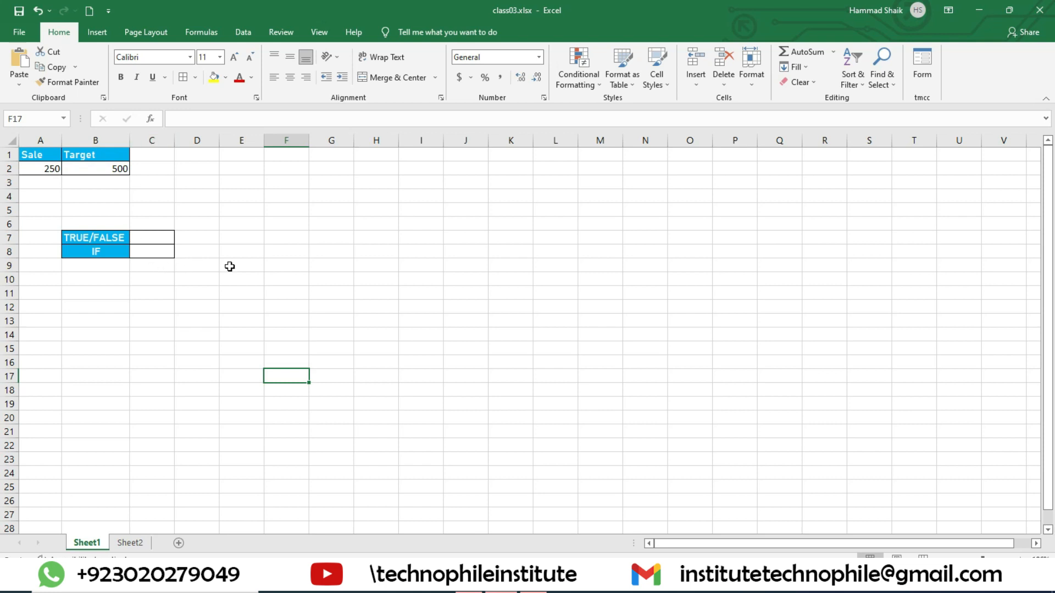
- Enter the formula =A2>B2 in cell C7 to compare Sale with Target
{"action": "left_click", "coordinate": [147, 254]}
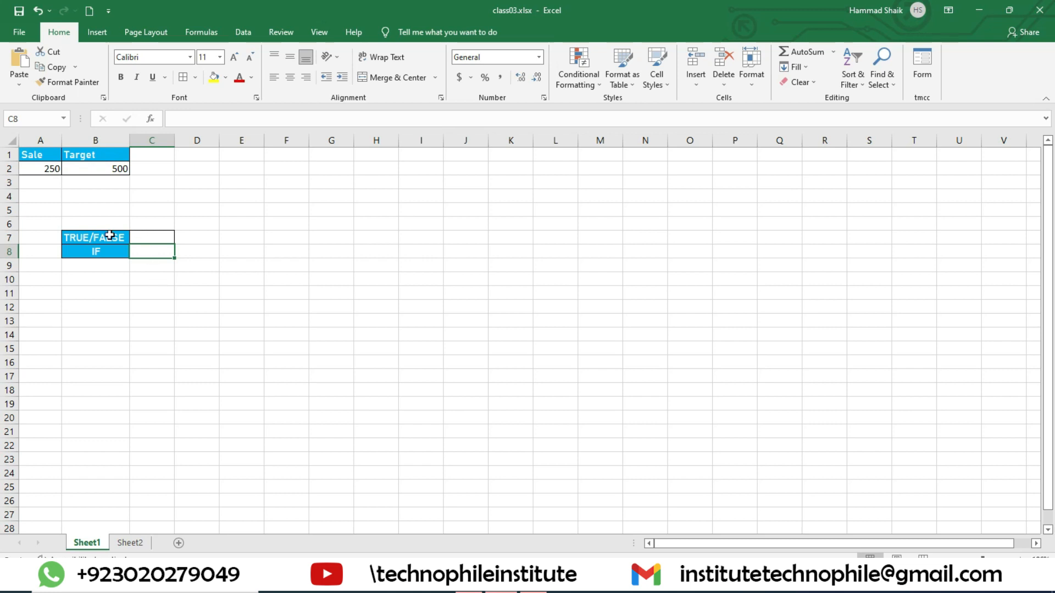
{"action": "left_click", "coordinate": [161, 232]}
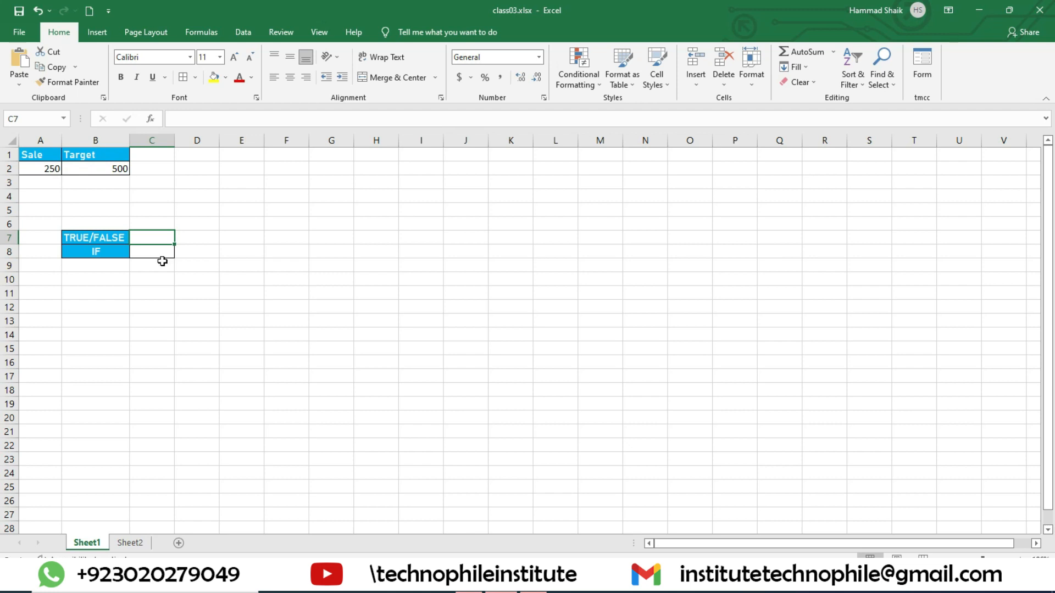
{"action": "type", "text": "="}
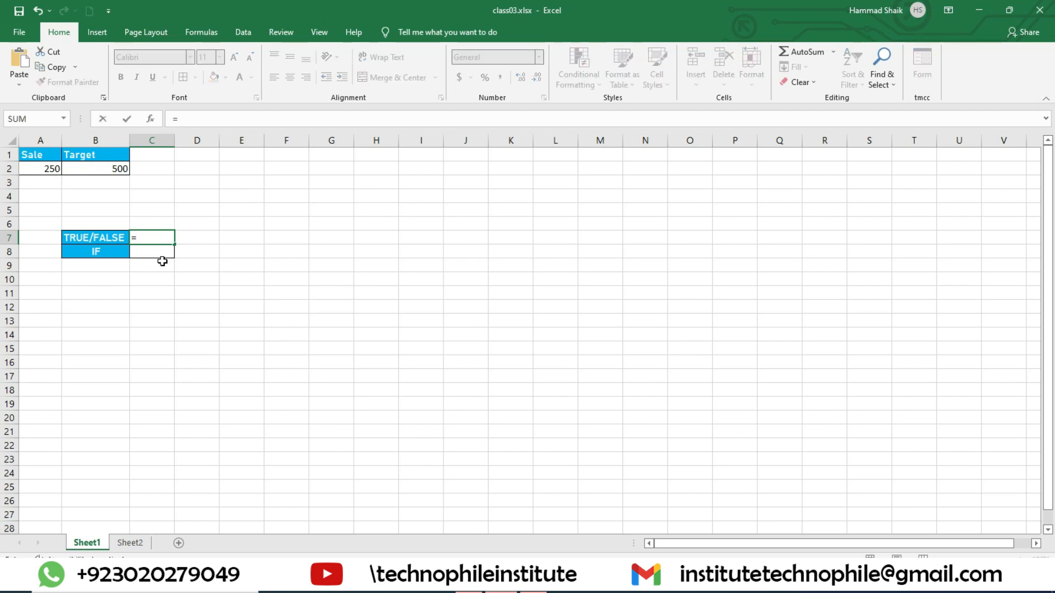
{"action": "left_click", "coordinate": [48, 172]}
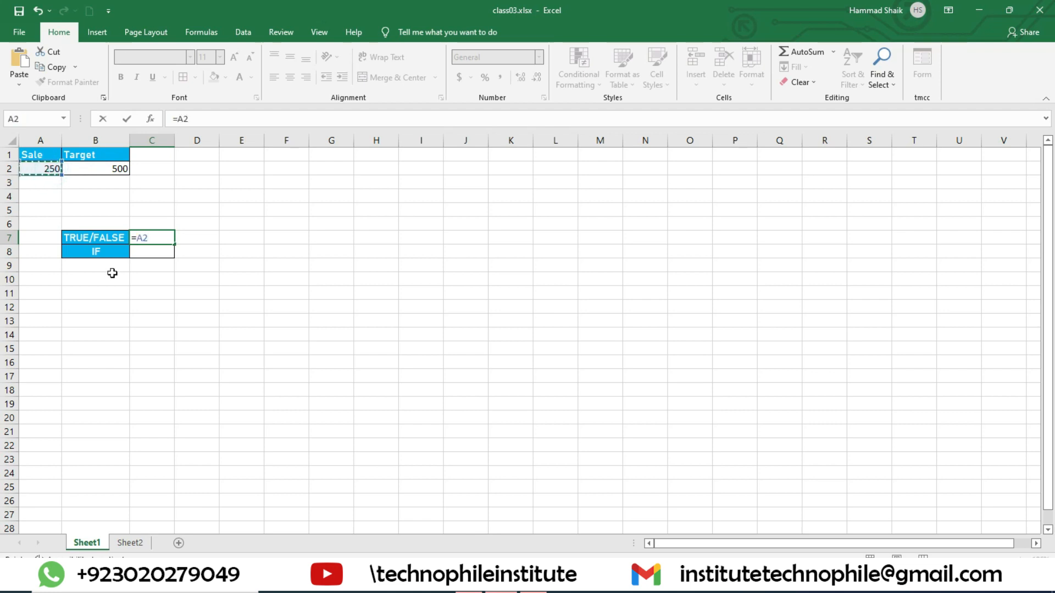
{"action": "type", "text": ">"}
{"action": "left_click", "coordinate": [113, 166]}
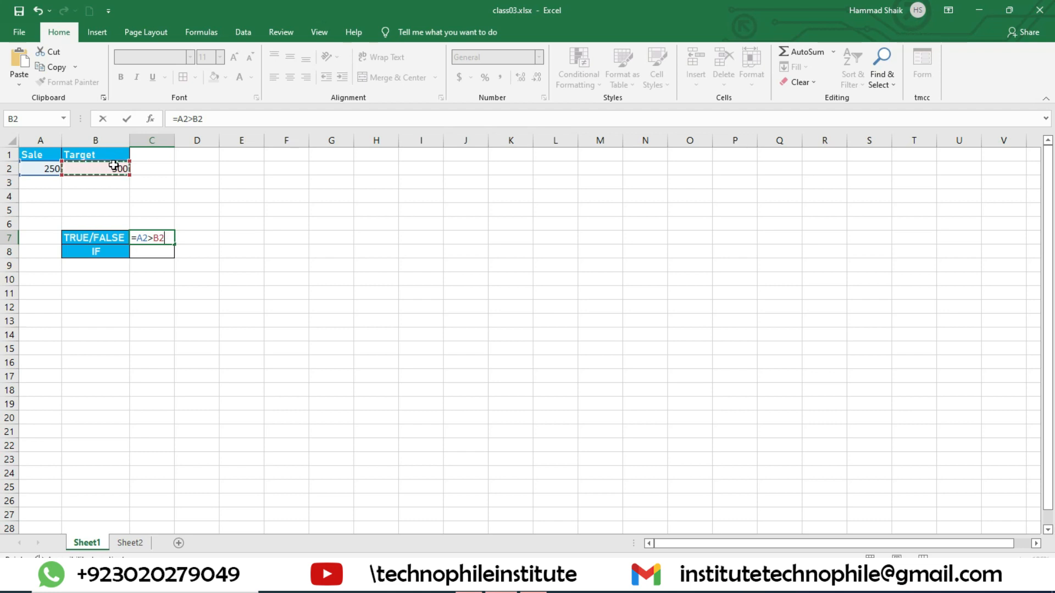
{"action": "key", "text": "Return"}
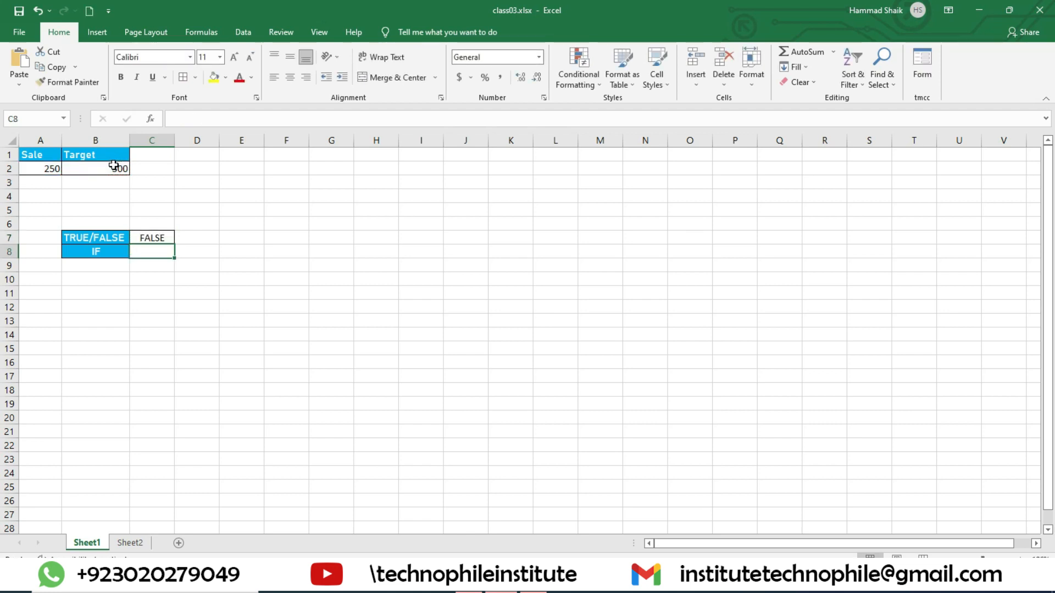
- Review the comparison formula in cell C7 and the Sale and Target cells it refers to
{"action": "left_click", "coordinate": [163, 238]}
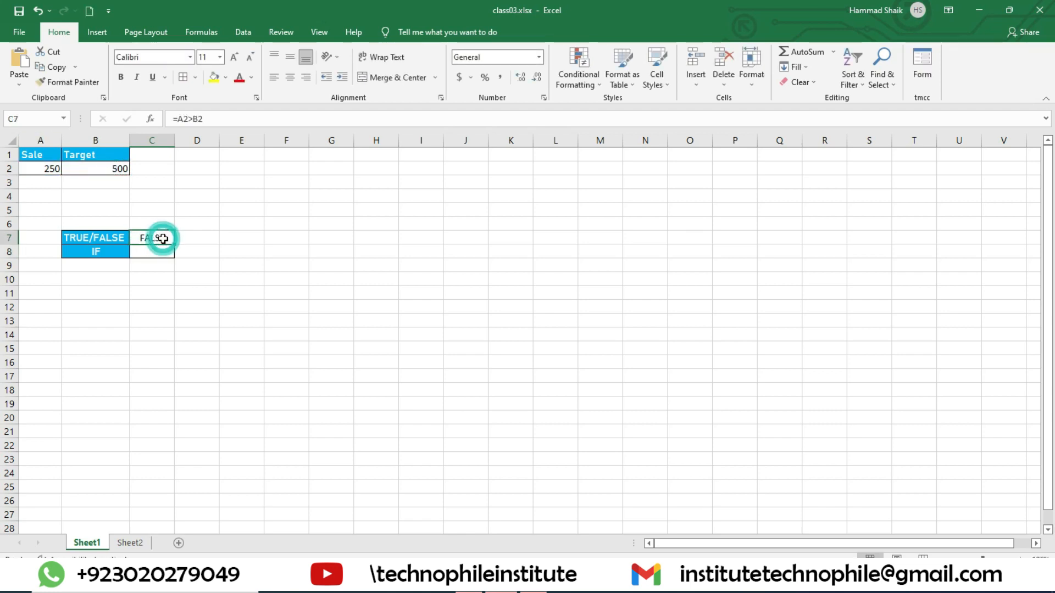
{"action": "left_click", "coordinate": [178, 120]}
{"action": "left_click_drag", "start_coordinate": [178, 119], "coordinate": [205, 120]}
{"action": "left_click", "coordinate": [168, 237]}
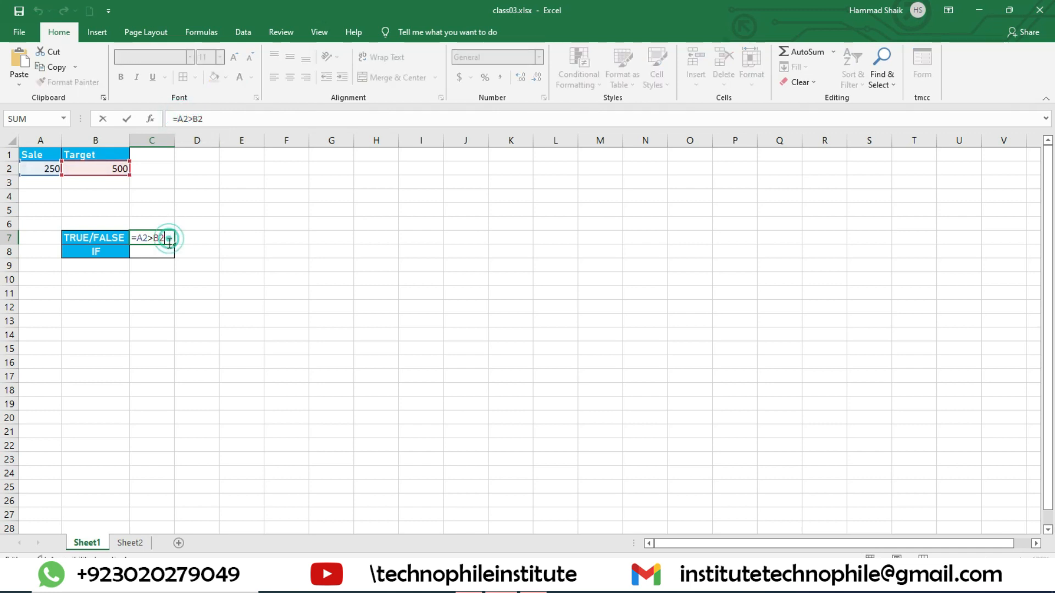
{"action": "left_click_drag", "start_coordinate": [168, 237], "coordinate": [137, 237]}
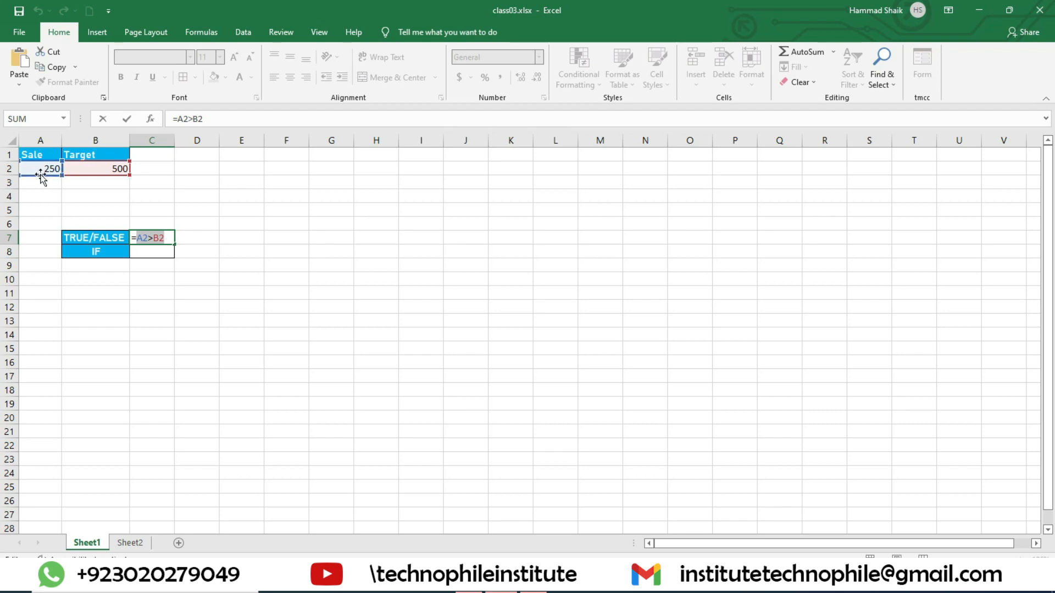
{"action": "left_click", "coordinate": [150, 240]}
{"action": "key", "text": "Return"}
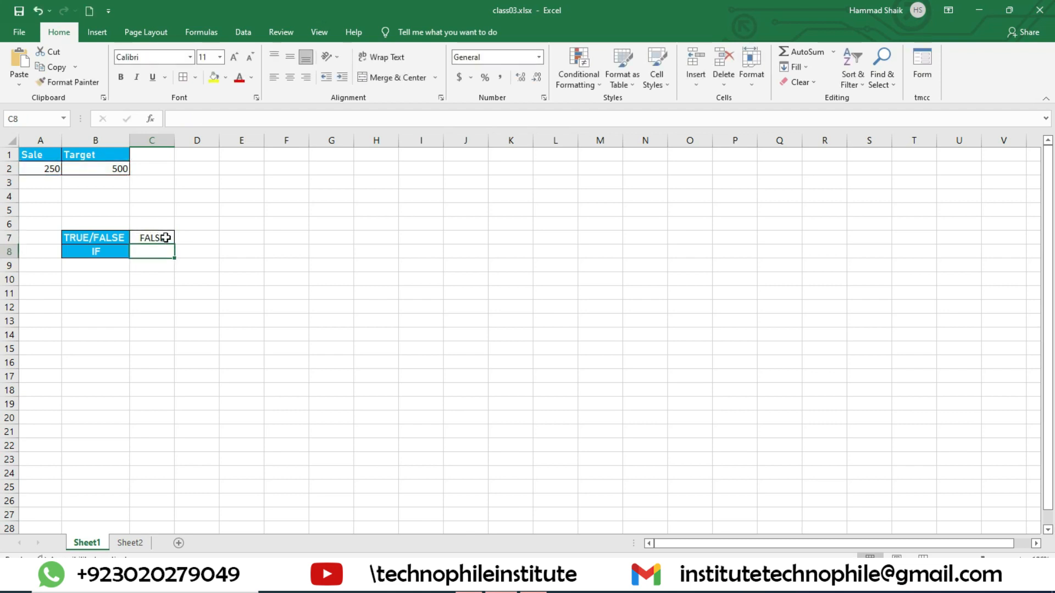
- Change the comparison operator in cell C7 to less than, giving =A2<B2
{"action": "left_click", "coordinate": [163, 238]}
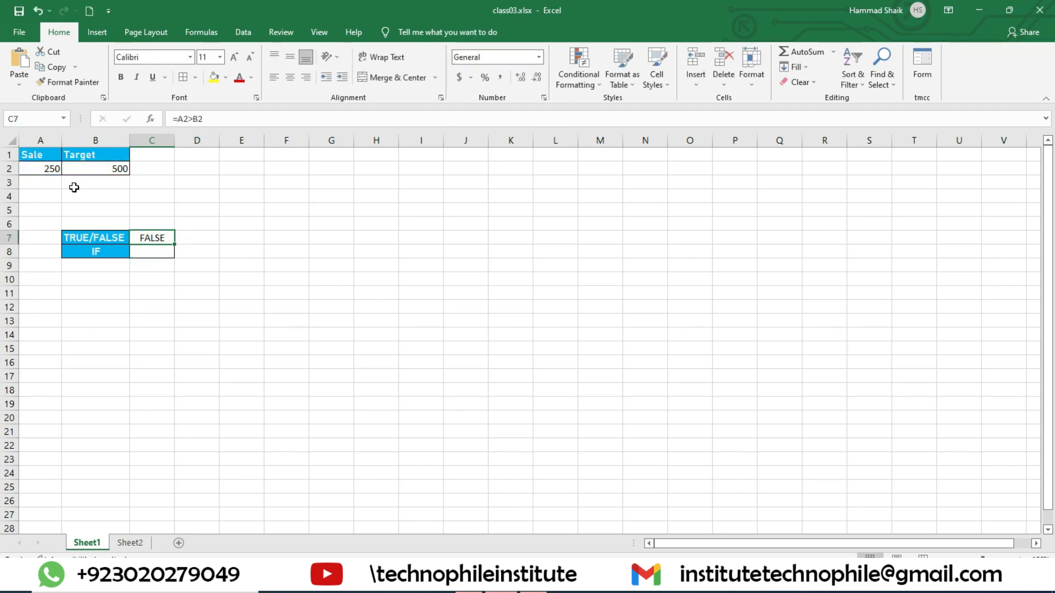
{"action": "double_click", "coordinate": [150, 238]}
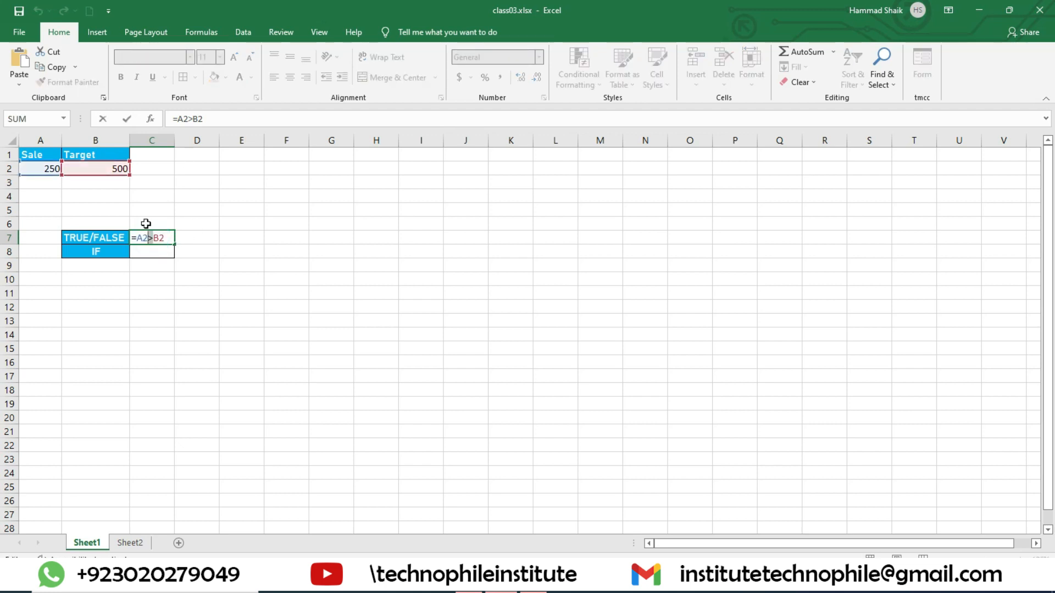
{"action": "type", "text": "<"}
{"action": "key", "text": "Return"}
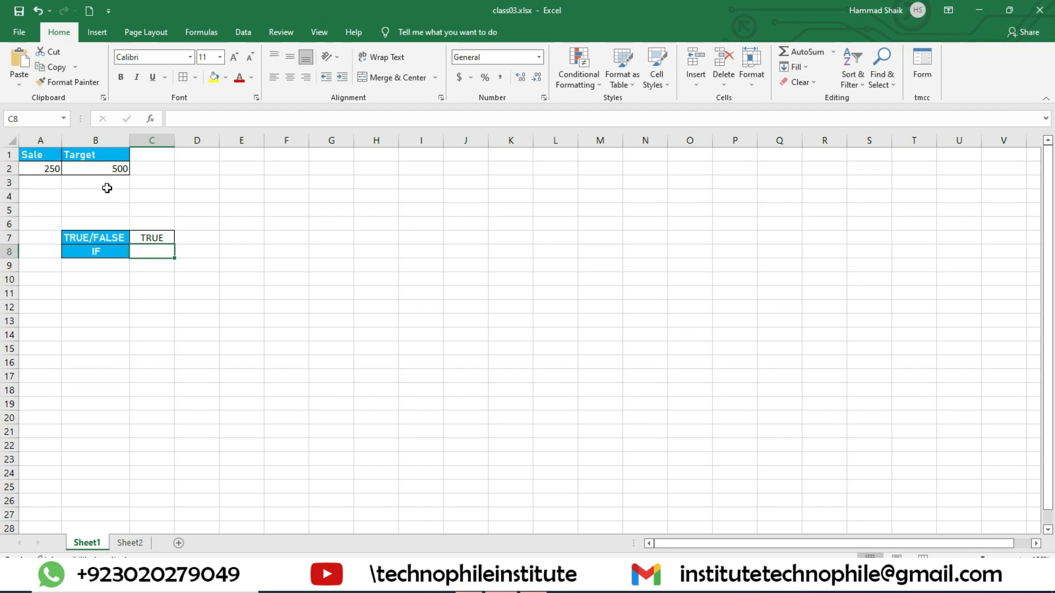
- Change the comparison operator in cell C7 to equals, giving =A2=B2
{"action": "double_click", "coordinate": [172, 238]}
{"action": "left_click", "coordinate": [150, 240]}
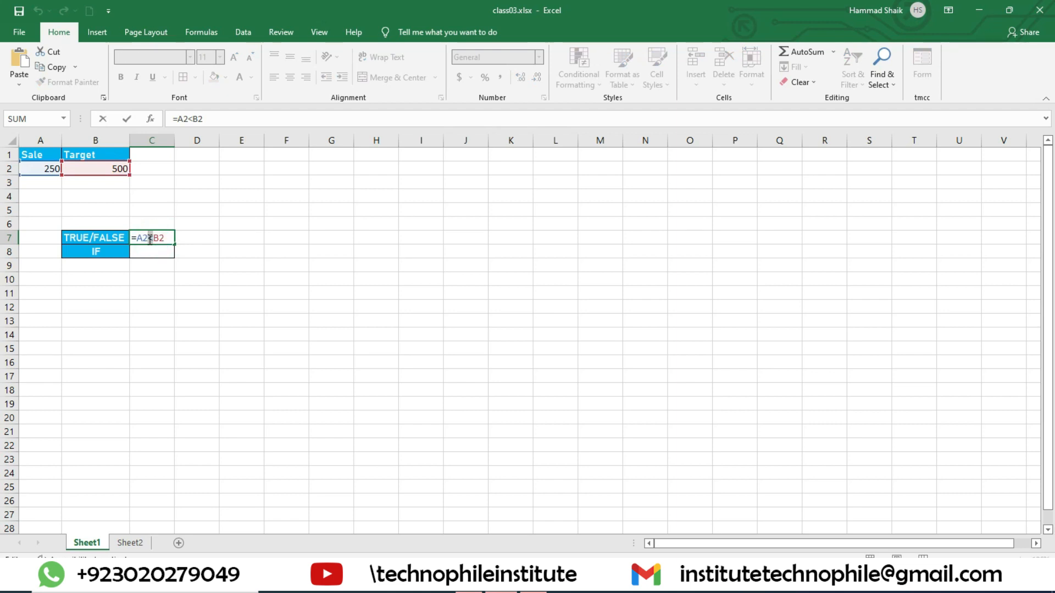
{"action": "key", "text": "Delete"}
{"action": "type", "text": "="}
{"action": "key", "text": "Return"}
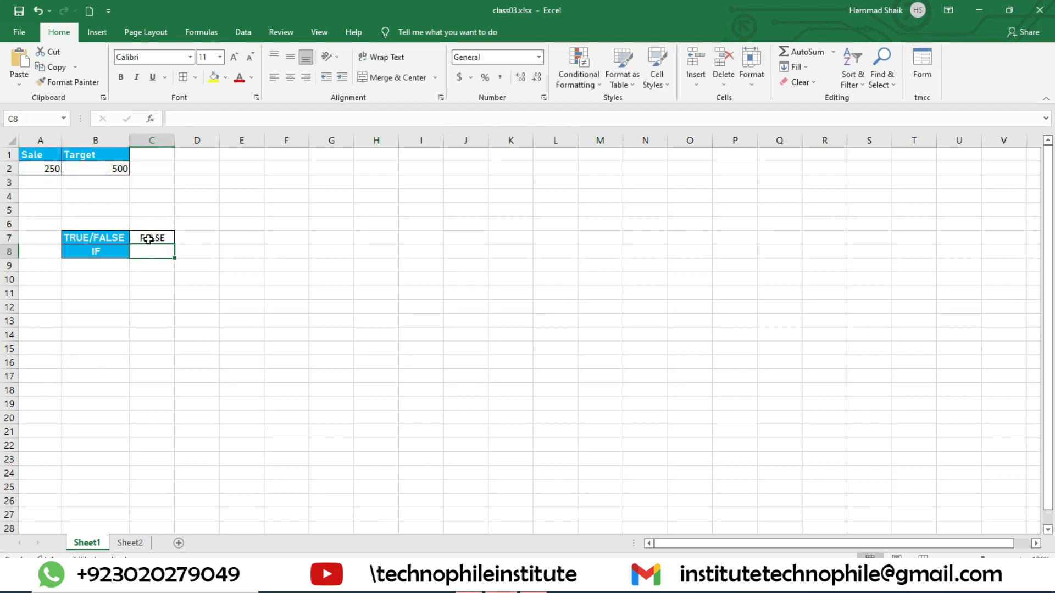
- Change the comparison in cell C7 to greater than or equal to, giving =A2>=B2
{"action": "double_click", "coordinate": [148, 239]}
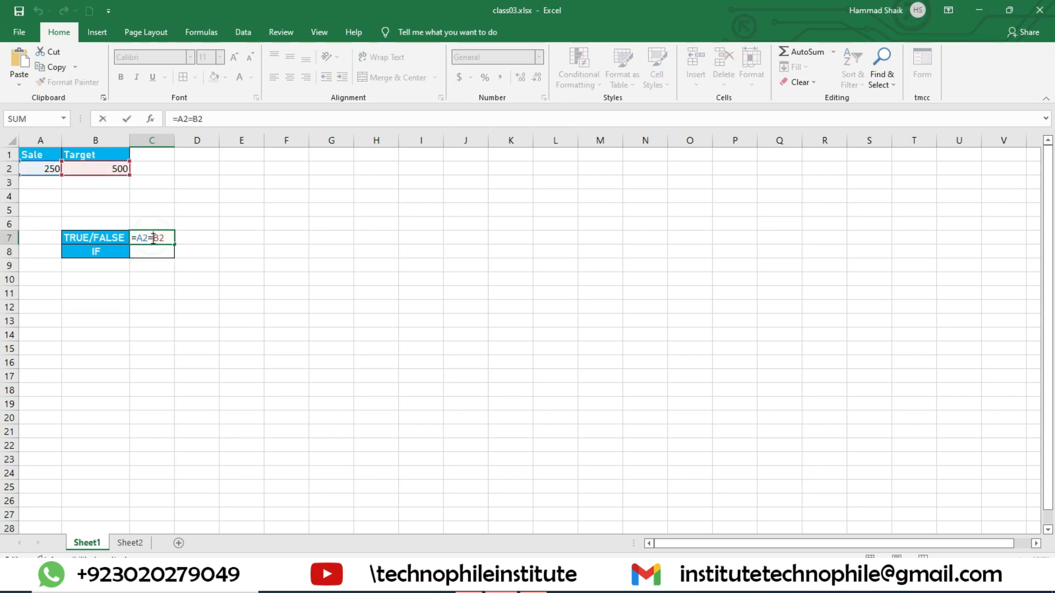
{"action": "left_click", "coordinate": [145, 240]}
{"action": "left_click", "coordinate": [149, 238]}
{"action": "type", "text": ">"}
{"action": "key", "text": "Return"}
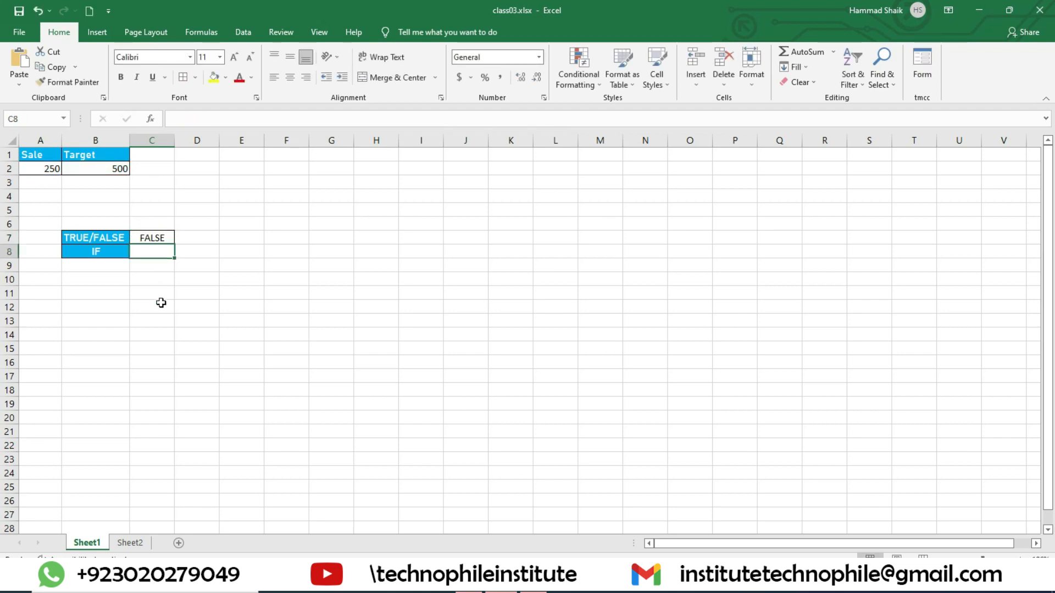
- Change the comparison in cell C7 to less than or equal to, giving =A2<=B2
{"action": "left_click", "coordinate": [149, 240]}
{"action": "double_click", "coordinate": [149, 240]}
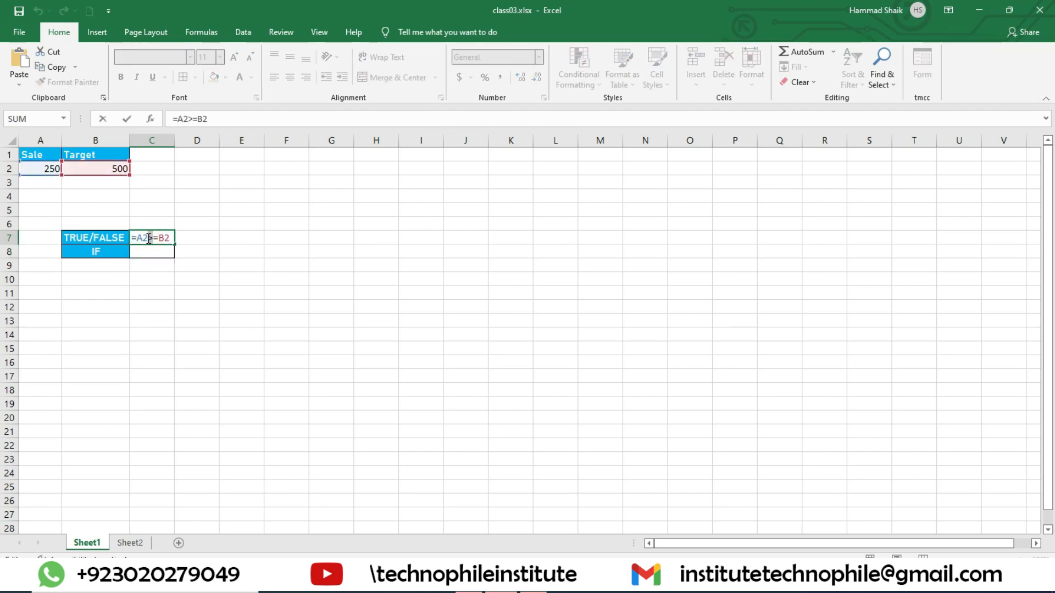
{"action": "key", "text": "BackSpace"}
{"action": "type", "text": "<"}
{"action": "key", "text": "Return"}
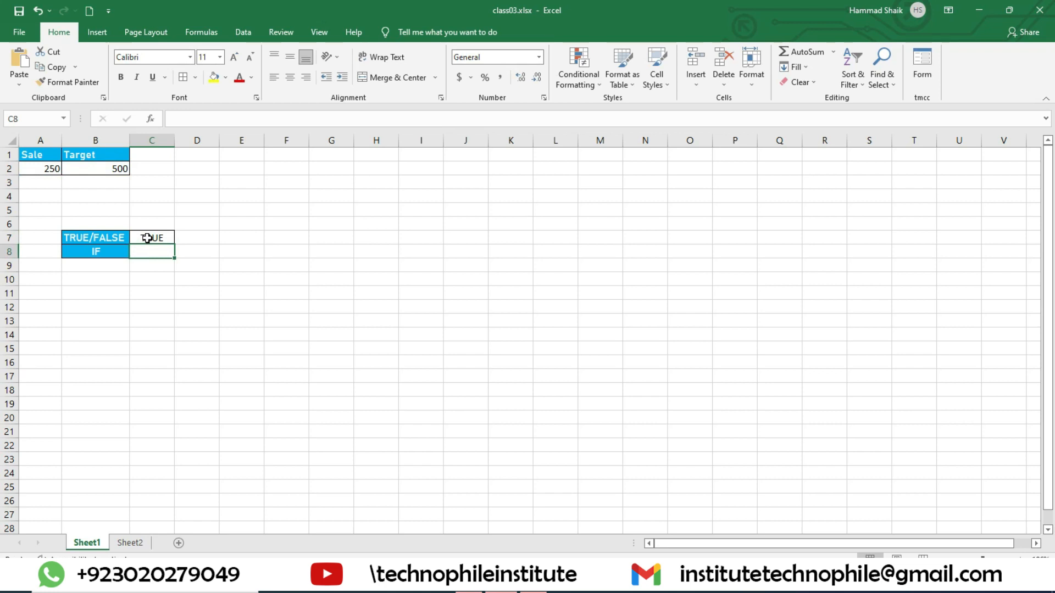
{"action": "left_click", "coordinate": [156, 238]}
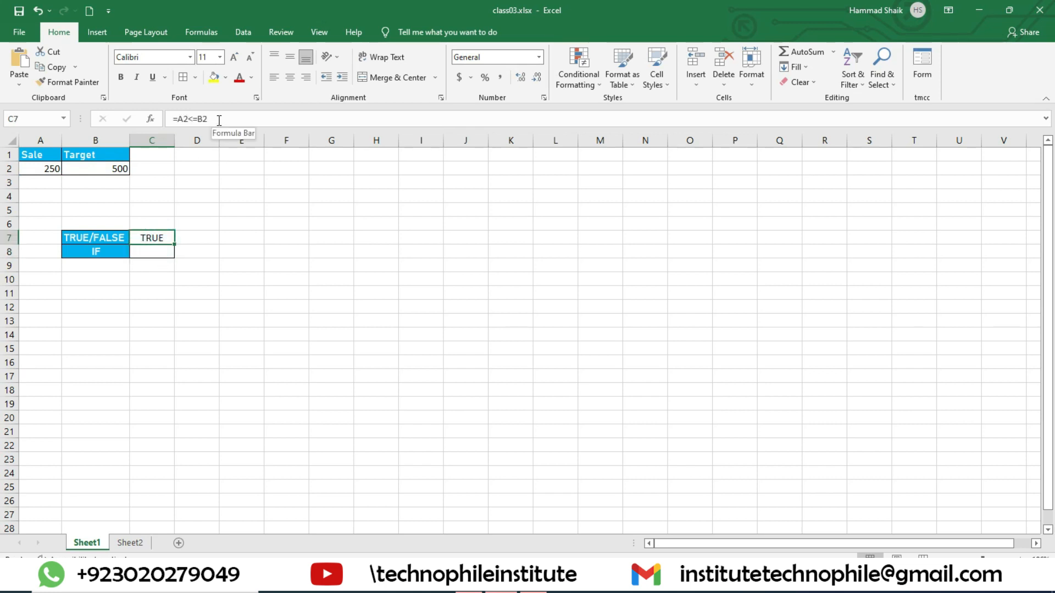
- Begin an IF formula in cell C8 with A2>B2 as its logical test
{"action": "left_click", "coordinate": [144, 250]}
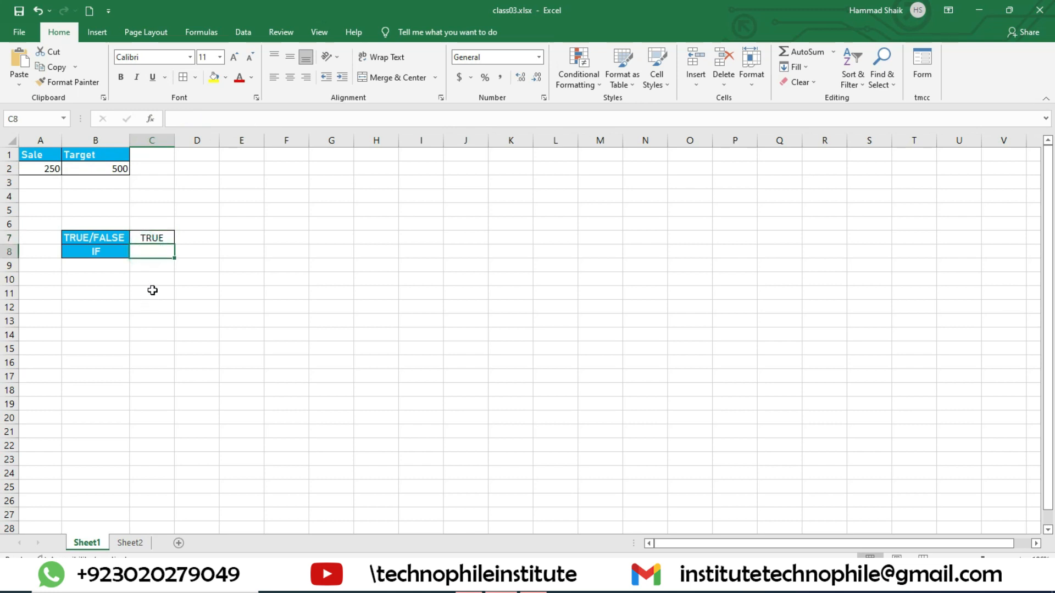
{"action": "type", "text": "="}
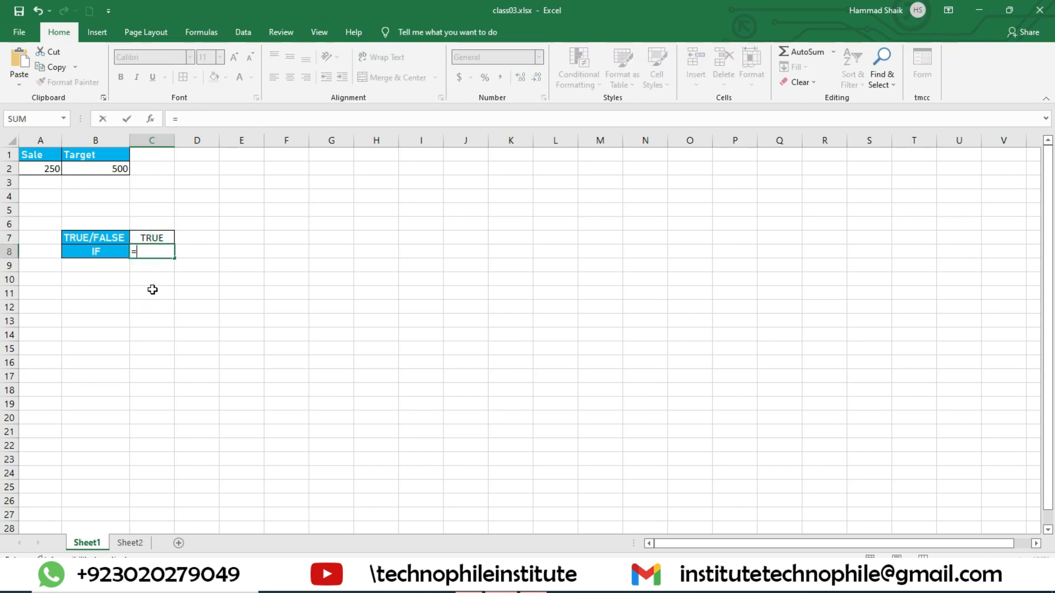
{"action": "type", "text": "i"}
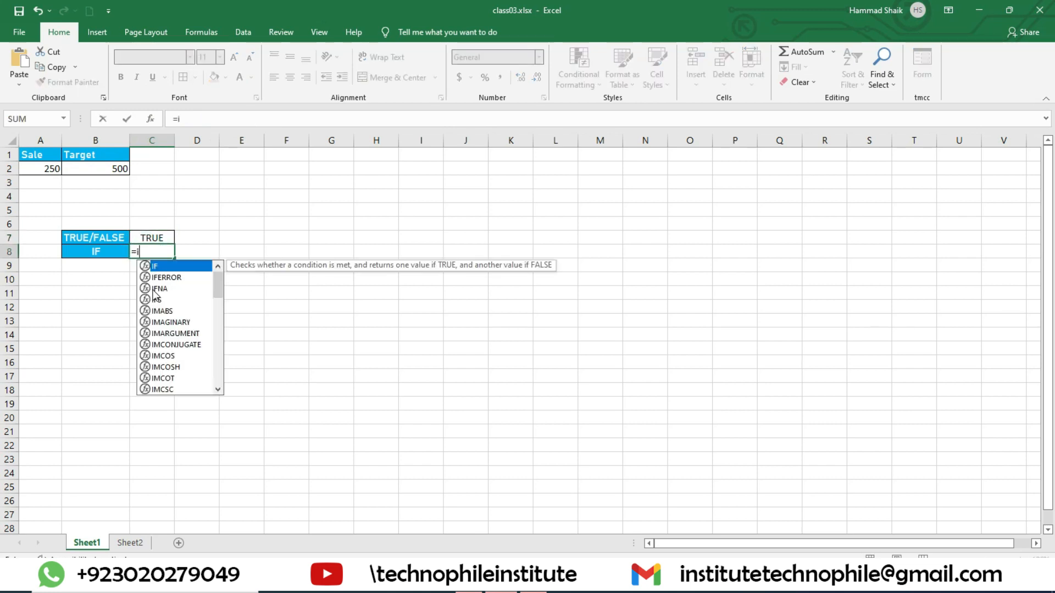
{"action": "type", "text": "f("}
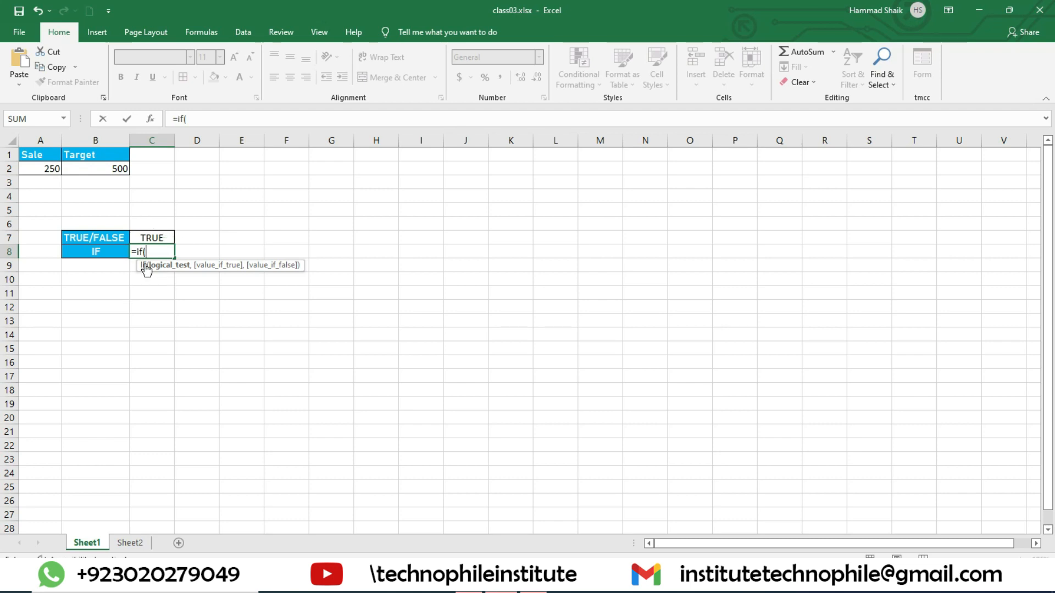
{"action": "left_click", "coordinate": [54, 171]}
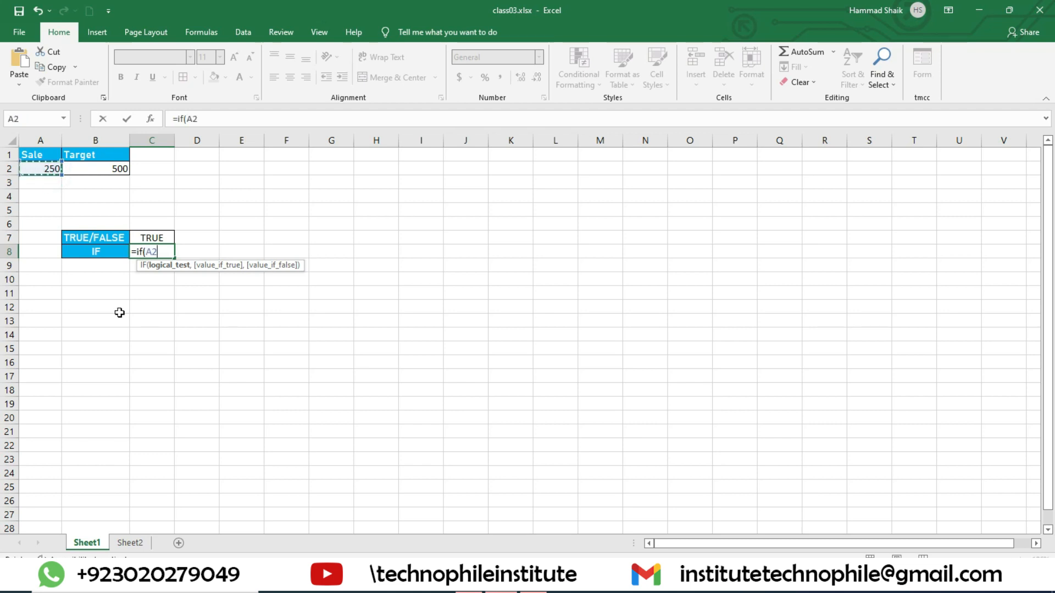
{"action": "type", "text": ">"}
{"action": "left_click", "coordinate": [121, 171]}
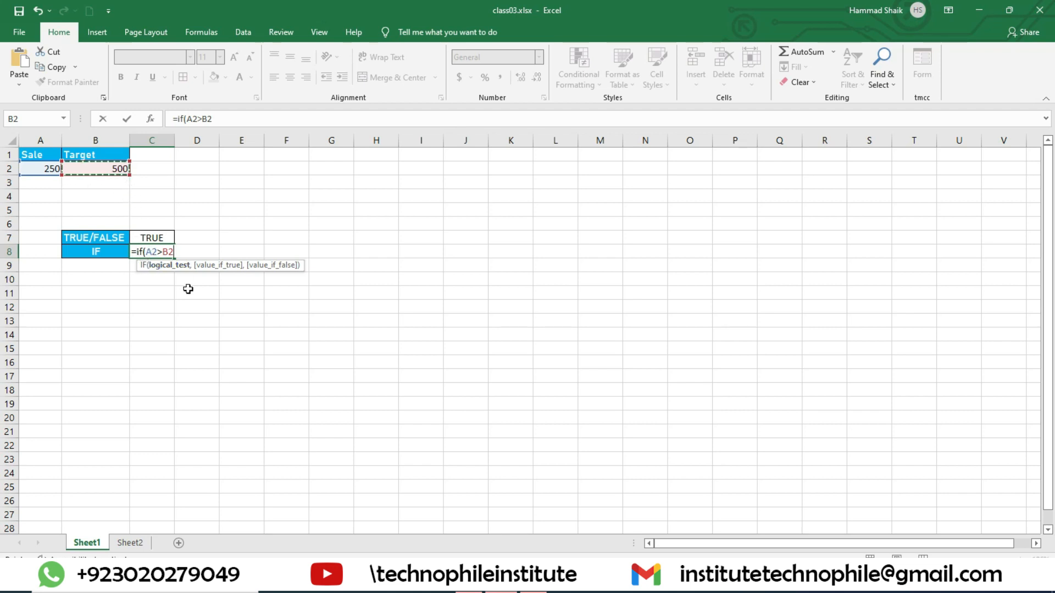
{"action": "type", "text": ","}
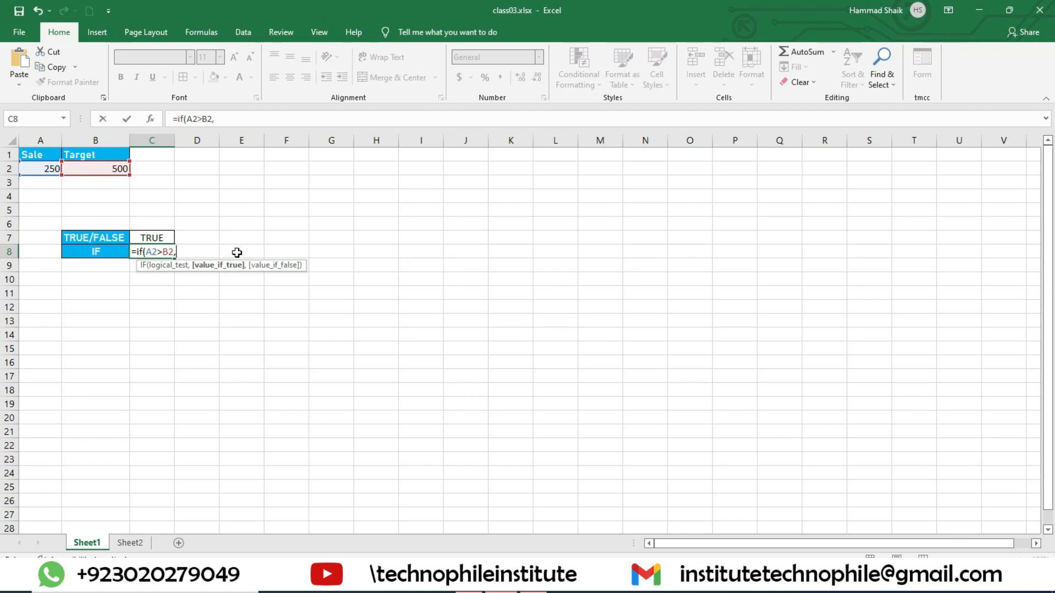
- Complete the IF formula in C8 with "ACHIEVE" as the true value and "NOT ACHIEVE" as the false value
{"action": "type", "text": "\""}
{"action": "type", "text": "ACHEIV"}
{"action": "type", "text": "E"}
{"action": "key", "text": "BackSpace"}
{"action": "key", "text": "BackSpace"}
{"action": "key", "text": "BackSpace"}
{"action": "key", "text": "BackSpace"}
{"action": "type", "text": "IEVE\","}
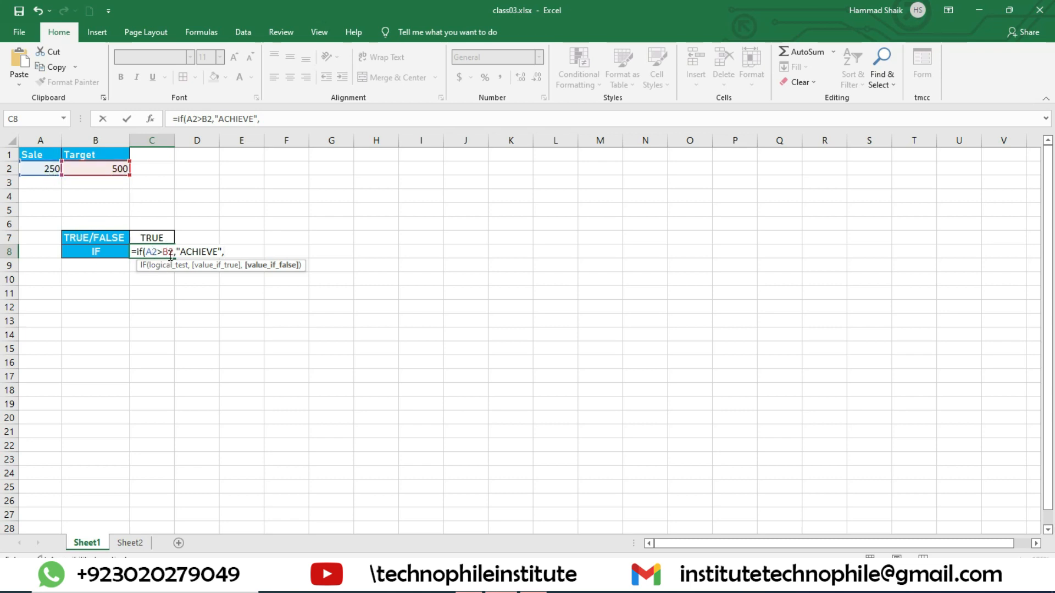
{"action": "type", "text": "\"NOT ACHIEVE\")"}
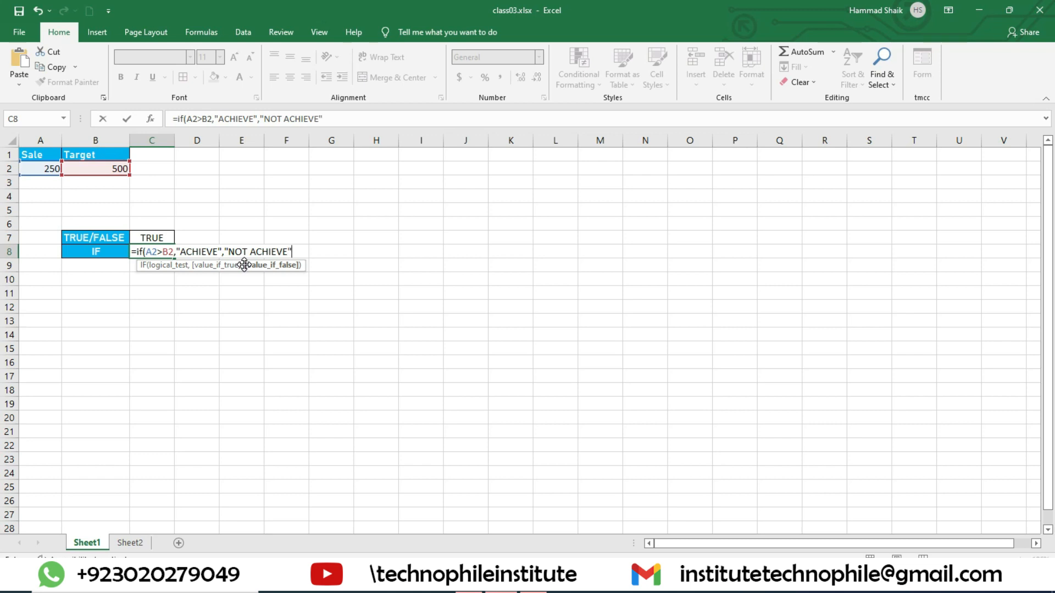
{"action": "key", "text": "Return"}
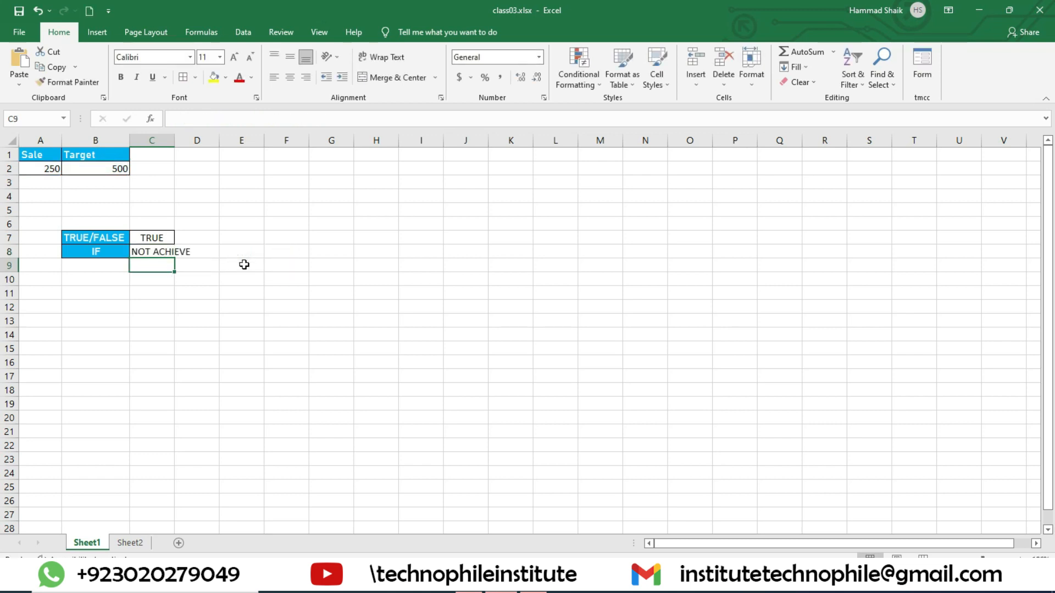
- Widen column C to fit the IF result and review the logical test in C8's formula
{"action": "left_click_drag", "start_coordinate": [176, 140], "coordinate": [194, 141]}
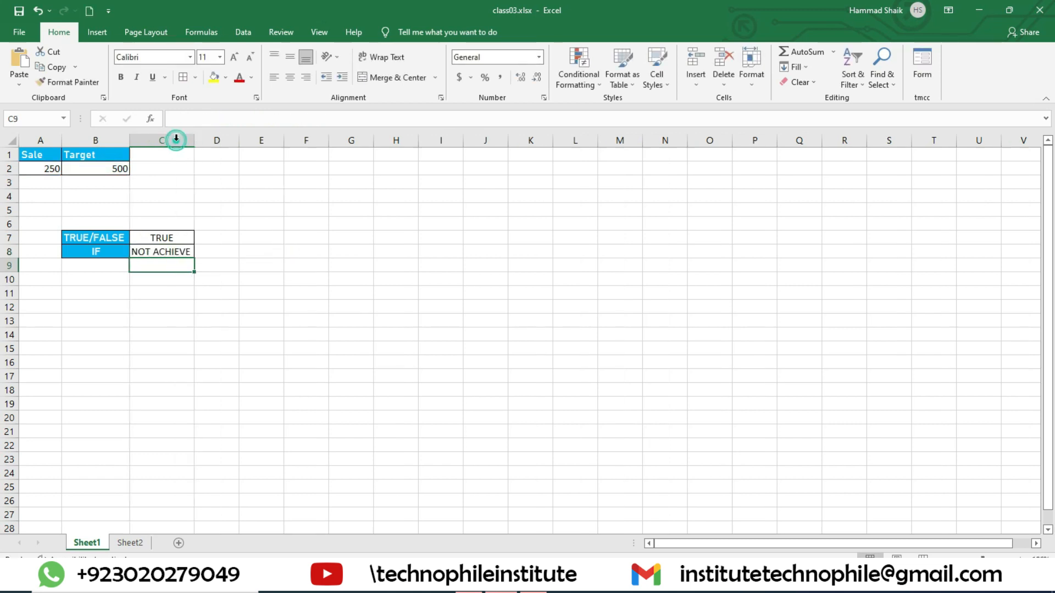
{"action": "left_click", "coordinate": [189, 255]}
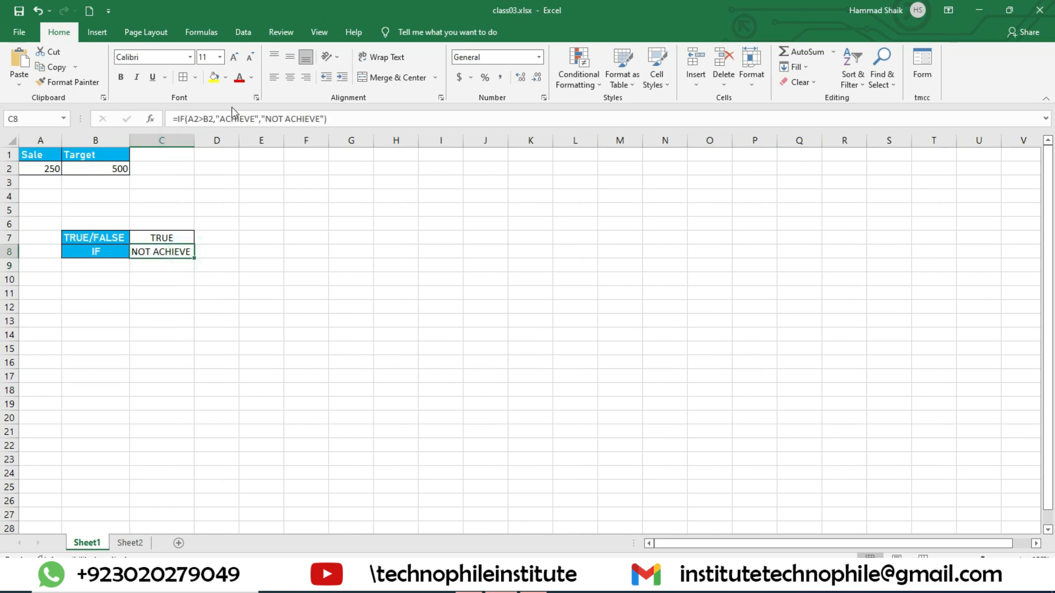
{"action": "left_click", "coordinate": [200, 119]}
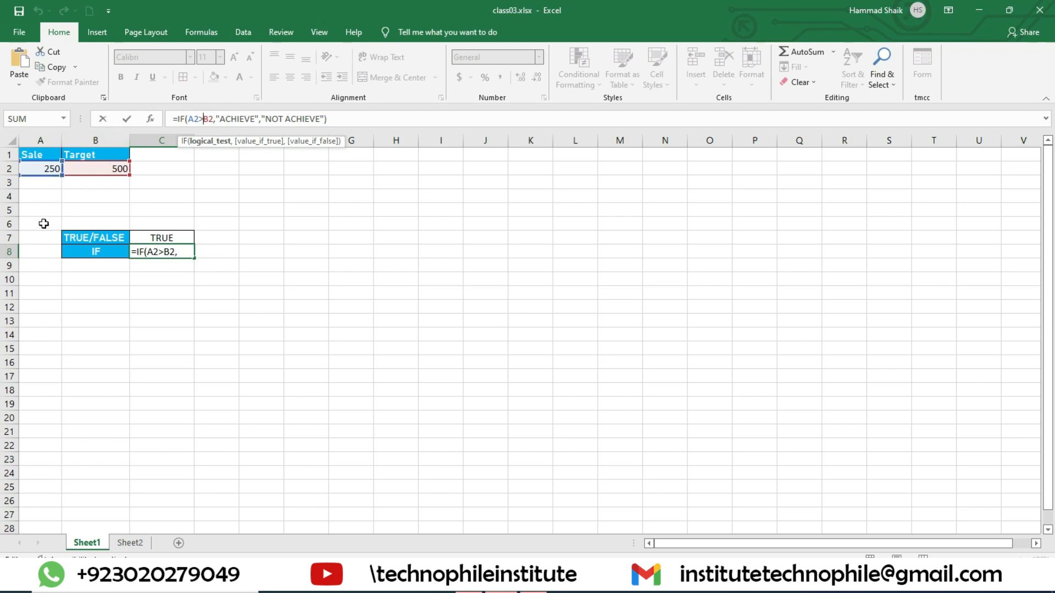
{"action": "key", "text": "Return"}
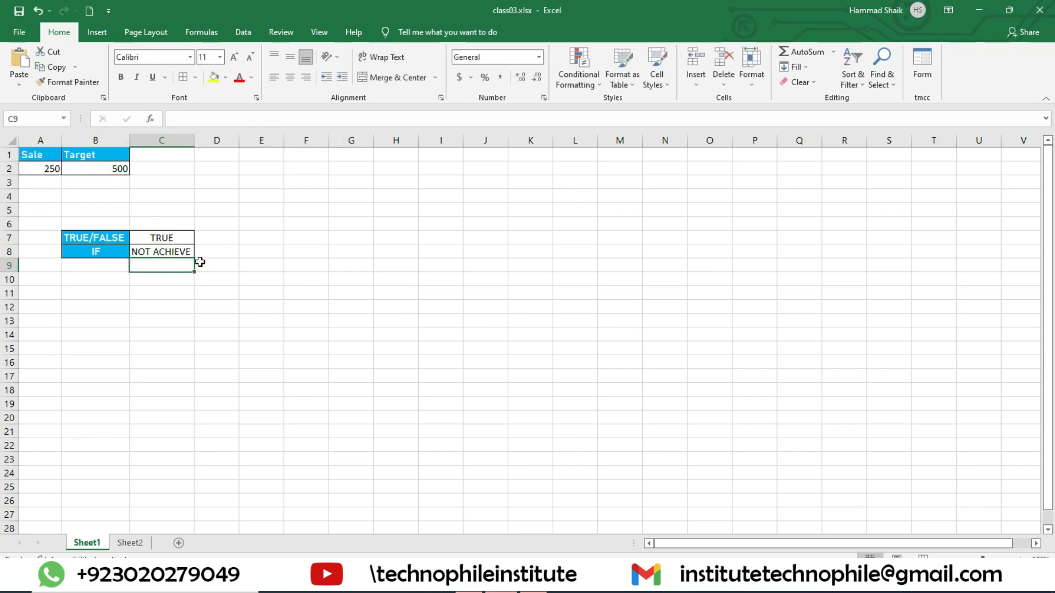
- Set the Sale value in cell A2 to 501
{"action": "left_click", "coordinate": [44, 170]}
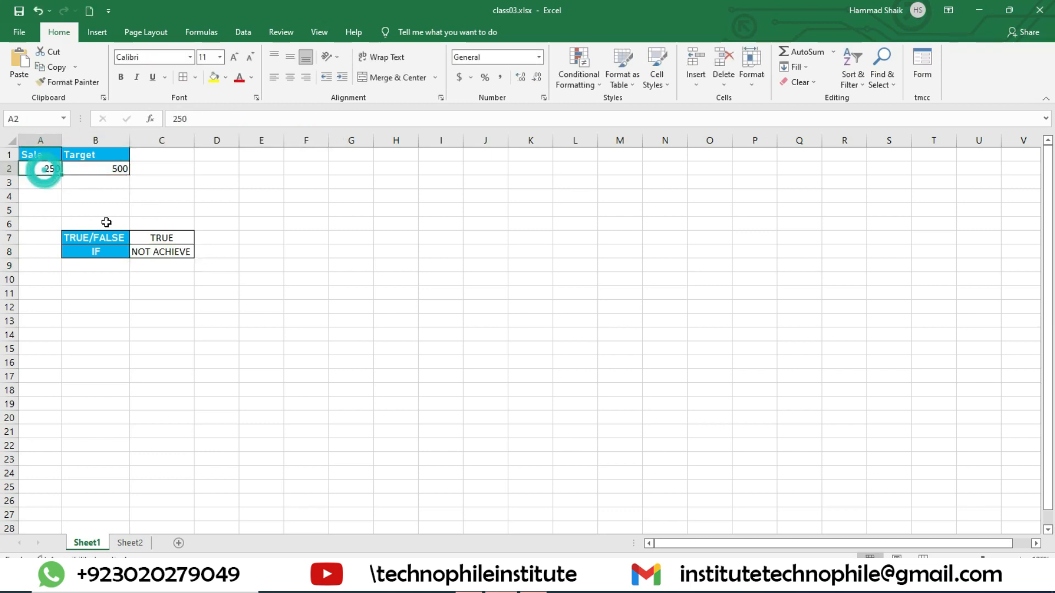
{"action": "type", "text": "20"}
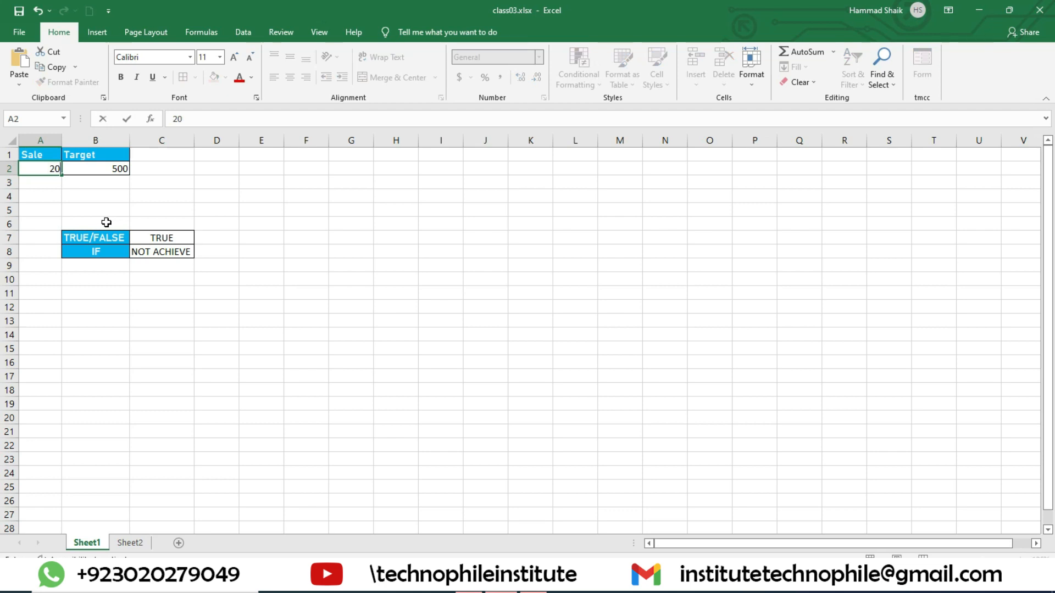
{"action": "key", "text": "BackSpace"}
{"action": "key", "text": "BackSpace"}
{"action": "type", "text": "501"}
{"action": "key", "text": "Return"}
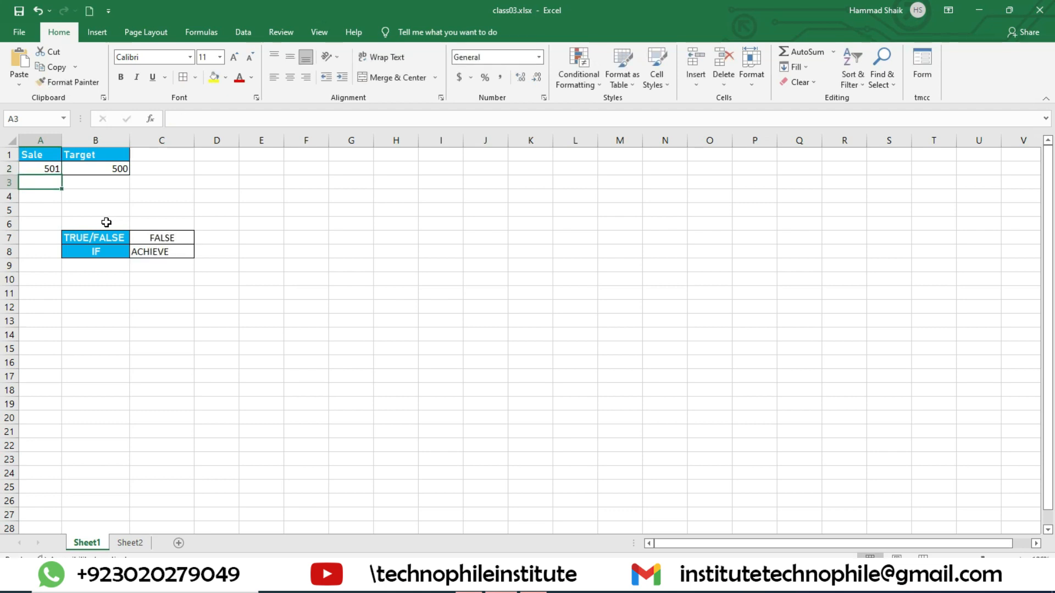
- Review the value-if-true argument in C8's IF formula, leaving the formula as it is
{"action": "double_click", "coordinate": [169, 252]}
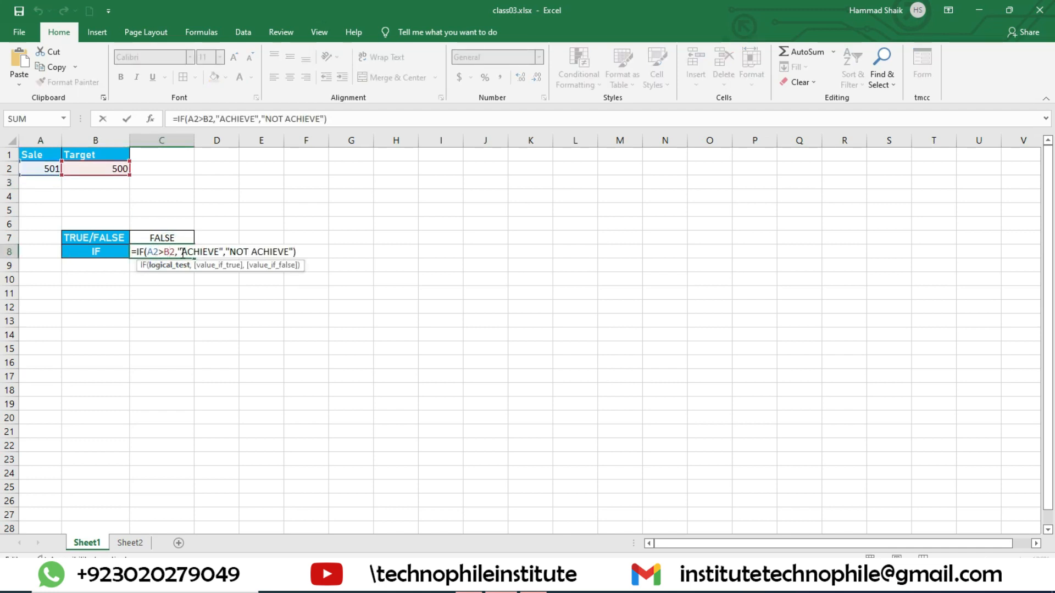
{"action": "left_click_drag", "start_coordinate": [169, 251], "coordinate": [218, 252]}
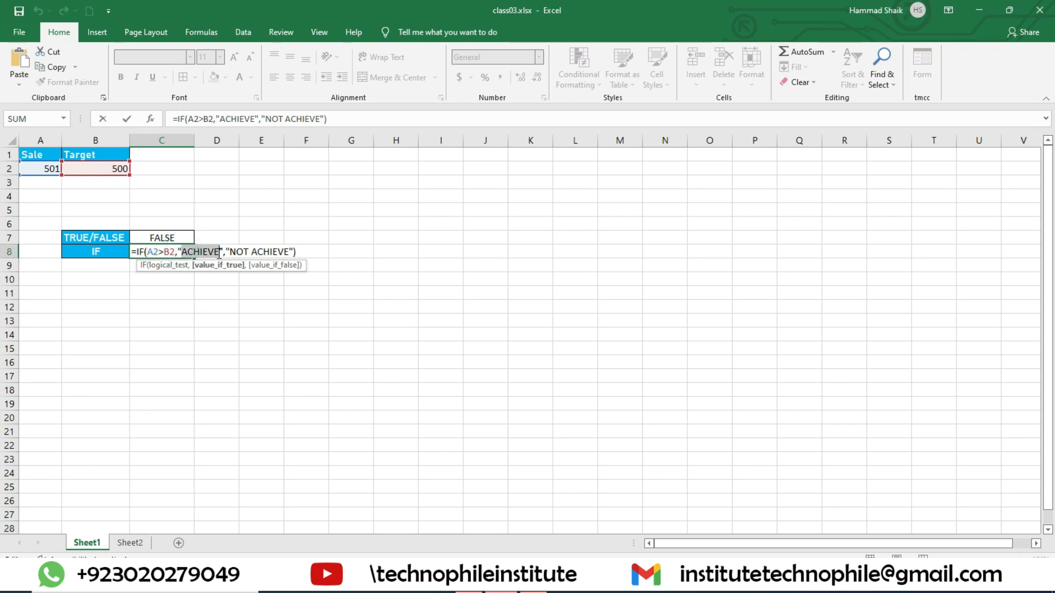
{"action": "key", "text": "Return"}
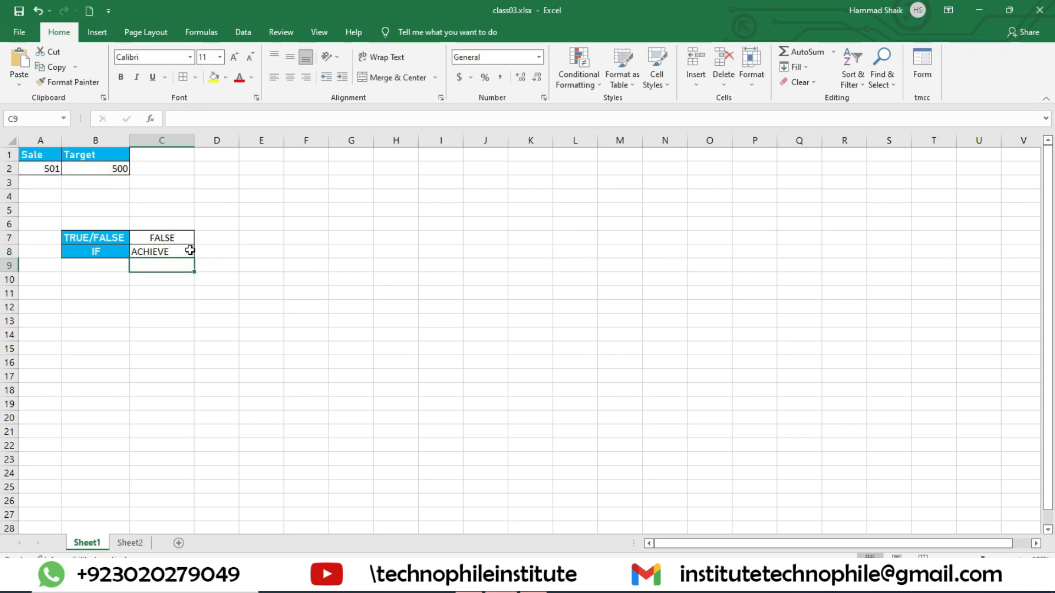
- Delete the whole IF formula from cell C8
{"action": "double_click", "coordinate": [190, 252]}
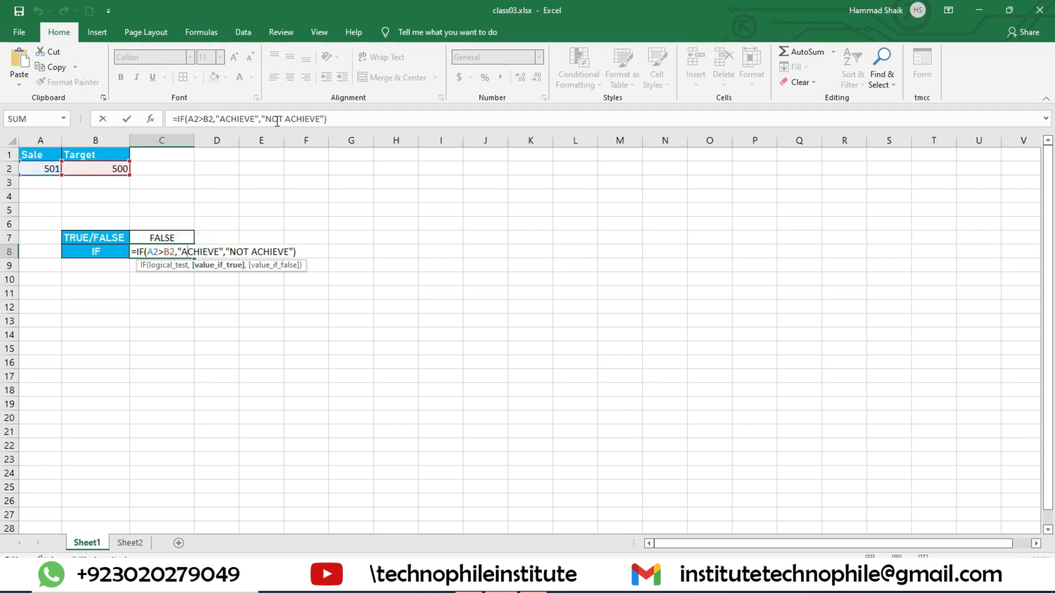
{"action": "left_click_drag", "start_coordinate": [341, 125], "coordinate": [129, 106]}
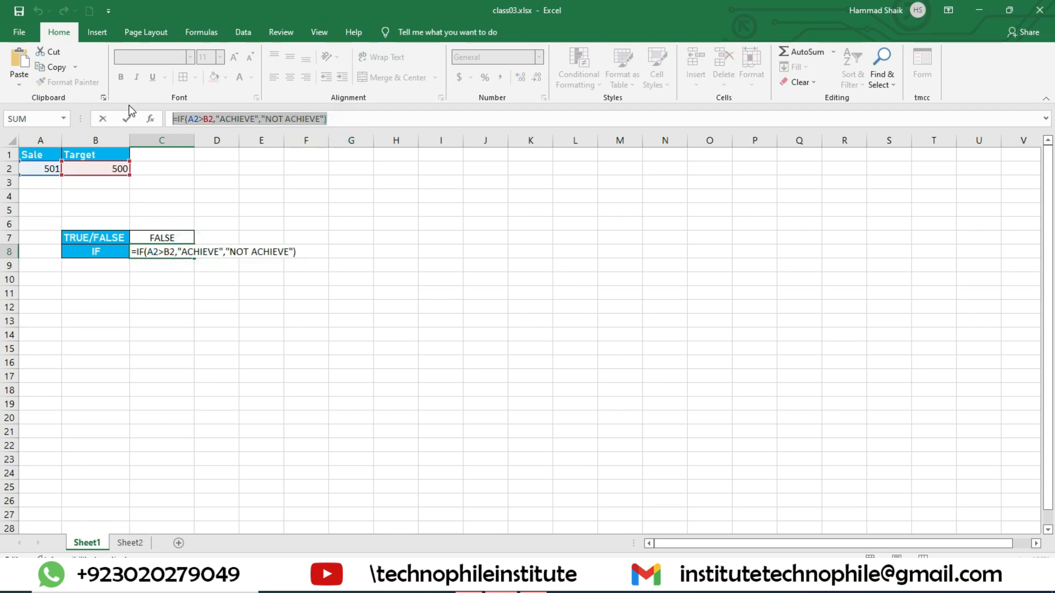
{"action": "key", "text": "BackSpace"}
{"action": "left_click", "coordinate": [176, 348]}
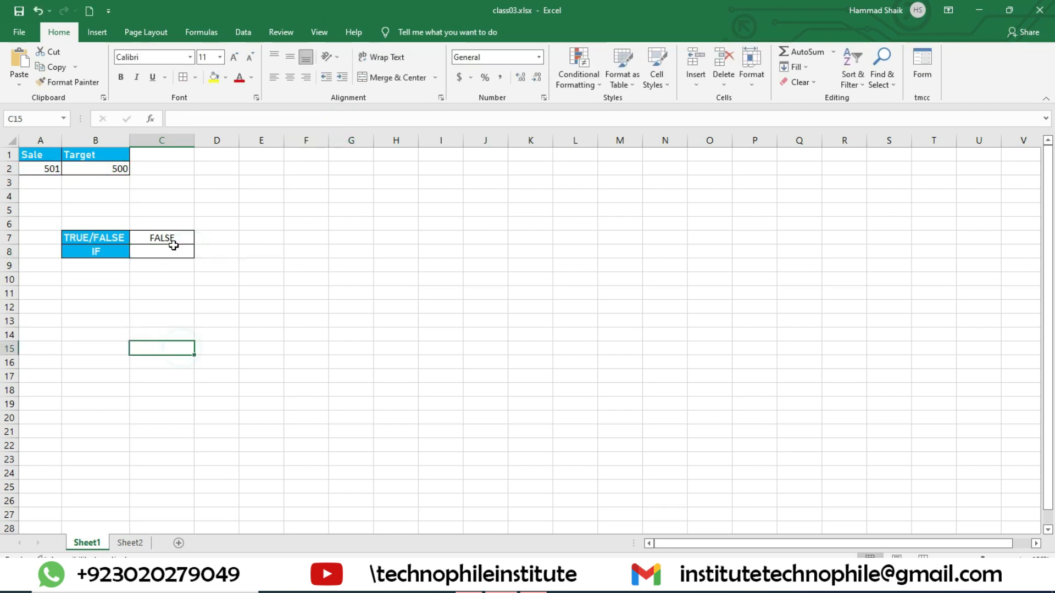
- Begin a new IF formula in the empty cell C8 with A2>B2 as its logical test
{"action": "left_click", "coordinate": [175, 251]}
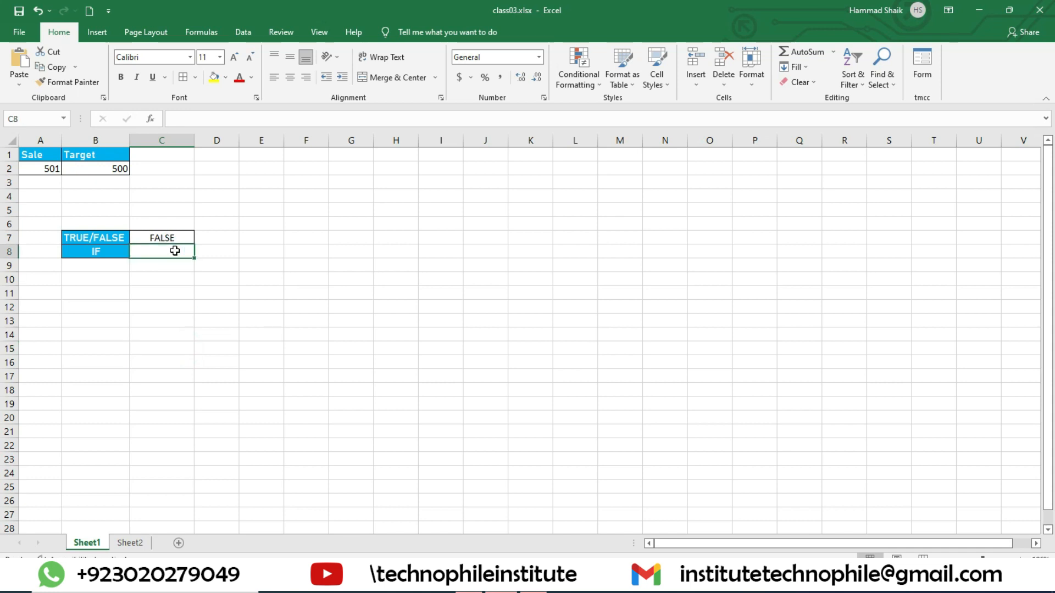
{"action": "type", "text": "=if"}
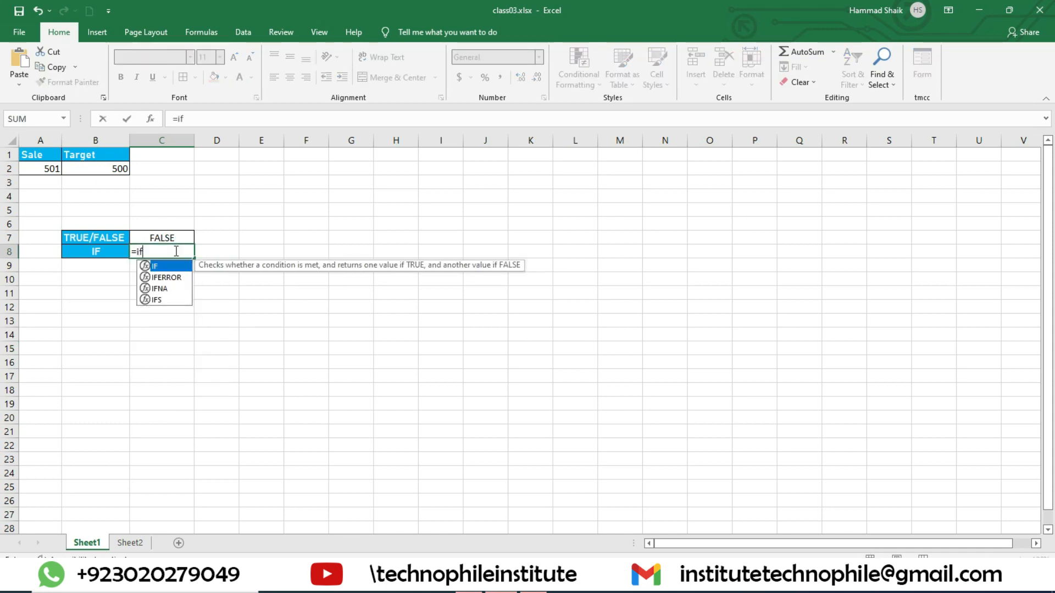
{"action": "type", "text": "("}
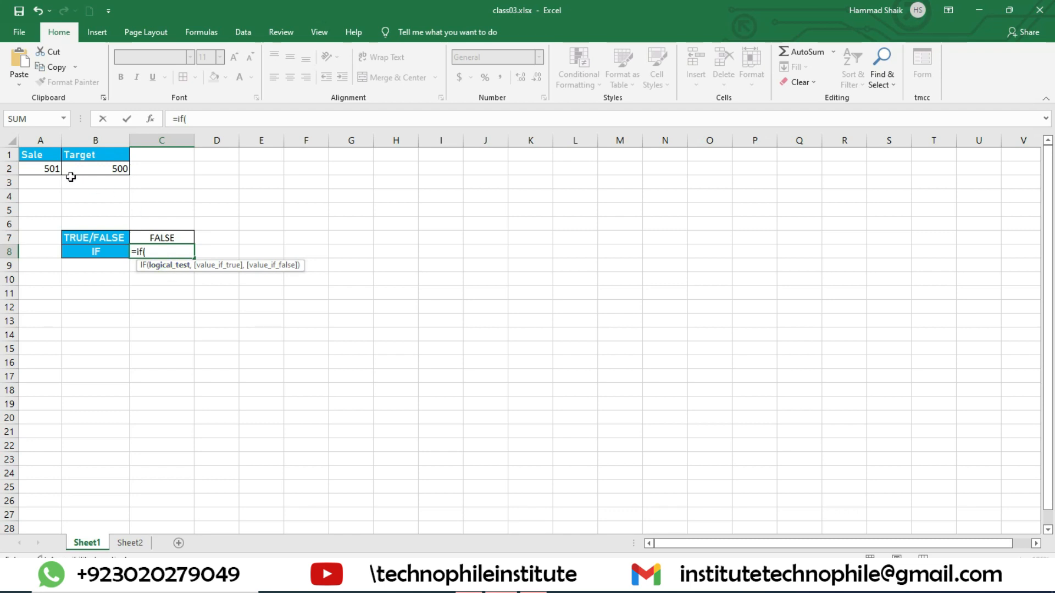
{"action": "left_click", "coordinate": [48, 169]}
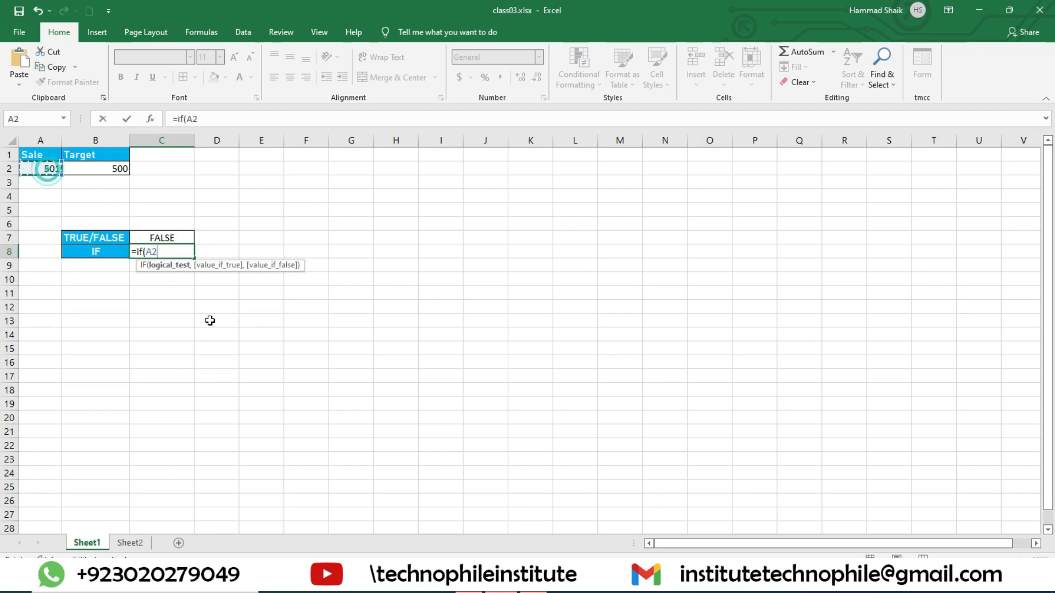
{"action": "type", "text": ">"}
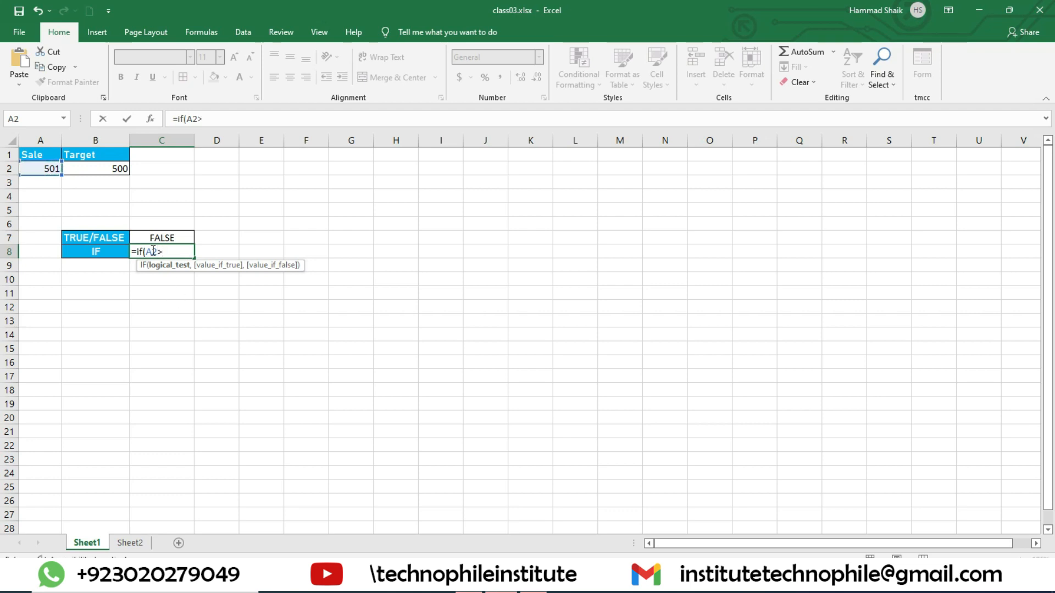
{"action": "left_click", "coordinate": [121, 168]}
{"action": "type", "text": ","}
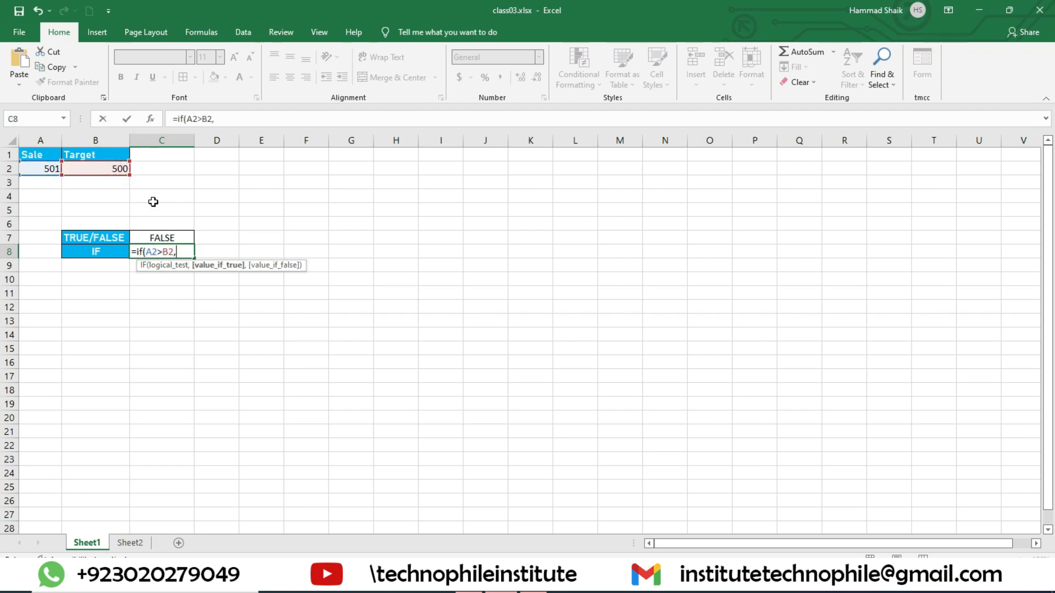
- Complete C8's IF formula with "ACHIEVE" as the true value and "NOT ACHIEVE" as the false value
{"action": "type", "text": "\"ACHEIBE"}
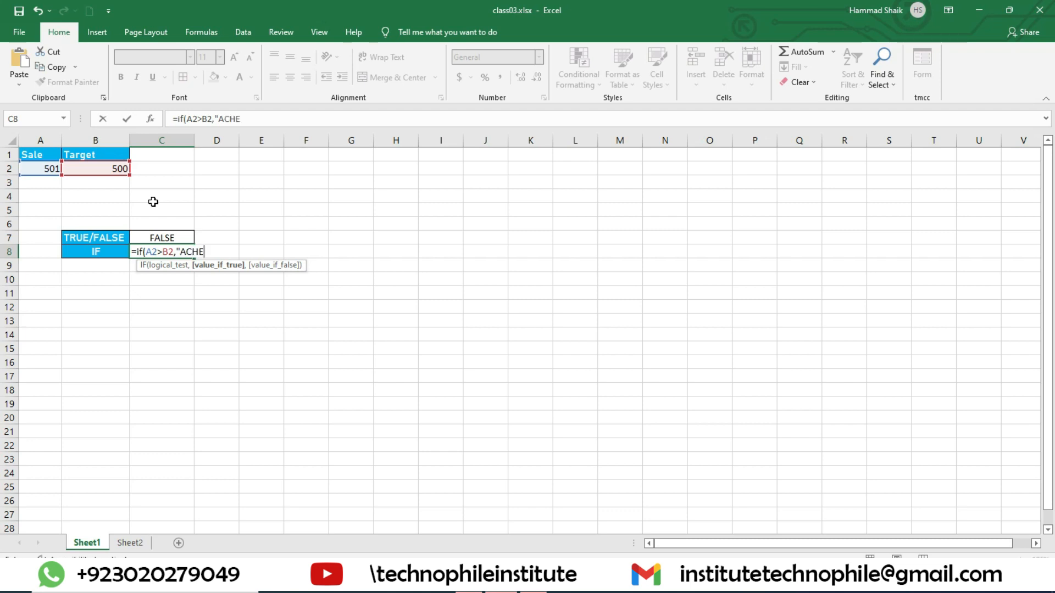
{"action": "key", "text": "BackSpace"}
{"action": "key", "text": "BackSpace"}
{"action": "type", "text": "VE\","}
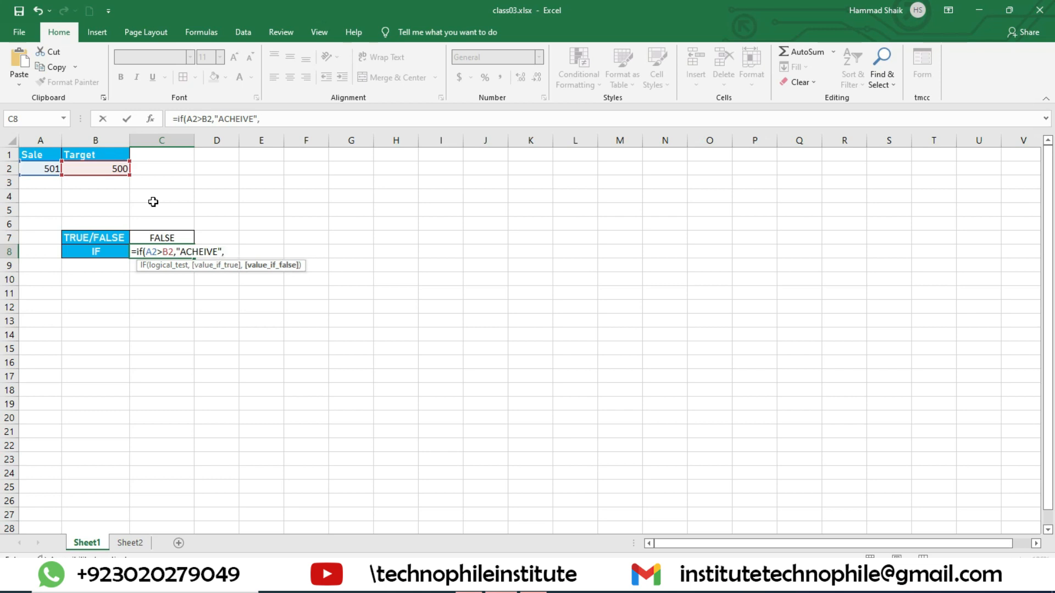
{"action": "type", "text": "\"NOT ACHIEVE\""}
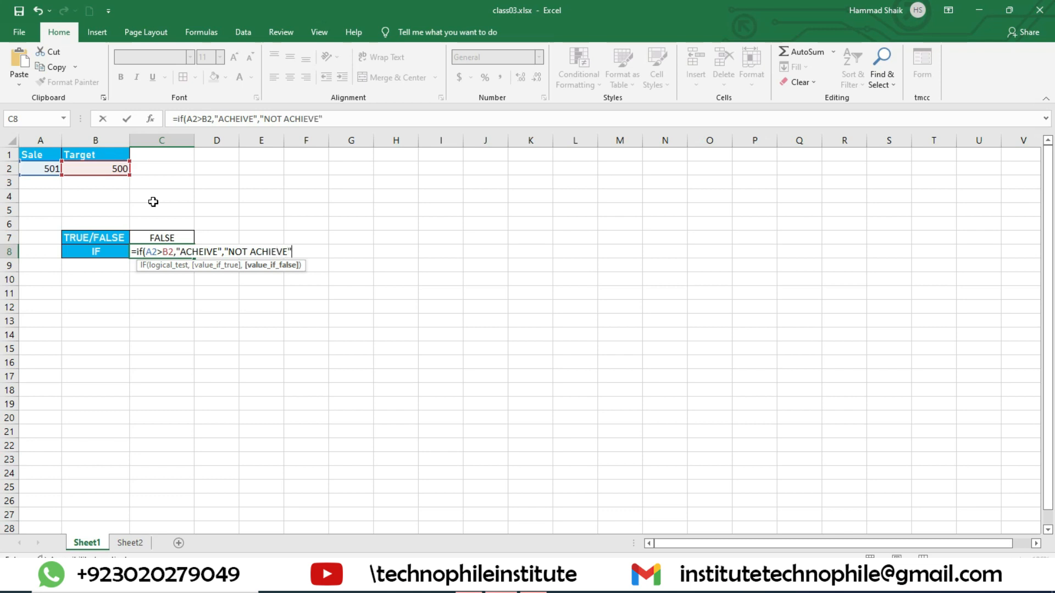
{"action": "left_click", "coordinate": [204, 251]}
{"action": "key", "text": "BackSpace"}
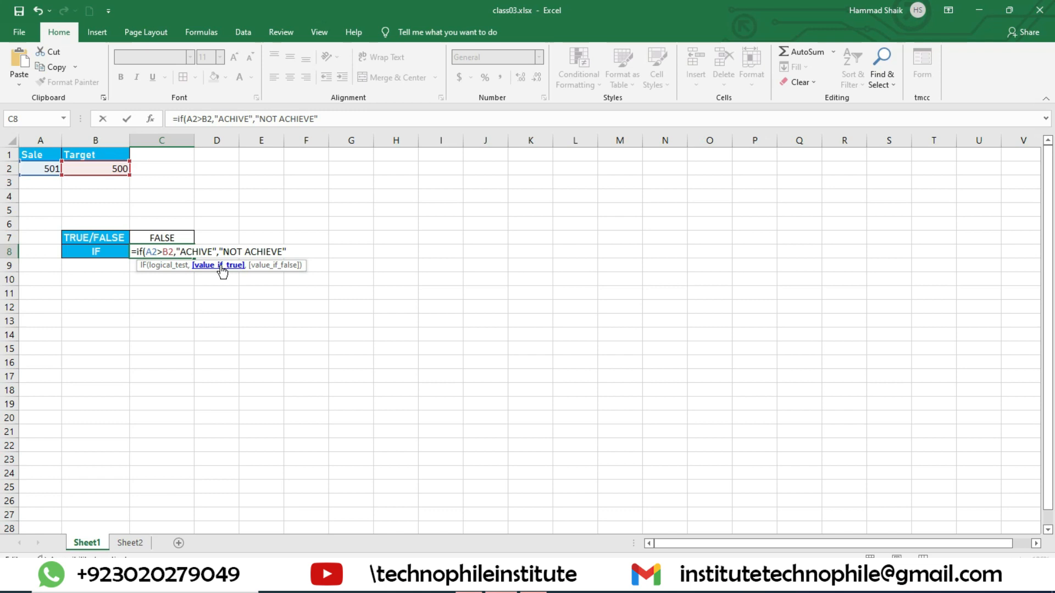
{"action": "type", "text": "E"}
{"action": "key", "text": "Return"}
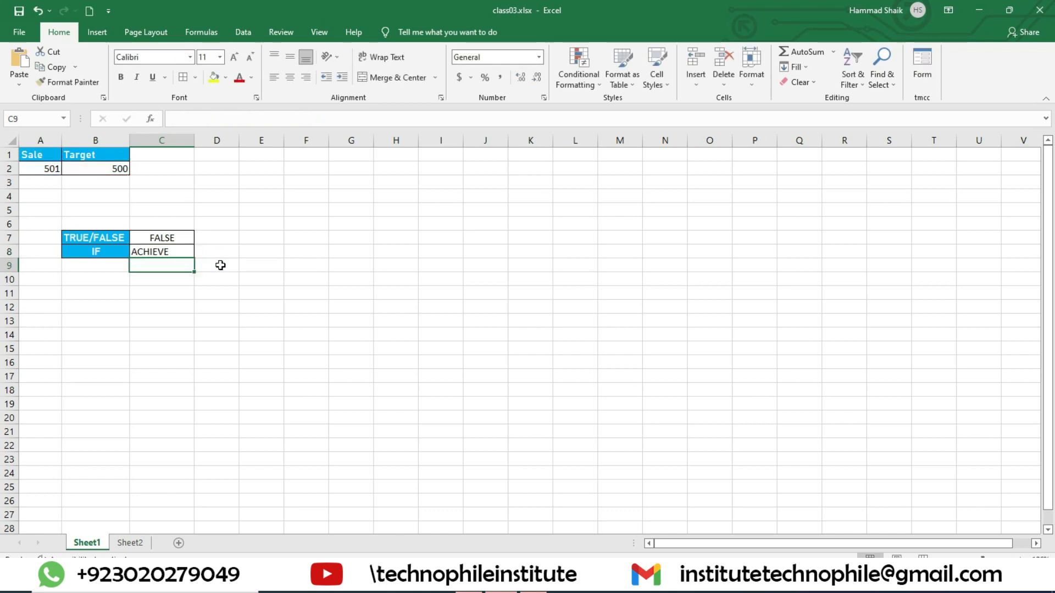
- Clear the text-based IF formula from cell C8, keeping the cell open for editing
{"action": "left_click", "coordinate": [182, 252]}
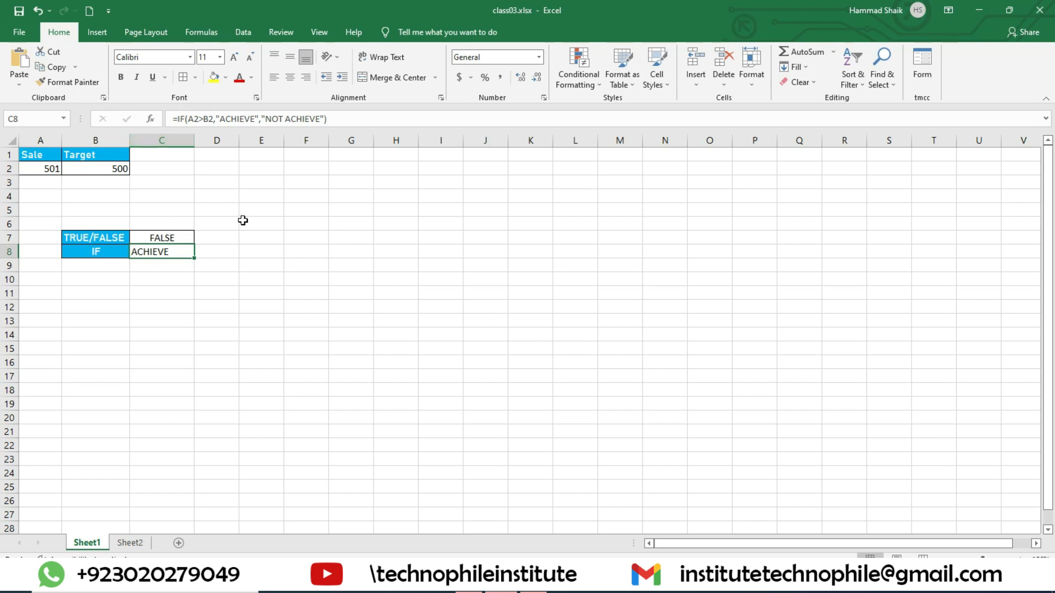
{"action": "left_click", "coordinate": [333, 117]}
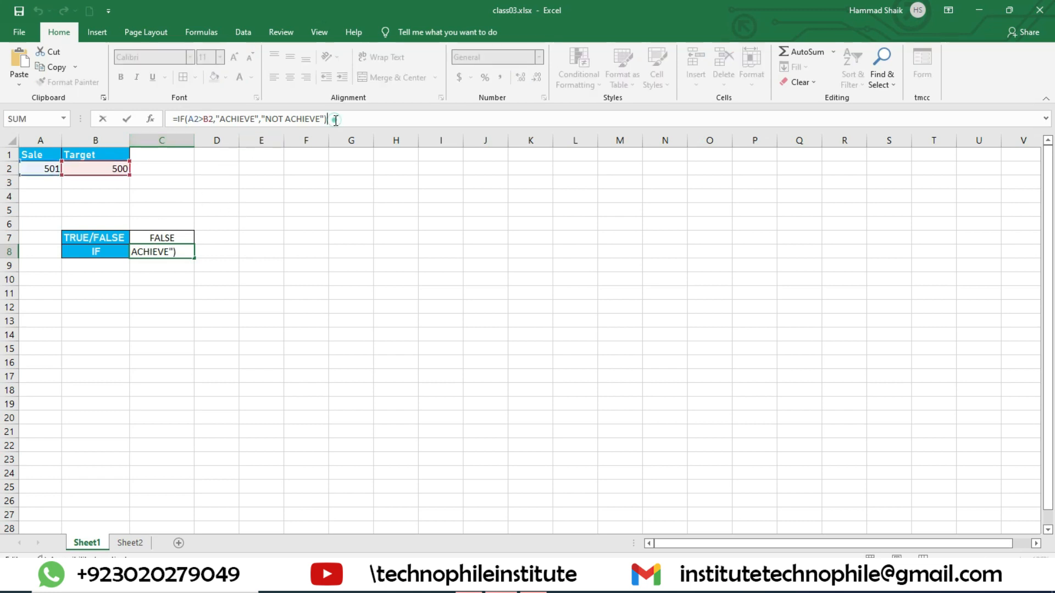
{"action": "left_click", "coordinate": [321, 117]}
{"action": "left_click_drag", "start_coordinate": [321, 118], "coordinate": [49, 116]}
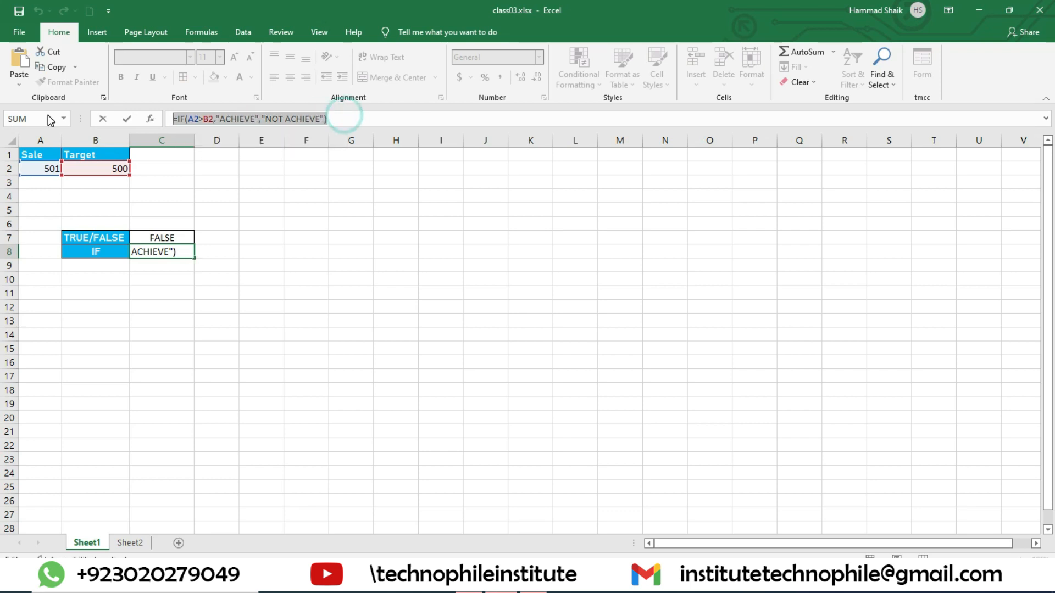
{"action": "key", "text": "BackSpace"}
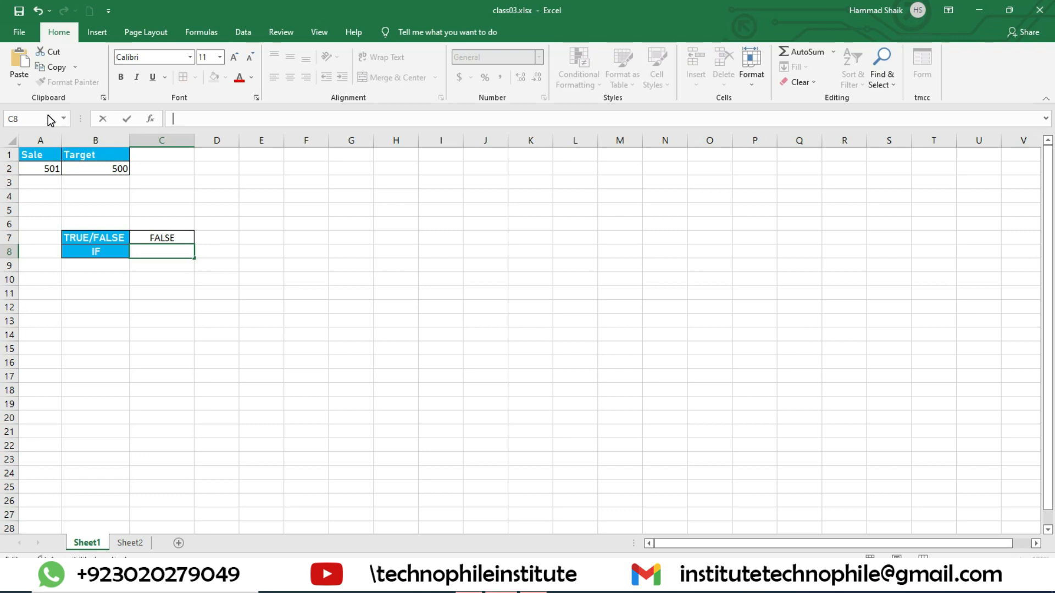
- Begin an IF formula in C8 that tests whether Sale is less than Target, A2<B2
{"action": "type", "text": "=if("}
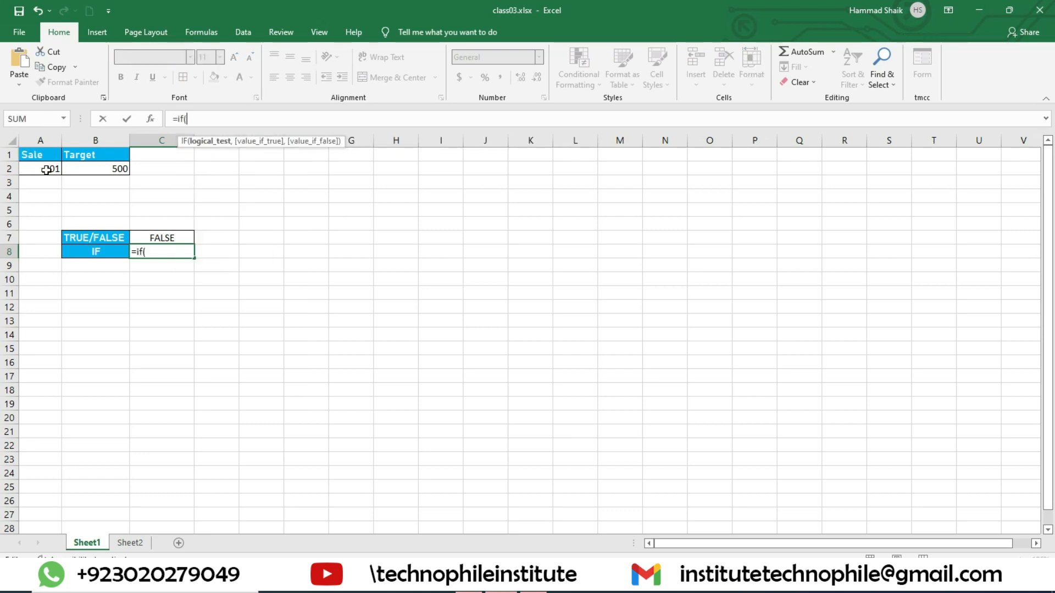
{"action": "left_click", "coordinate": [47, 170]}
{"action": "type", "text": ">"}
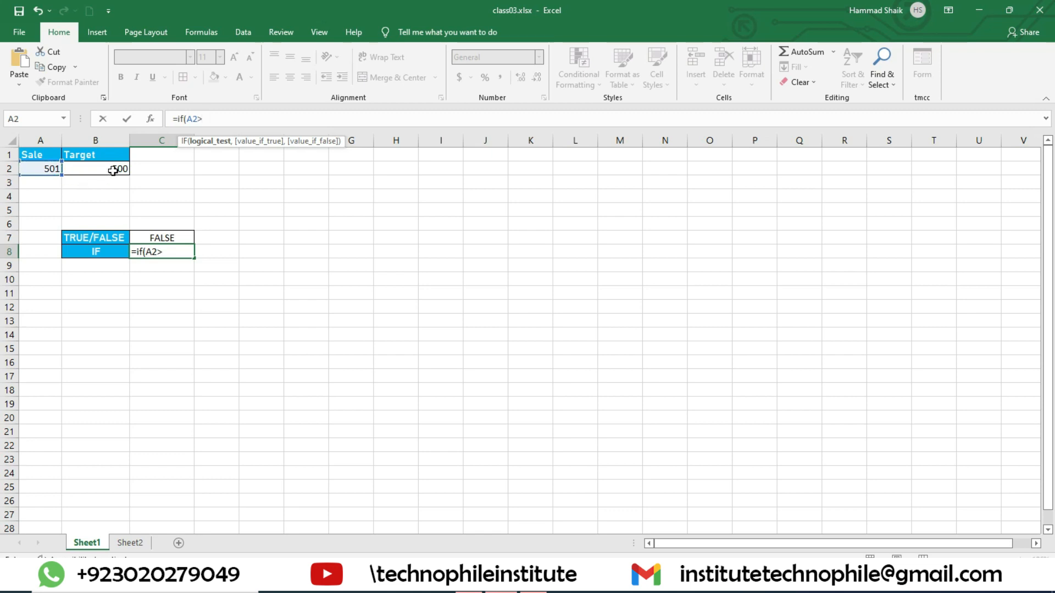
{"action": "key", "text": "BackSpace"}
{"action": "type", "text": "<"}
{"action": "left_click", "coordinate": [113, 166]}
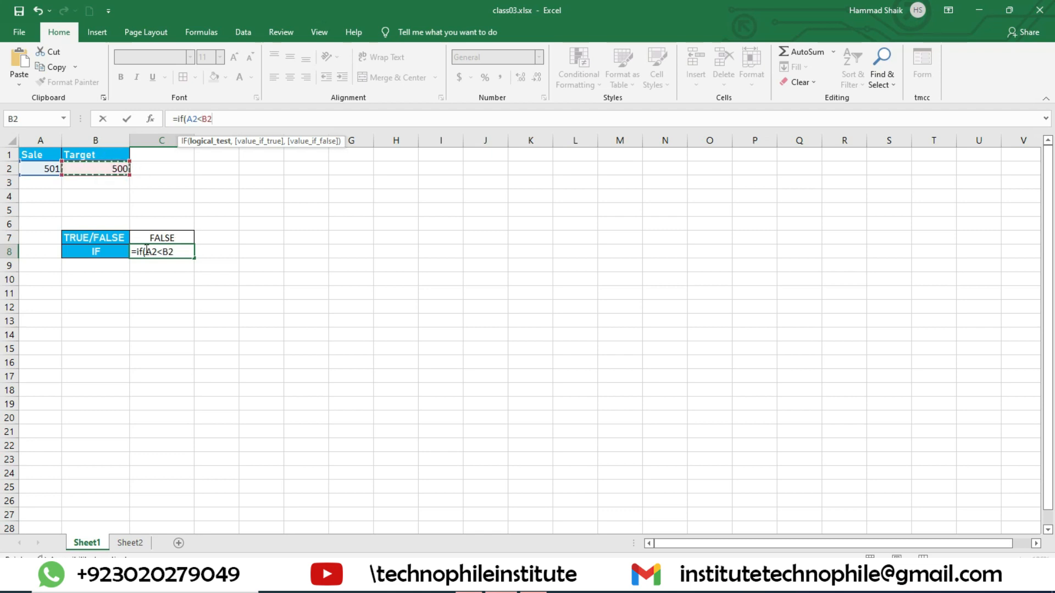
- Complete C8's IF formula with 1 as the true value and 0 as the false value
{"action": "type", "text": ","}
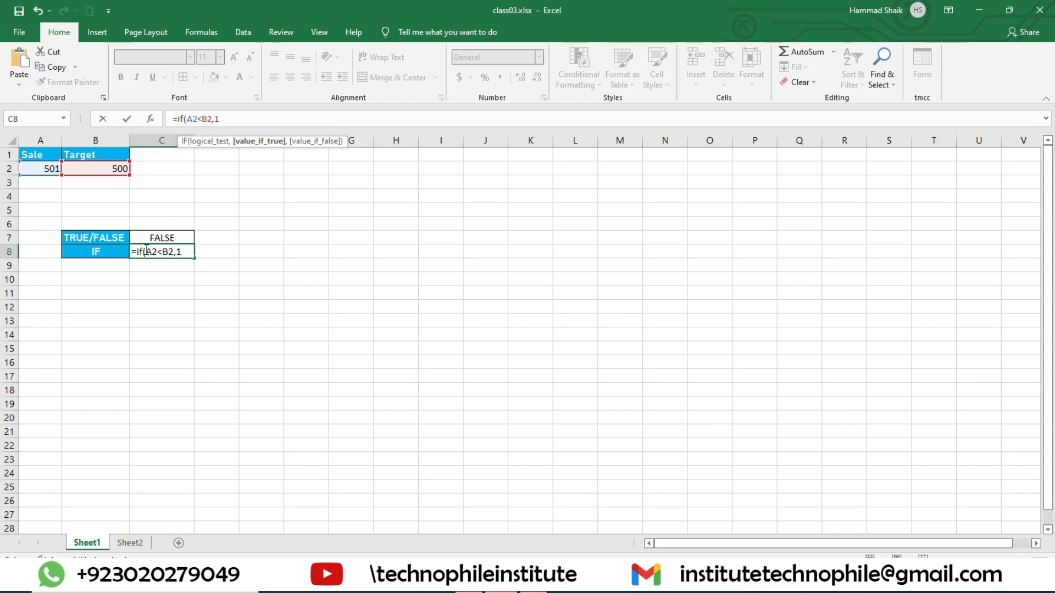
{"action": "type", "text": "1,0"}
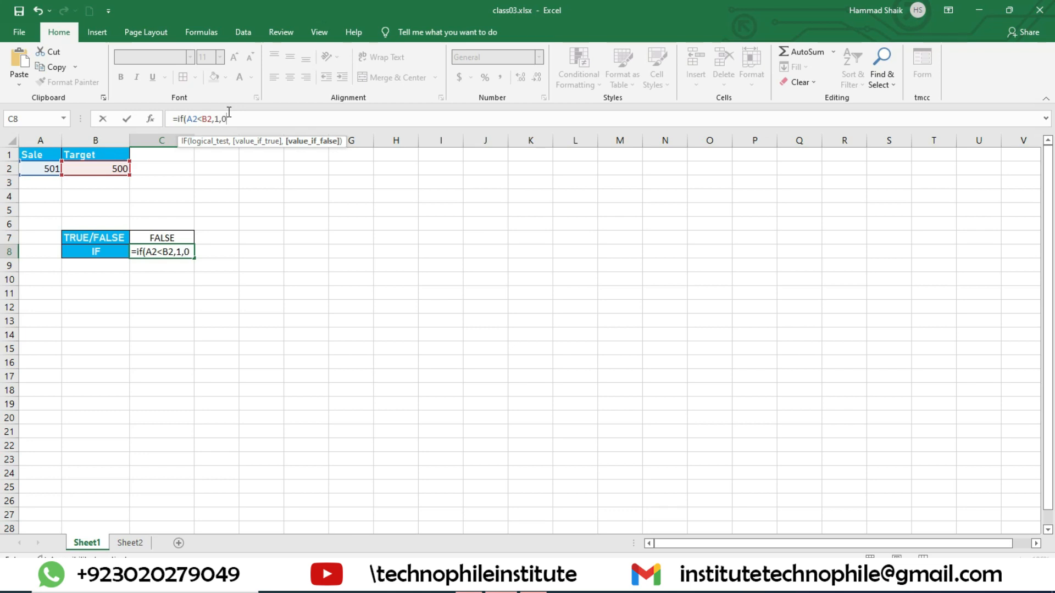
{"action": "type", "text": ")"}
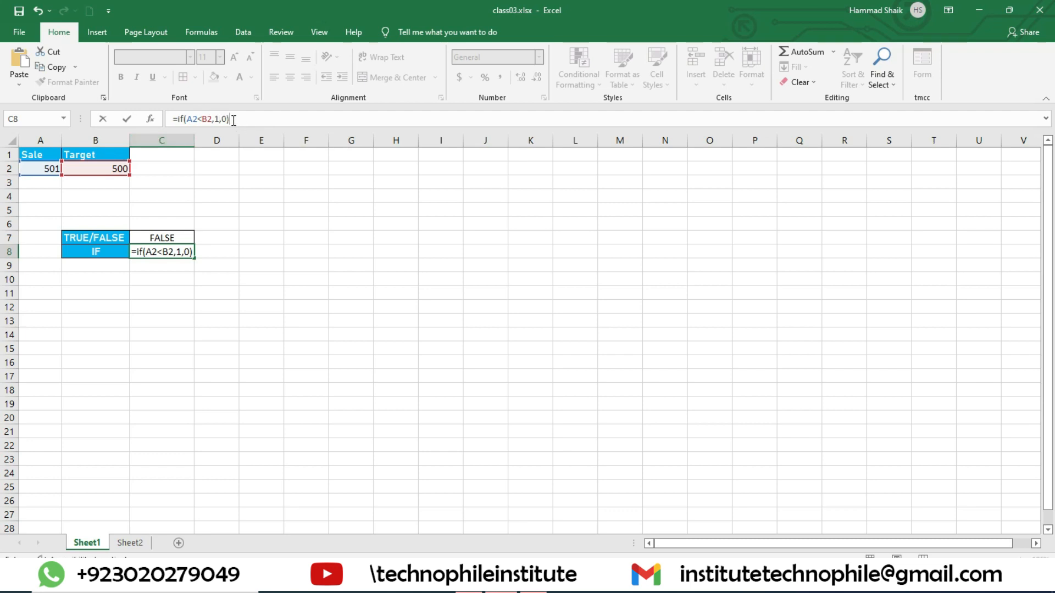
{"action": "key", "text": "Return"}
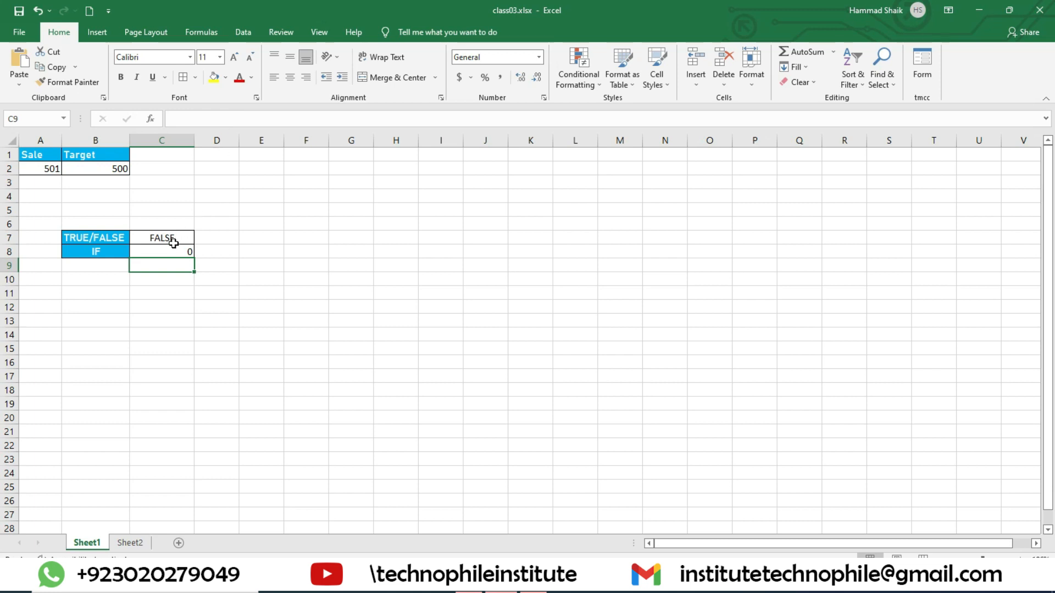
- Review the false value and the logical test A2<B2 in C8's IF formula
{"action": "double_click", "coordinate": [174, 253]}
{"action": "left_click", "coordinate": [224, 120]}
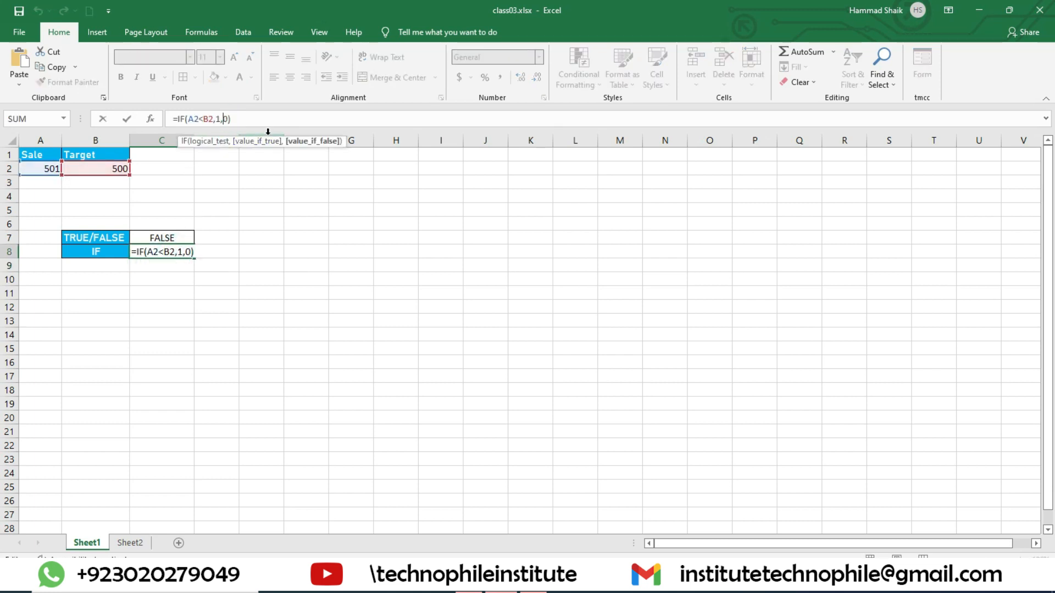
{"action": "key", "text": "Return"}
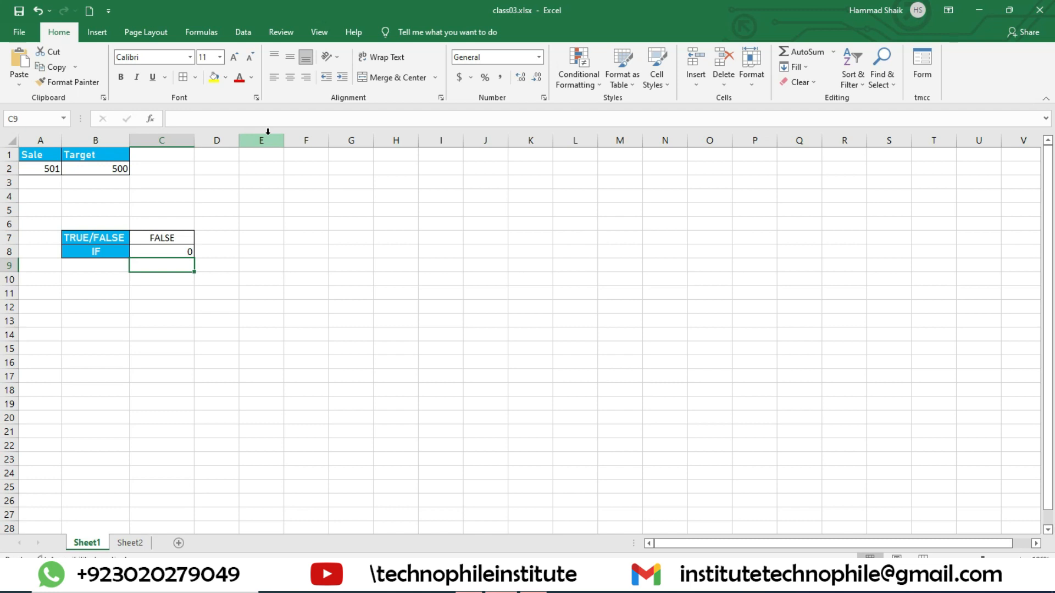
{"action": "left_click", "coordinate": [179, 251]}
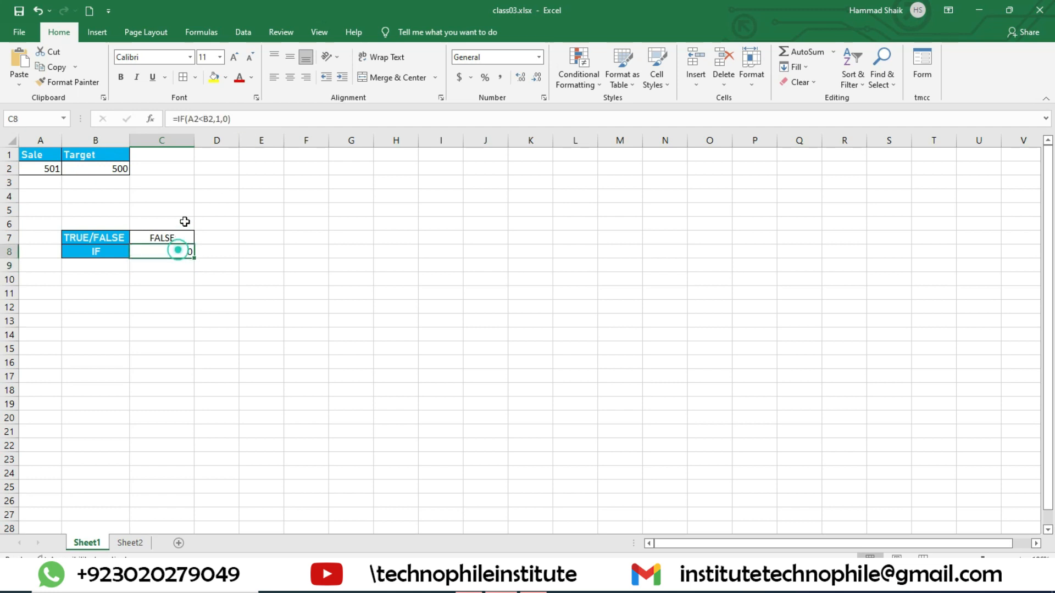
{"action": "left_click_drag", "start_coordinate": [188, 117], "coordinate": [213, 117]}
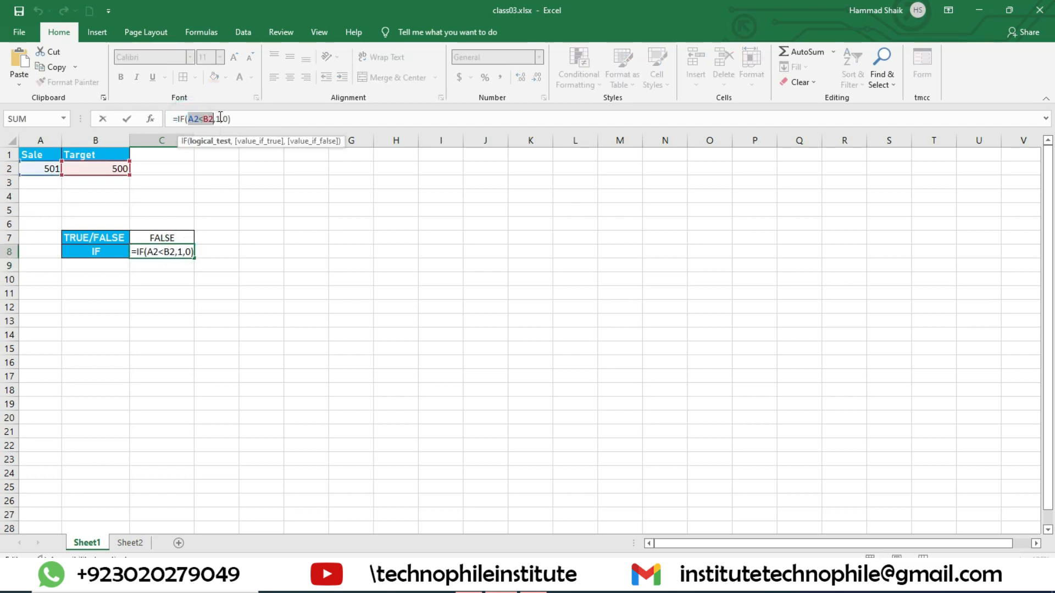
- Check the logical test and the true and false values in C8's IF formula, and commit the formula
{"action": "left_click", "coordinate": [216, 115]}
{"action": "left_click", "coordinate": [209, 116]}
{"action": "mouse_move", "coordinate": [210, 116]}
{"action": "left_mouse_down"}
{"action": "mouse_move", "coordinate": [193, 117]}
{"action": "mouse_move", "coordinate": [228, 118]}
{"action": "left_mouse_up"}
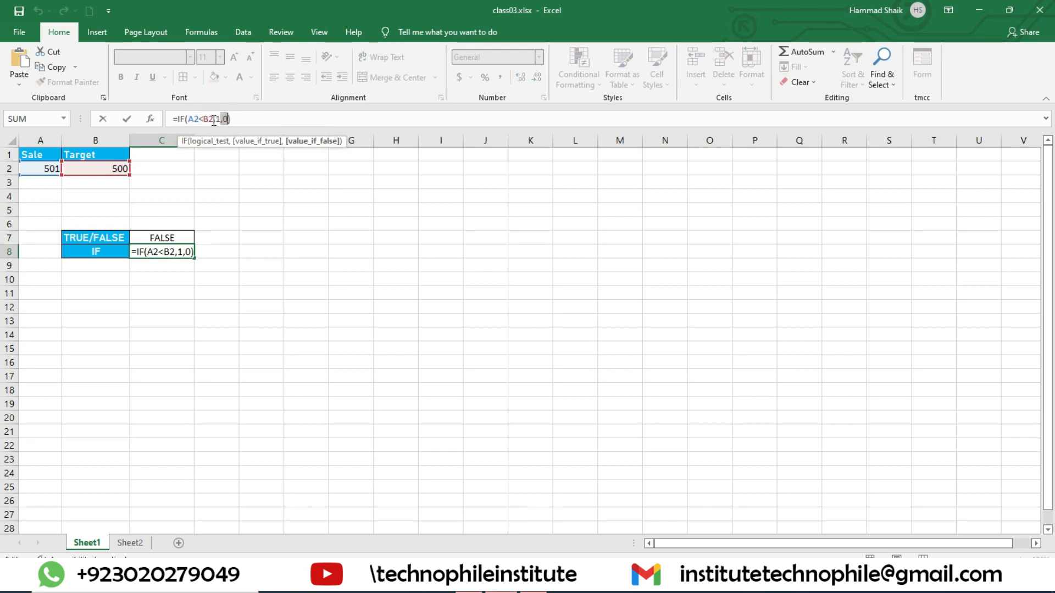
{"action": "left_click", "coordinate": [217, 117]}
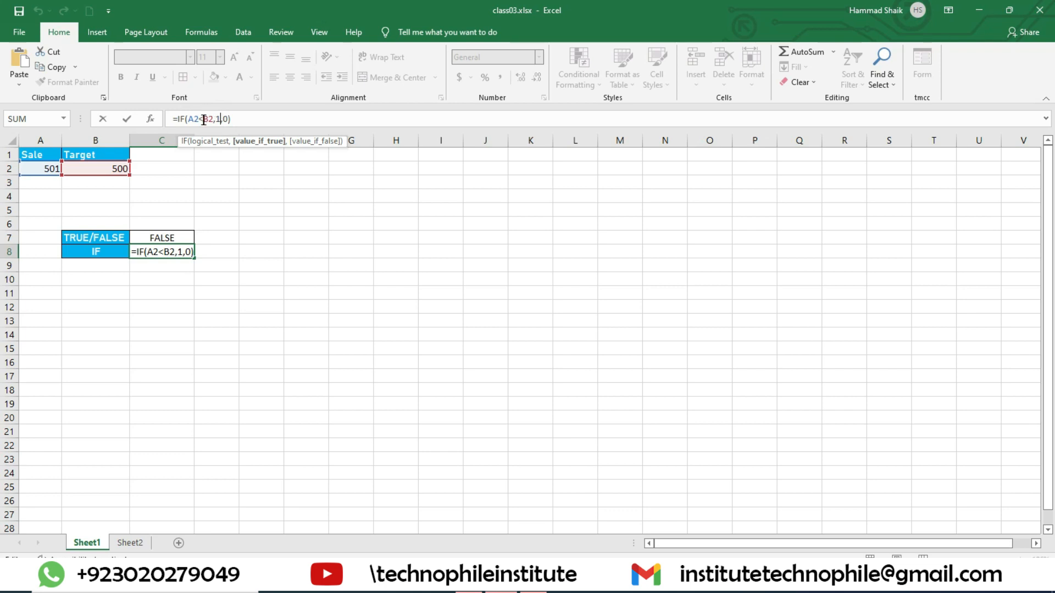
{"action": "key", "text": "Return"}
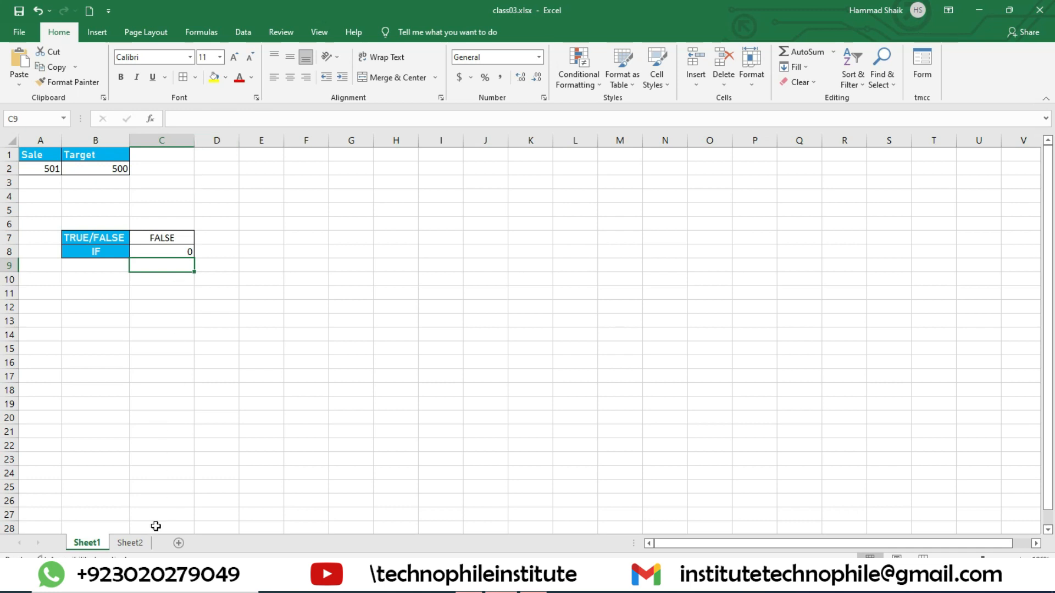
- On Sheet2, start a grading scale beside the marks table with A+ in S5 and 80 in T5
{"action": "left_click", "coordinate": [130, 543]}
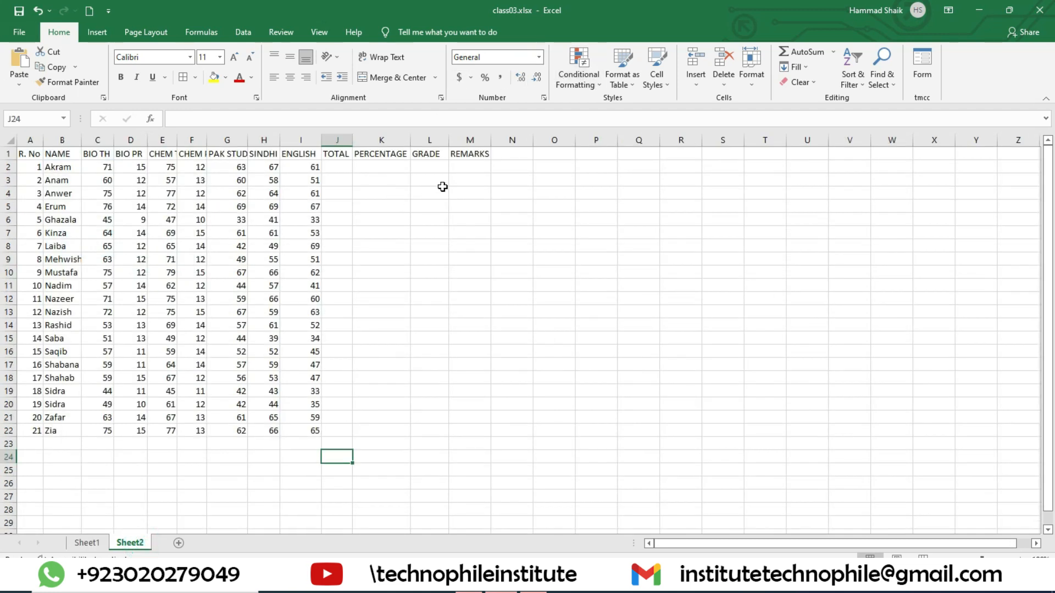
{"action": "left_click", "coordinate": [426, 181]}
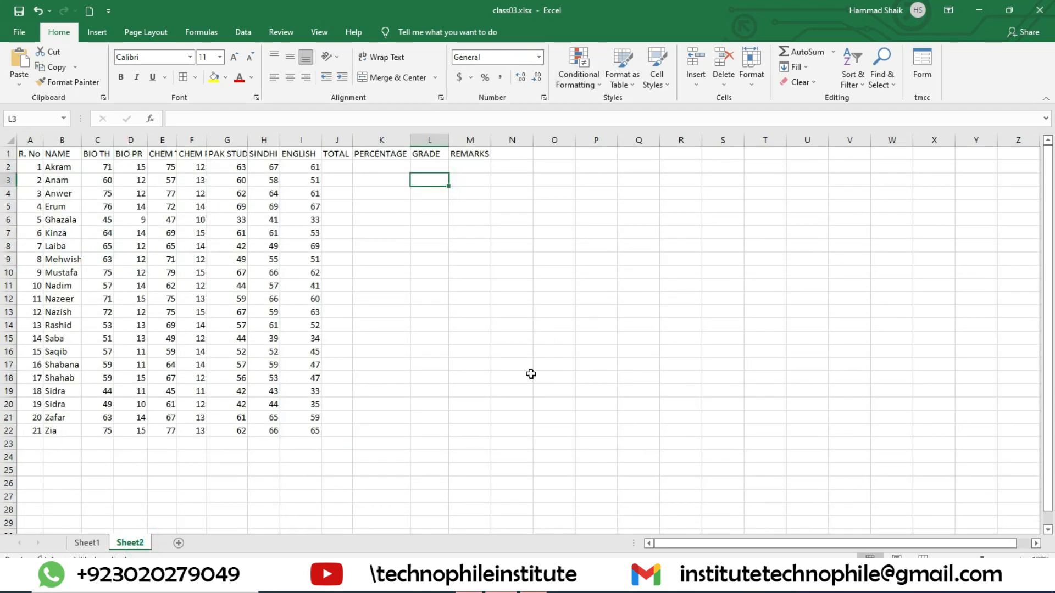
{"action": "left_click", "coordinate": [738, 212]}
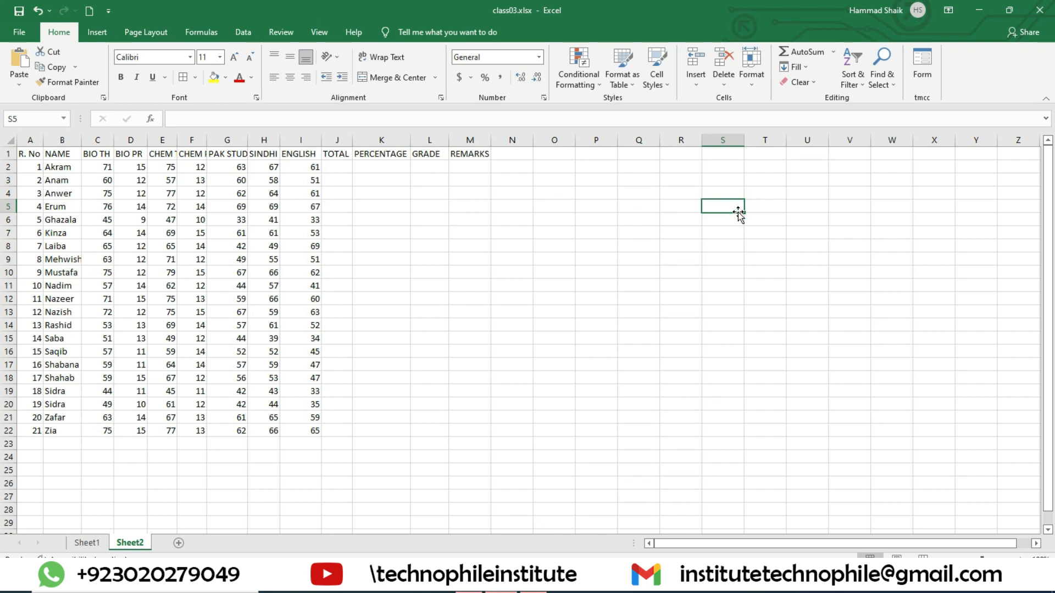
{"action": "type", "text": "A"}
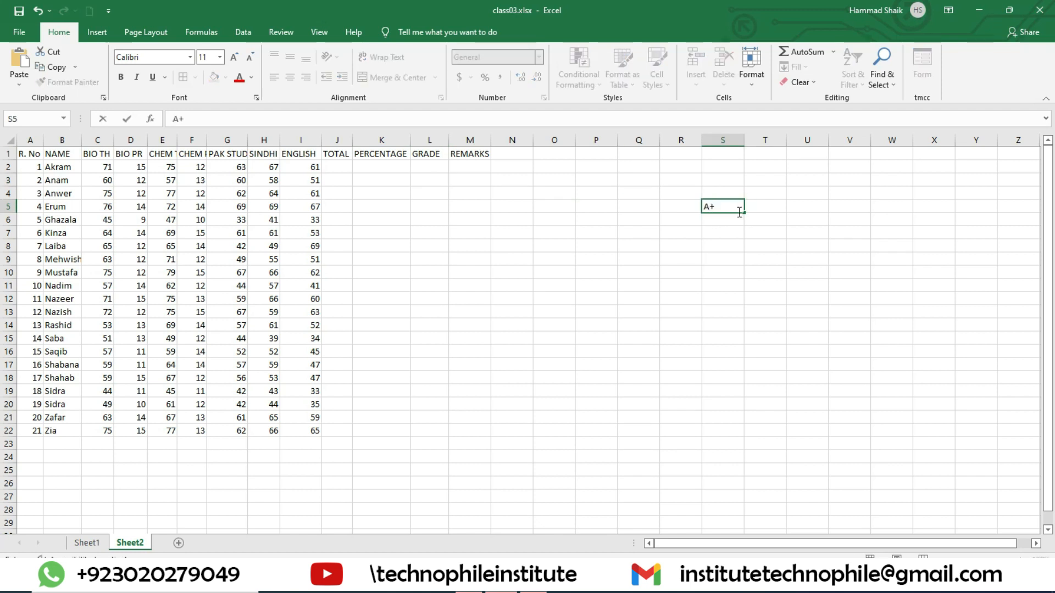
{"action": "type", "text": "+"}
{"action": "key", "text": "Tab"}
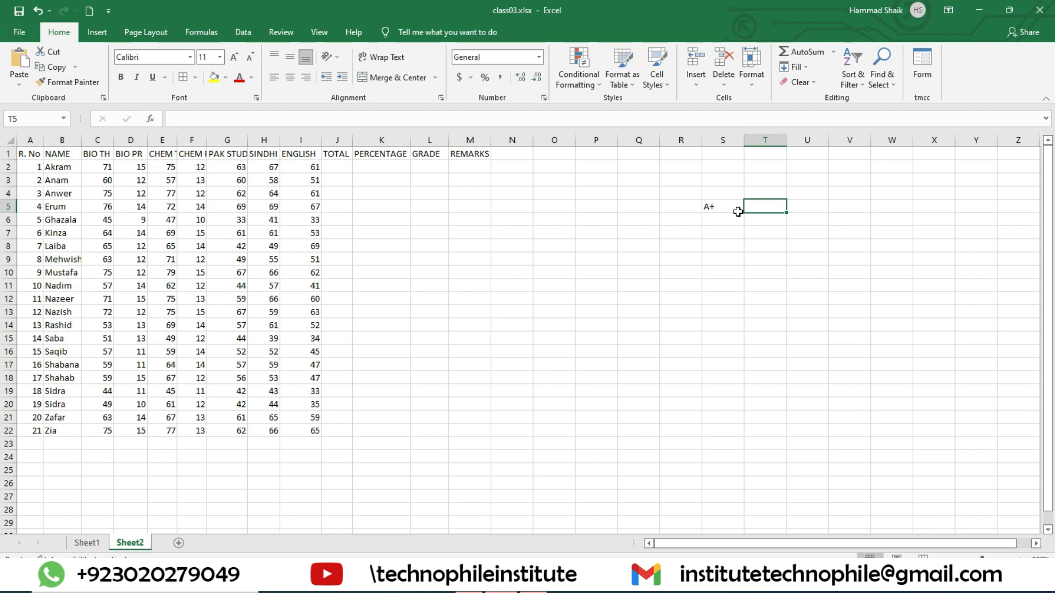
{"action": "type", "text": "80"}
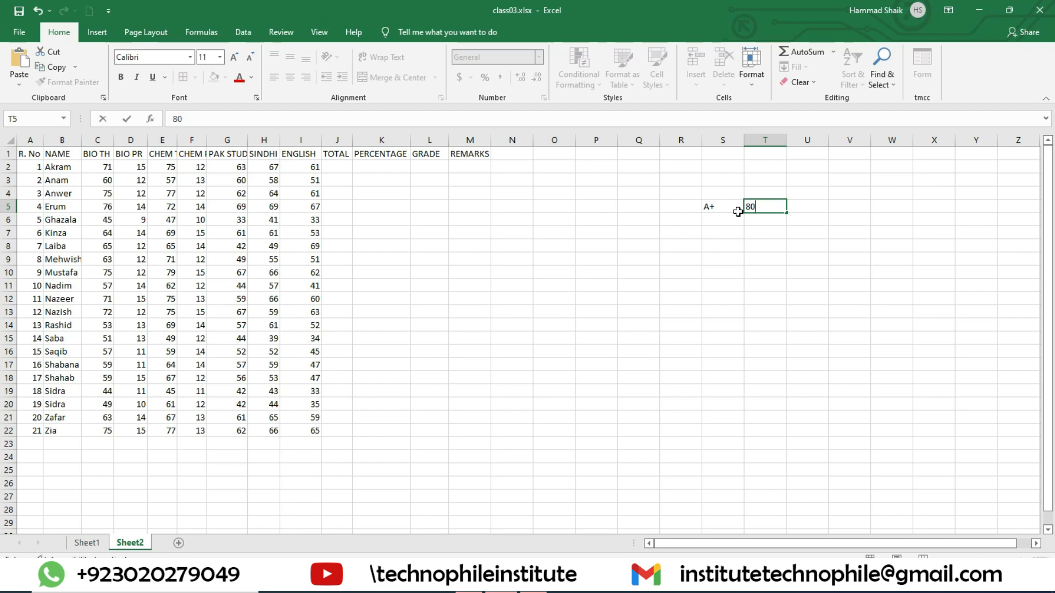
{"action": "key", "text": "Left"}
{"action": "key", "text": "Right"}
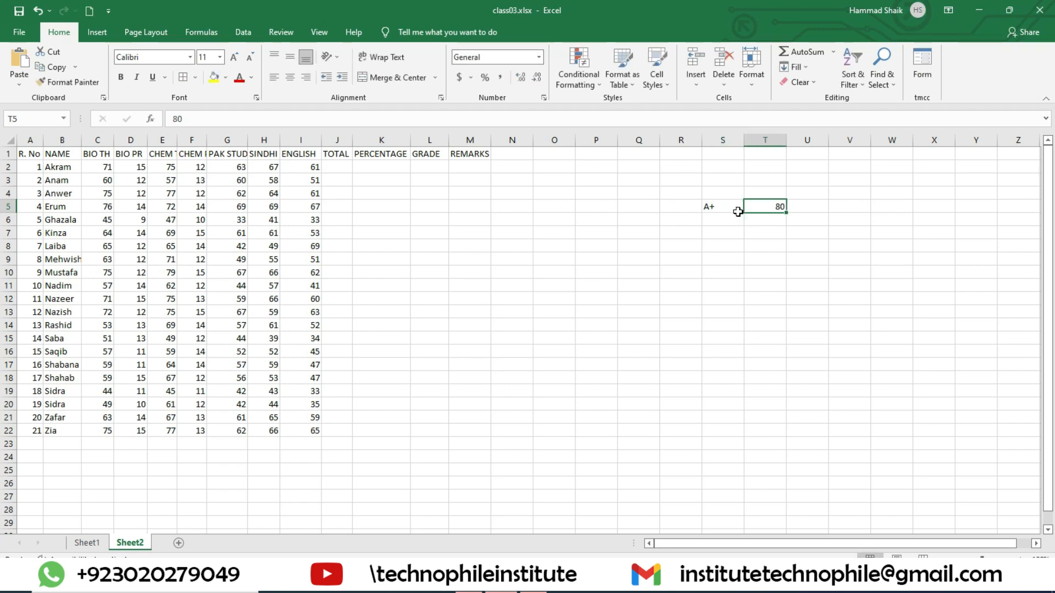
- Try to change the A+ threshold in T5 to =>80
{"action": "type", "text": "=>"}
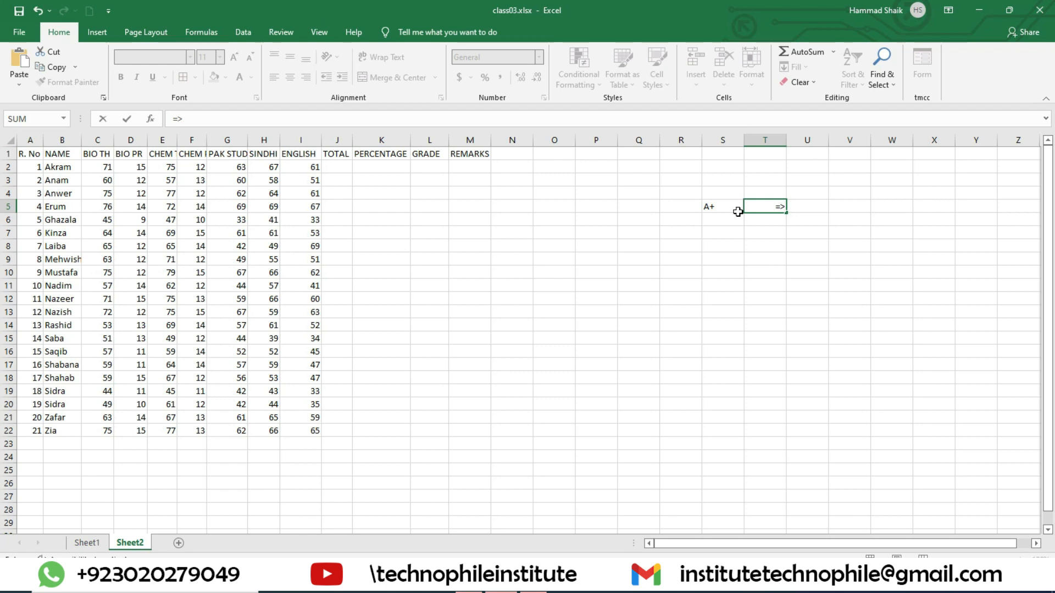
{"action": "key", "text": "Return"}
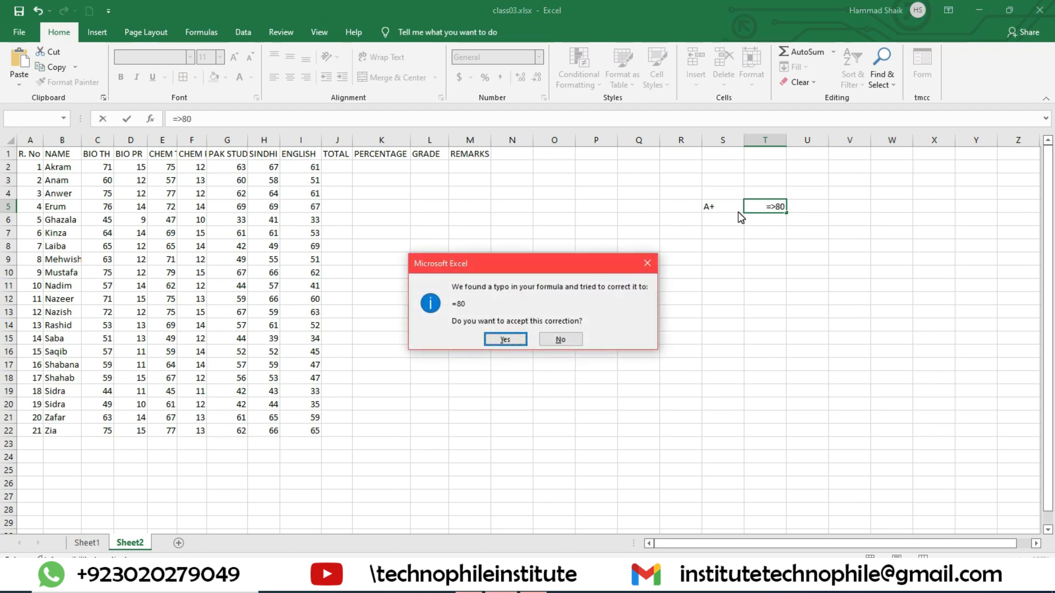
{"action": "left_click", "coordinate": [647, 267]}
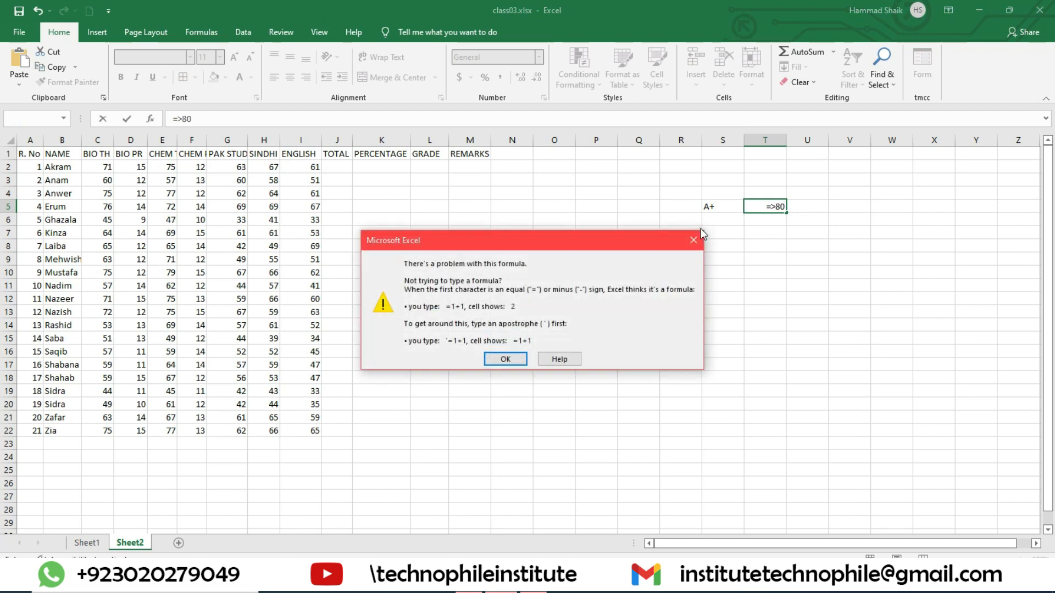
{"action": "left_click", "coordinate": [702, 233]}
{"action": "left_click", "coordinate": [695, 222]}
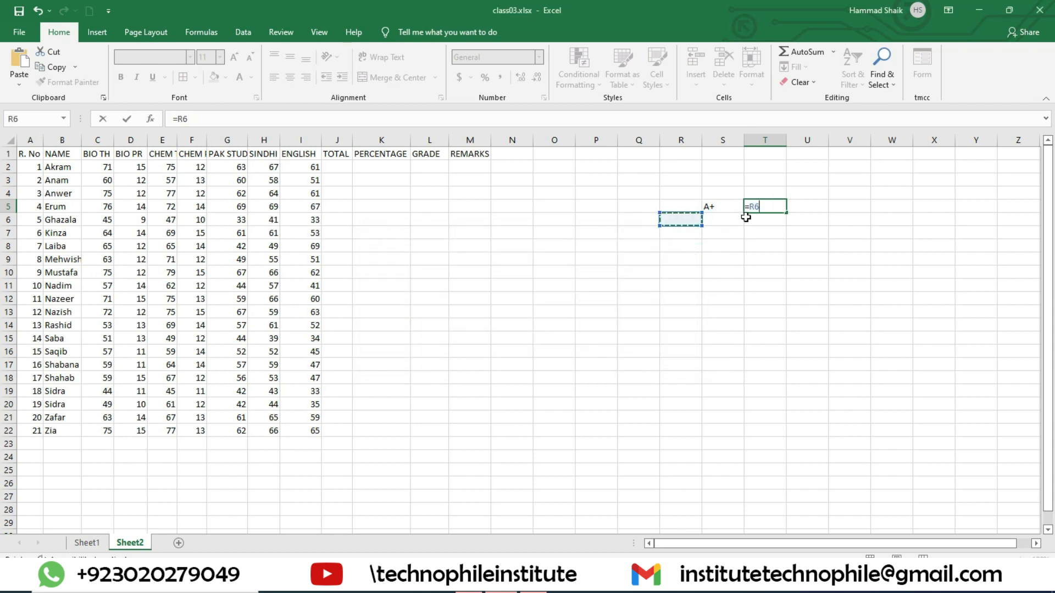
{"action": "key", "text": "ctrl+z"}
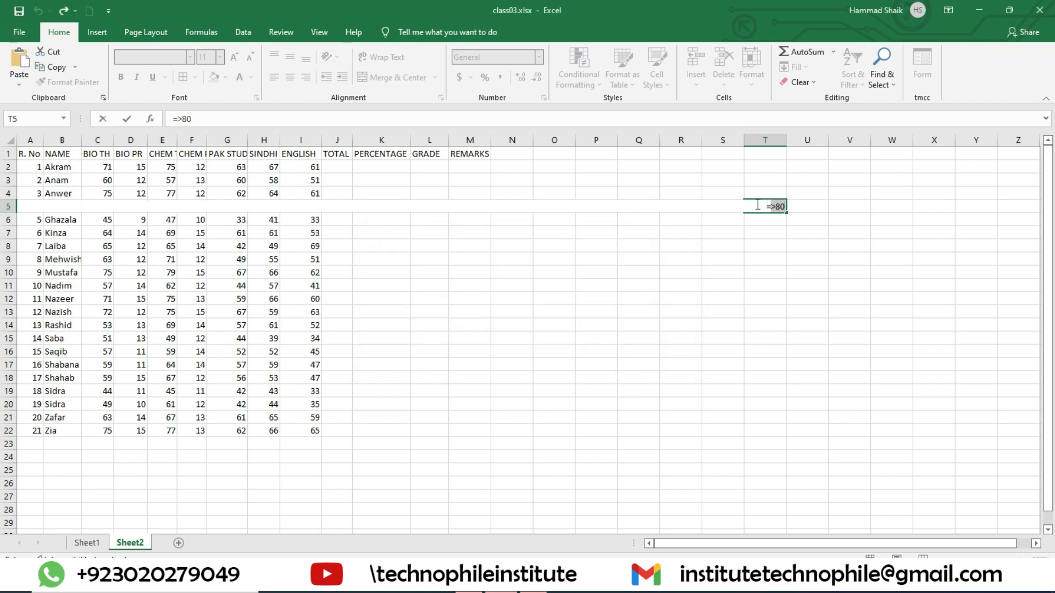
{"action": "left_click", "coordinate": [757, 204]}
{"action": "key", "text": "Return"}
{"action": "key", "text": "Return"}
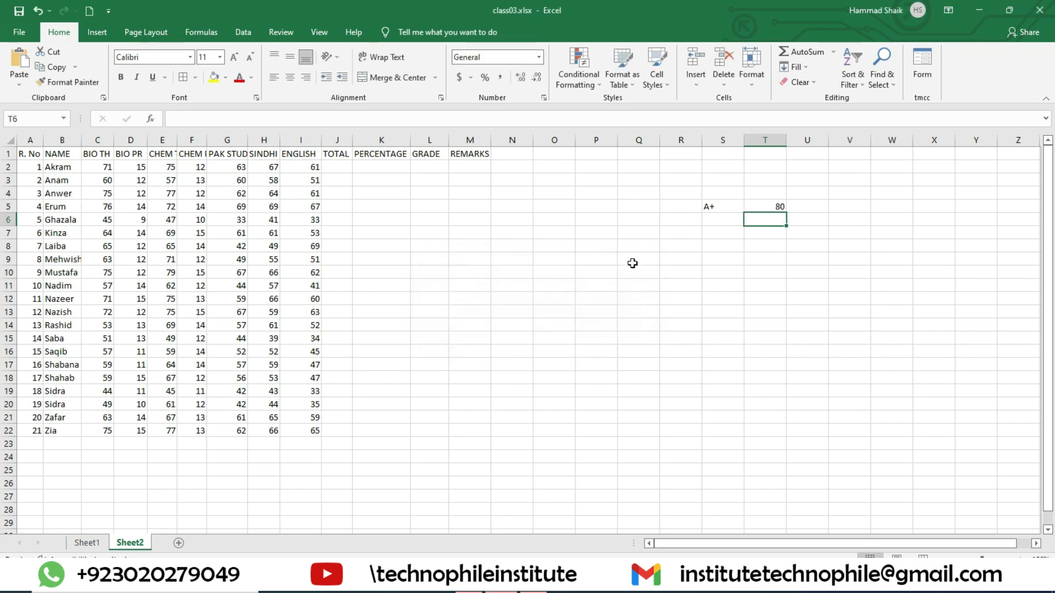
- Edit the A+ threshold in T5 so that it reads >=80
{"action": "left_click", "coordinate": [769, 206]}
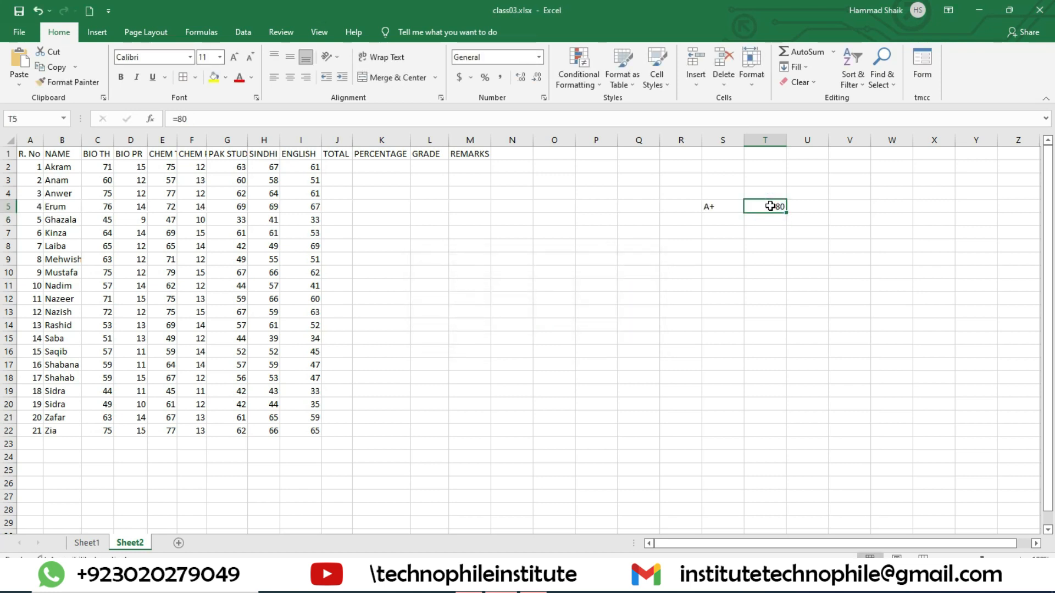
{"action": "left_click", "coordinate": [770, 206]}
{"action": "left_click", "coordinate": [181, 119]}
{"action": "type", "text": ">"}
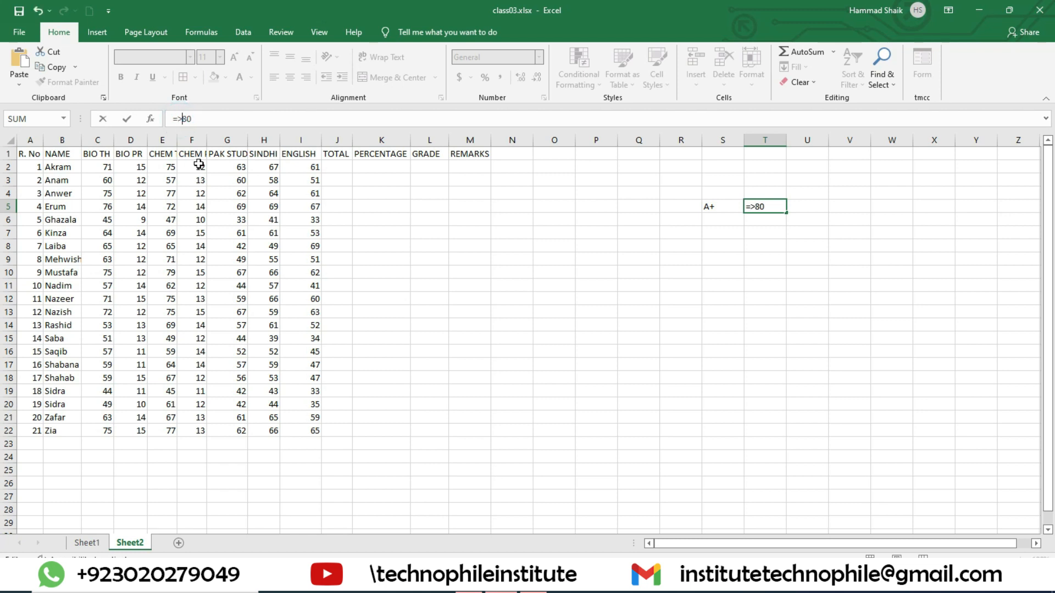
{"action": "key", "text": "Return"}
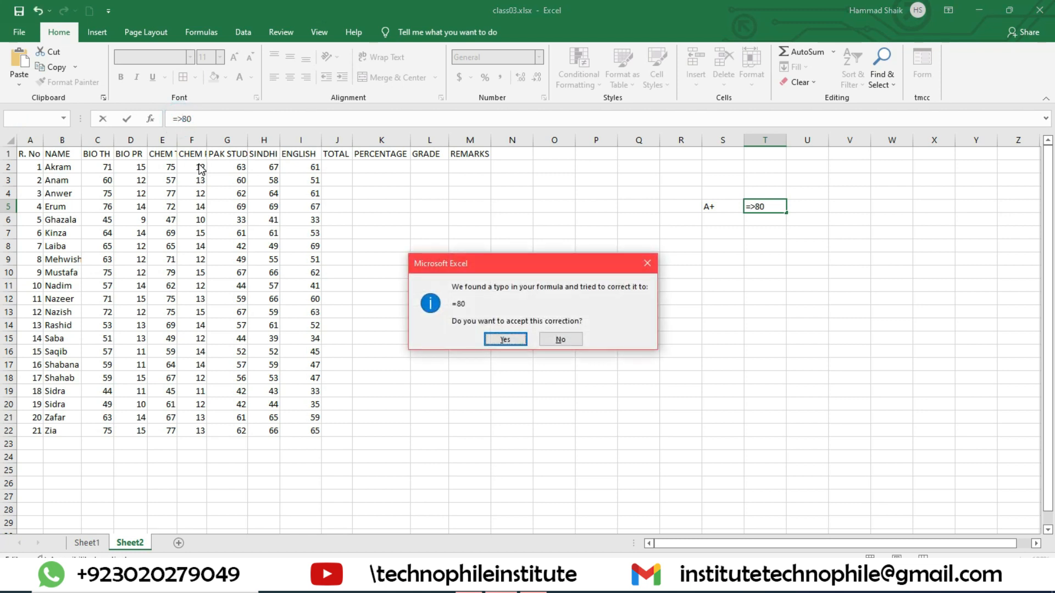
{"action": "left_click", "coordinate": [648, 268]}
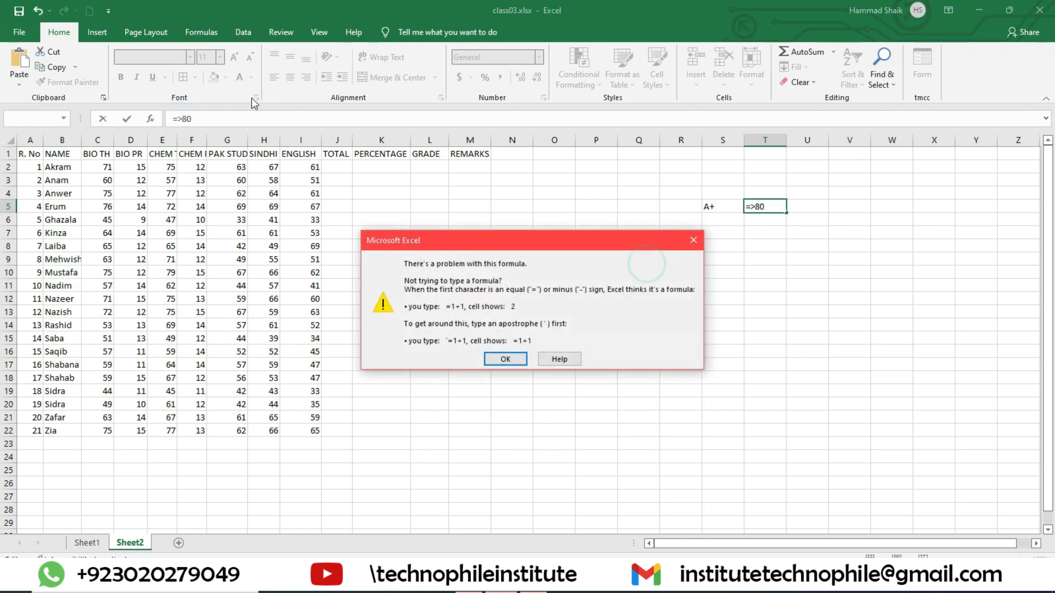
{"action": "left_click", "coordinate": [506, 359]}
{"action": "left_click", "coordinate": [173, 119]}
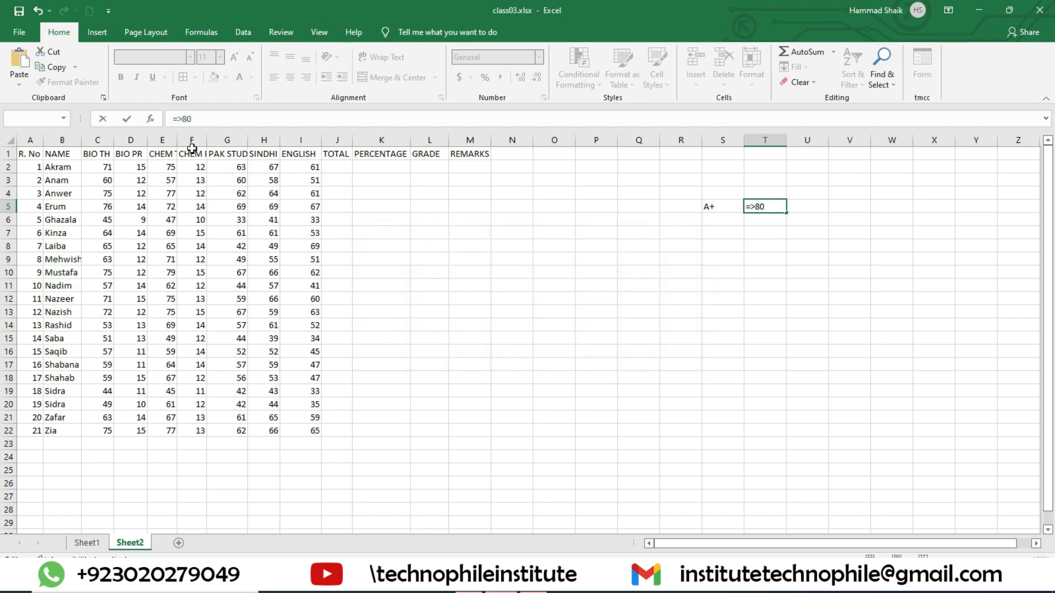
{"action": "type", "text": ">"}
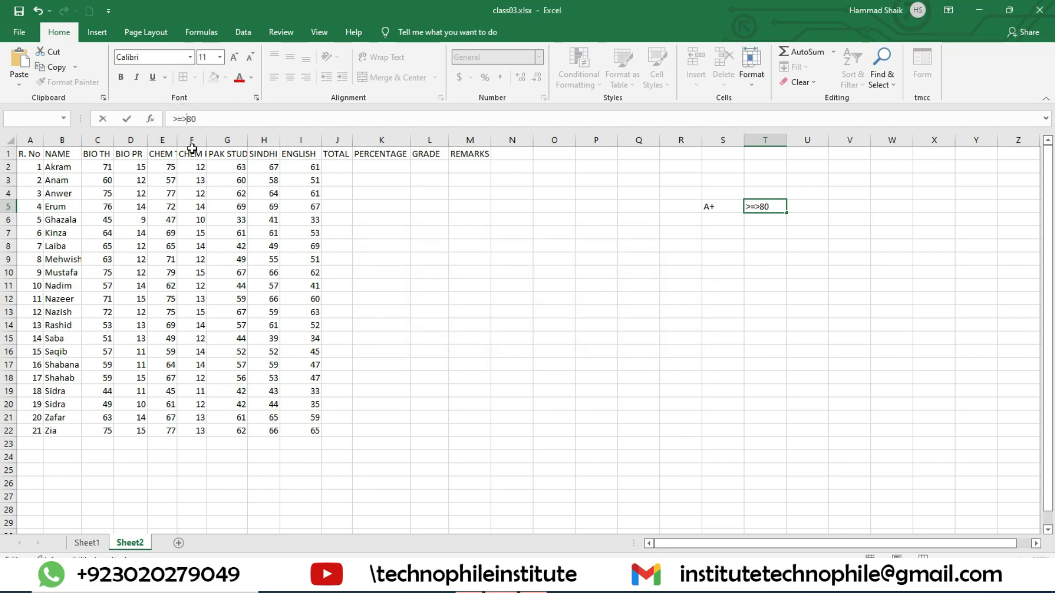
{"action": "key", "text": "BackSpace"}
{"action": "key", "text": "Return"}
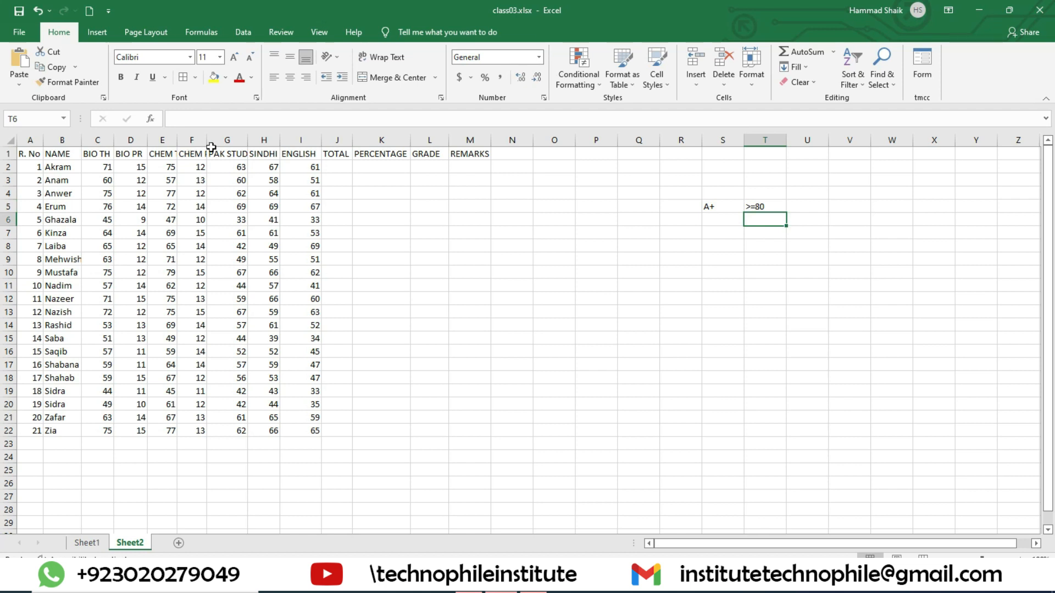
- Add grade A with >=70 in S6:T6 and fill the threshold series down to >=40 in T9
{"action": "left_click", "coordinate": [715, 208]}
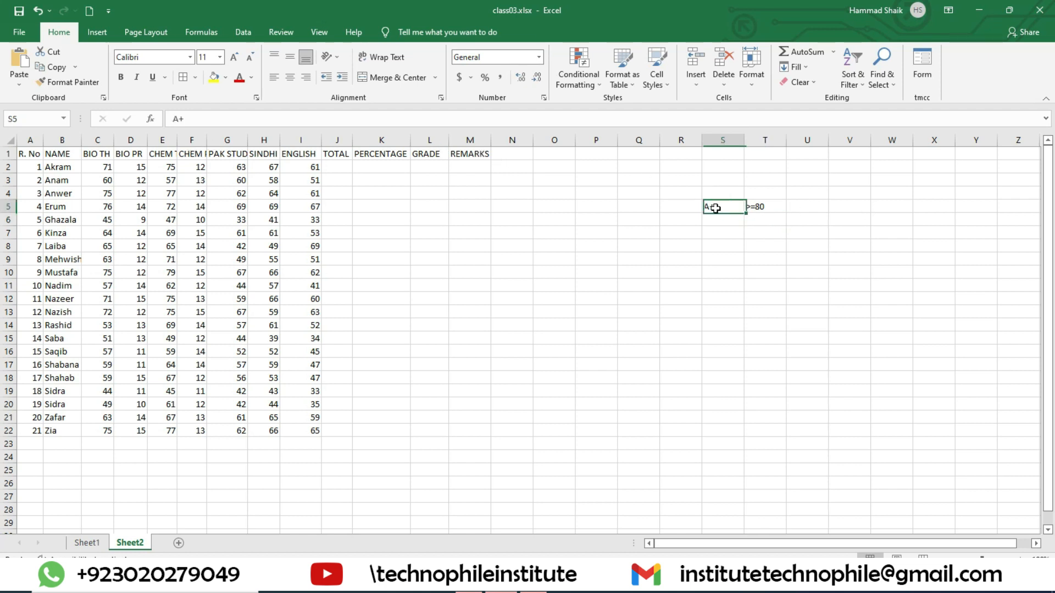
{"action": "left_click", "coordinate": [751, 207]}
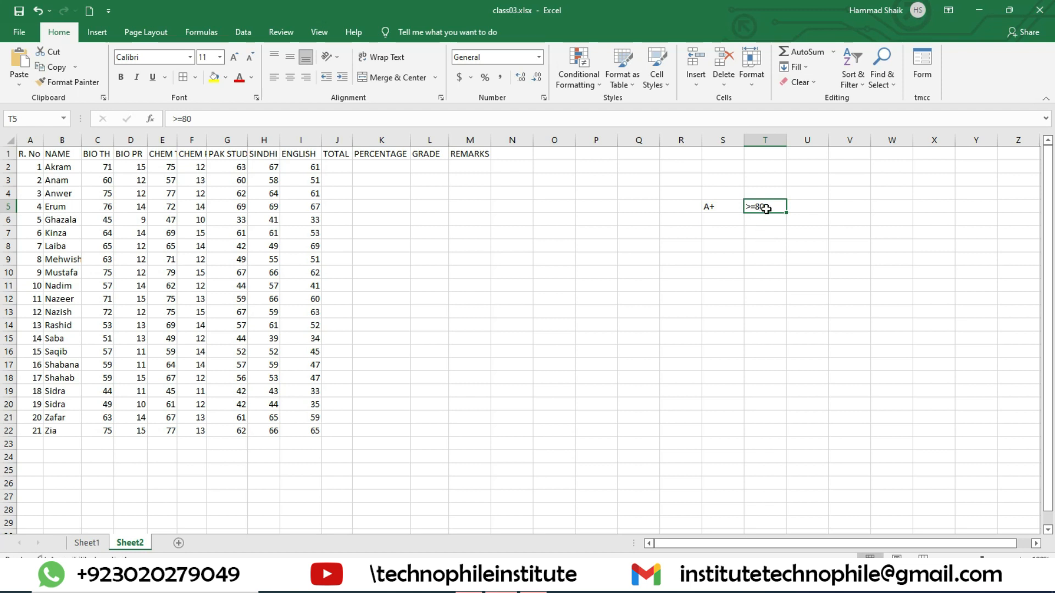
{"action": "left_click", "coordinate": [721, 220]}
{"action": "type", "text": "A"}
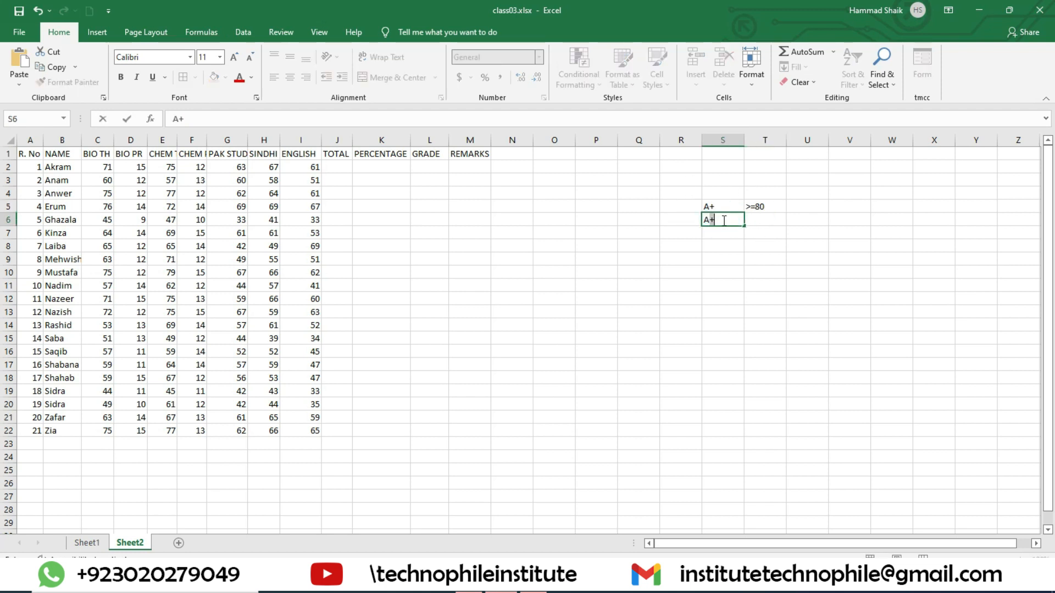
{"action": "left_click", "coordinate": [759, 223]}
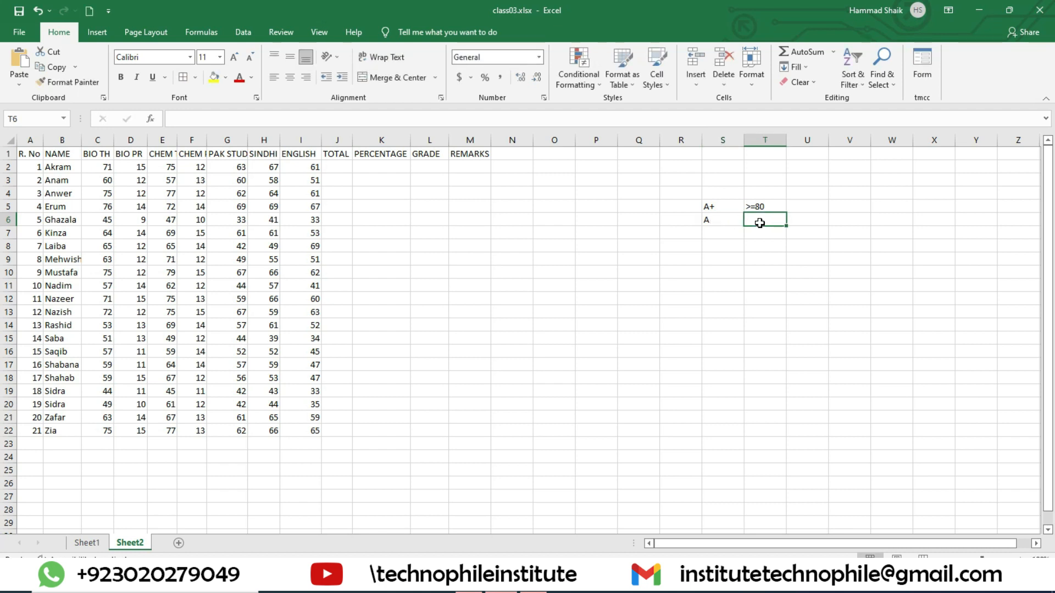
{"action": "type", "text": ">=70"}
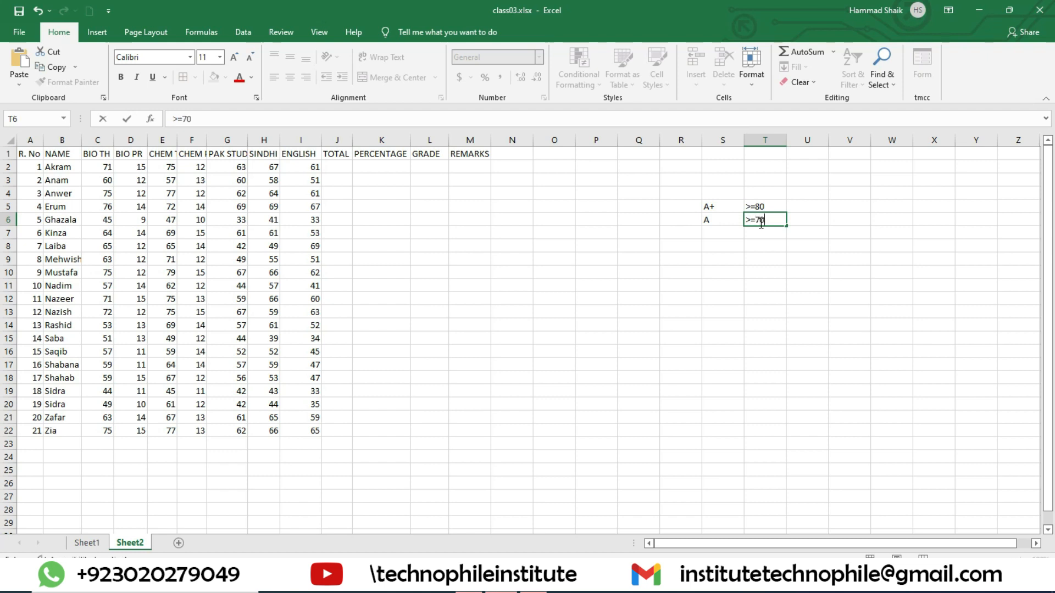
{"action": "key", "text": "Return"}
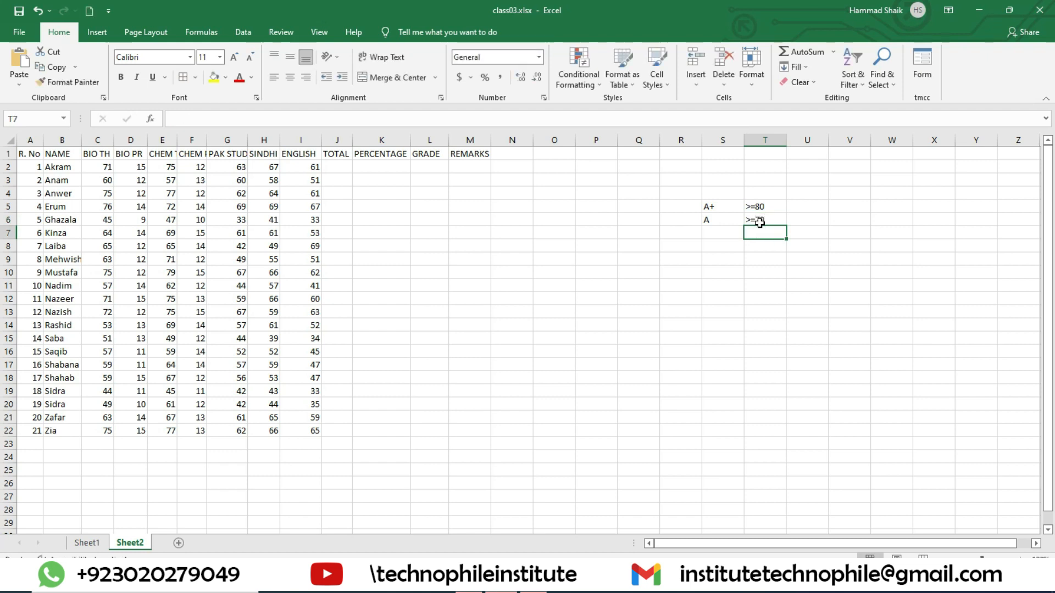
{"action": "left_click_drag", "start_coordinate": [764, 204], "coordinate": [786, 266]}
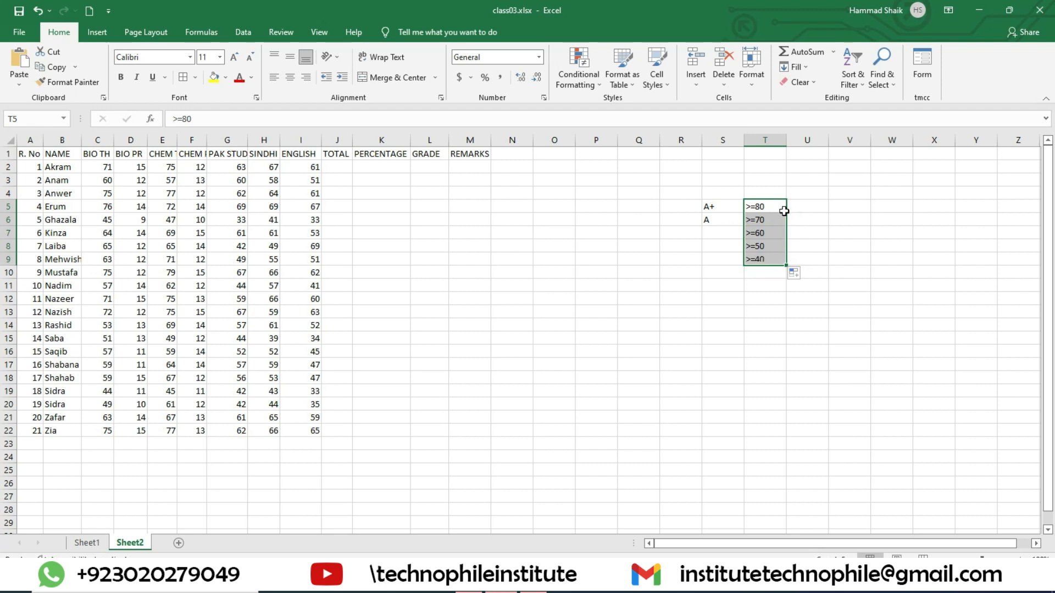
- Enter the grades B, C and D in cells S7 to S9
{"action": "left_click", "coordinate": [716, 233]}
{"action": "type", "text": "B"}
{"action": "key", "text": "Return"}
{"action": "type", "text": "C"}
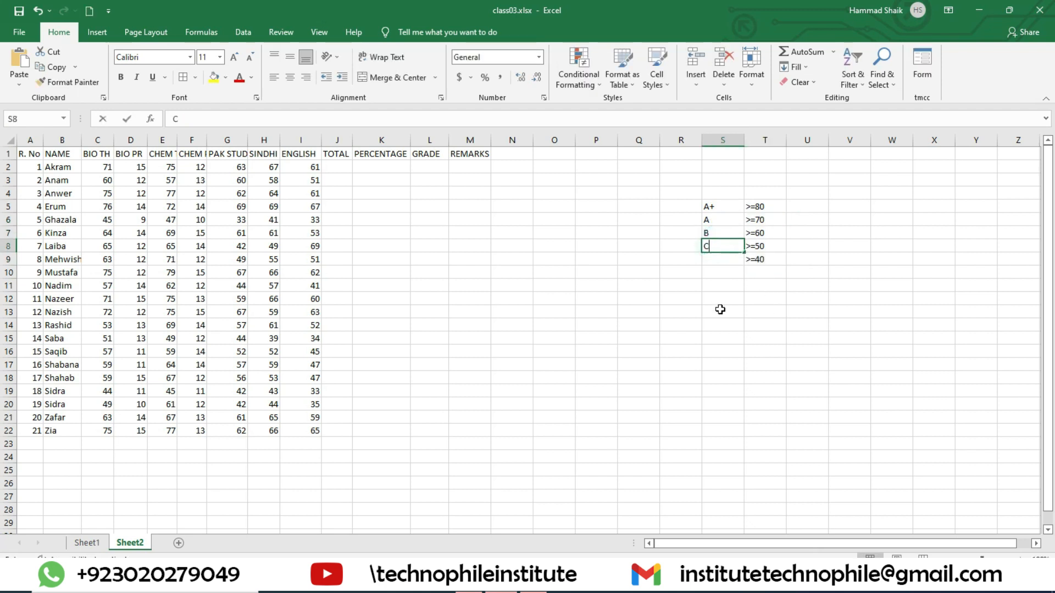
{"action": "key", "text": "Return"}
{"action": "type", "text": "D"}
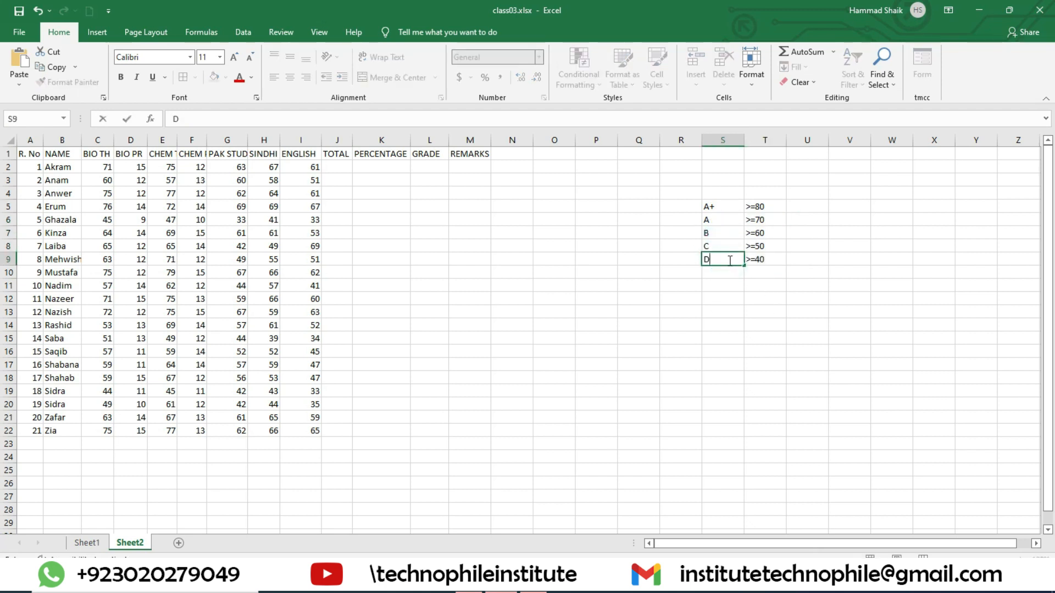
{"action": "left_click", "coordinate": [755, 323]}
- Centre the grading scale entries in S5:T9 both horizontally and vertically
{"action": "left_click_drag", "start_coordinate": [711, 207], "coordinate": [765, 259]}
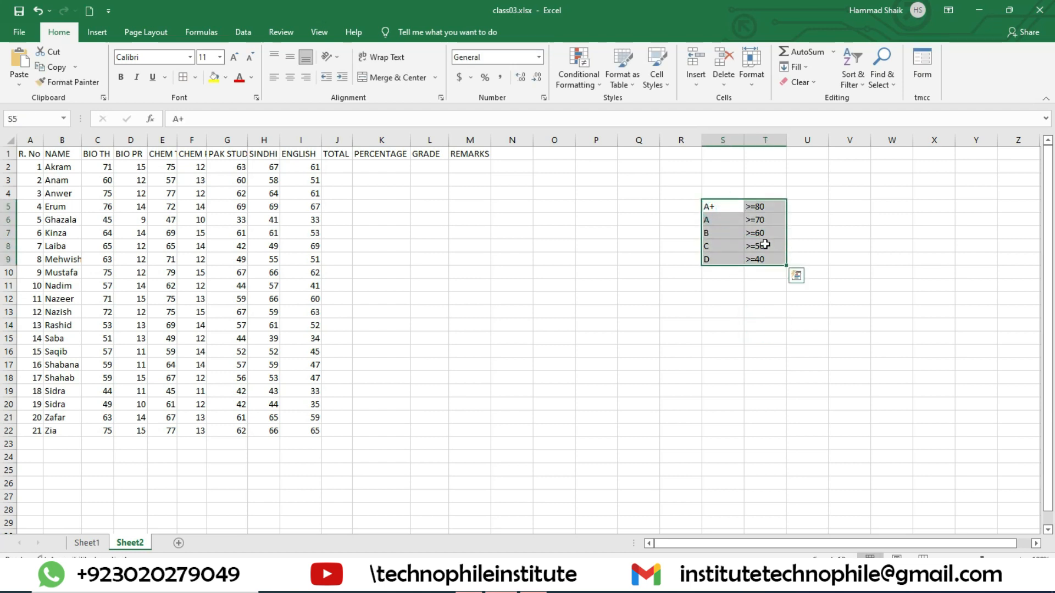
{"action": "left_click", "coordinate": [290, 57]}
{"action": "left_click", "coordinate": [290, 77]}
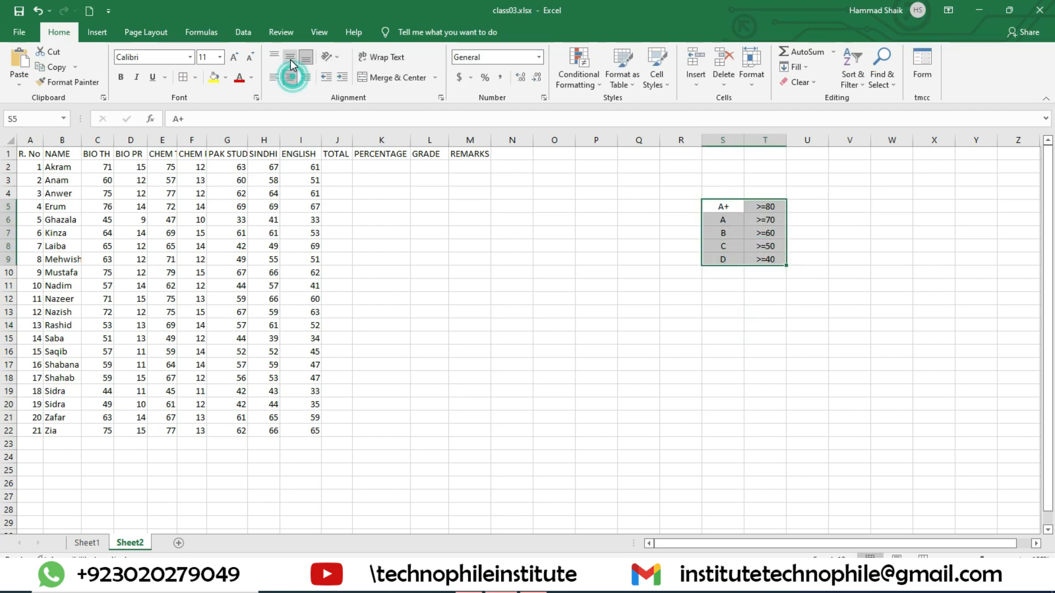
{"action": "left_click", "coordinate": [666, 306]}
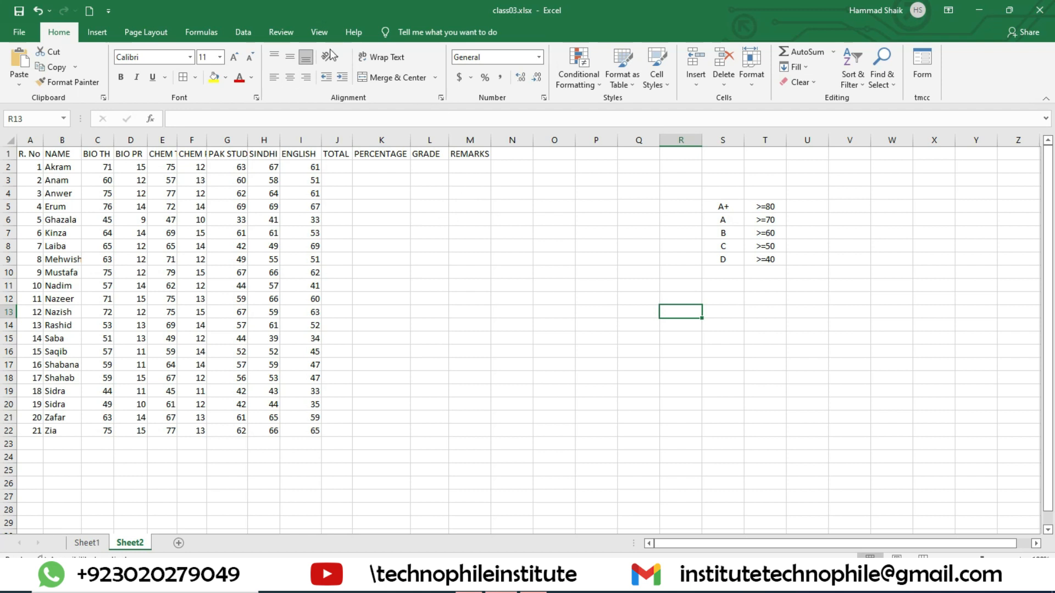
- Autofit the CHEM TH, CHEM PR, PAK STUDIES and SINDHI columns so their headings fit
{"action": "left_click", "coordinate": [31, 140]}
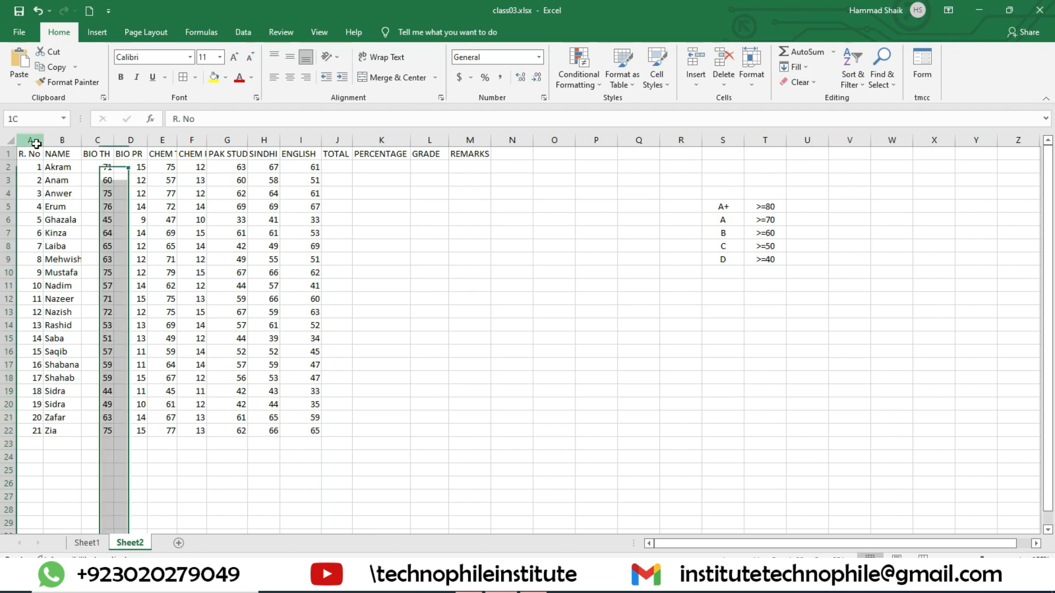
{"action": "left_click", "coordinate": [59, 139]}
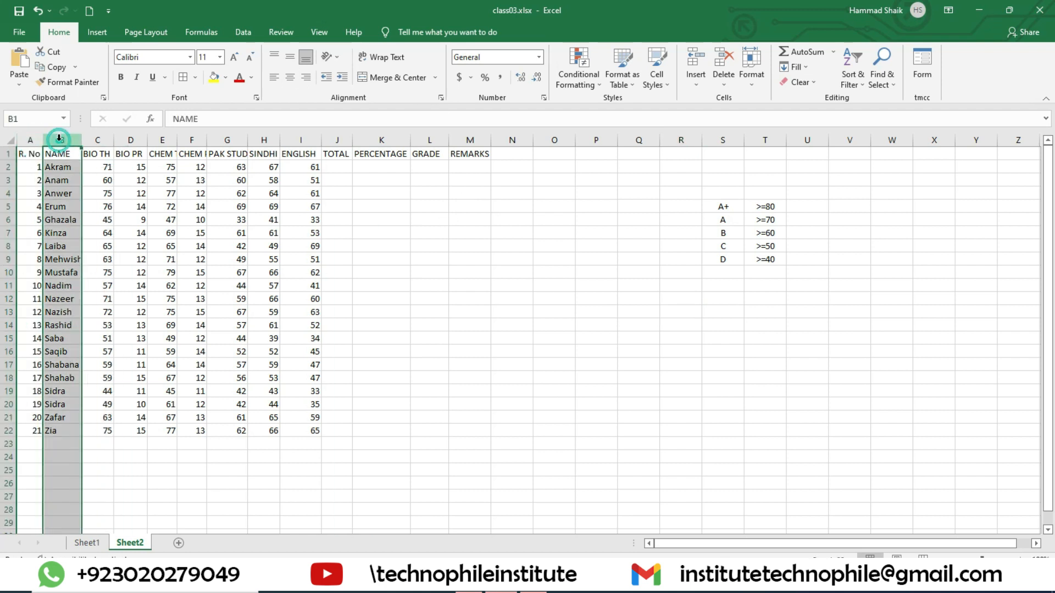
{"action": "left_click", "coordinate": [99, 139]}
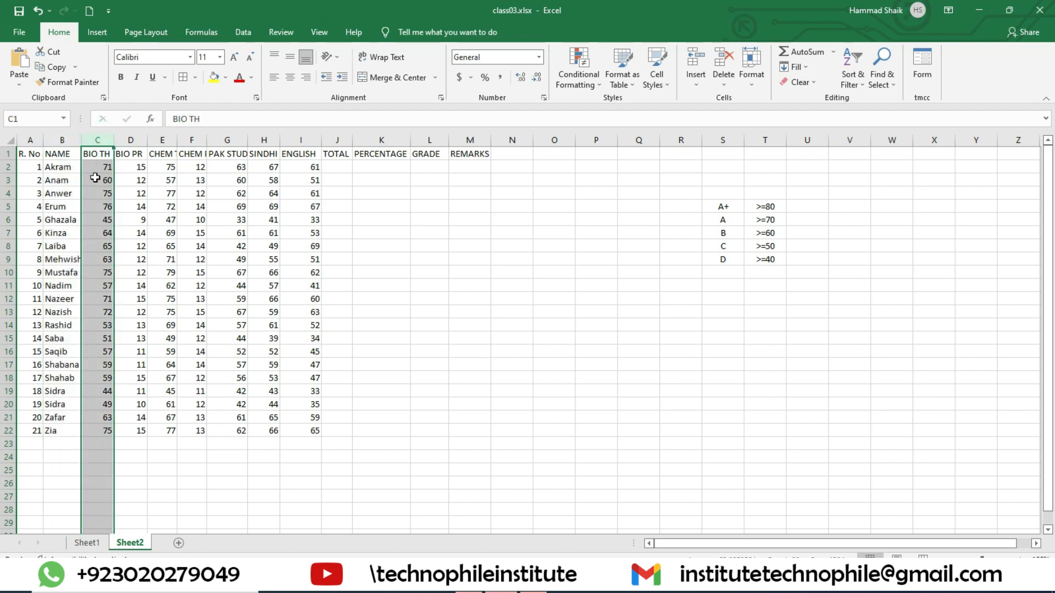
{"action": "left_click", "coordinate": [135, 139]}
{"action": "double_click", "coordinate": [179, 140]}
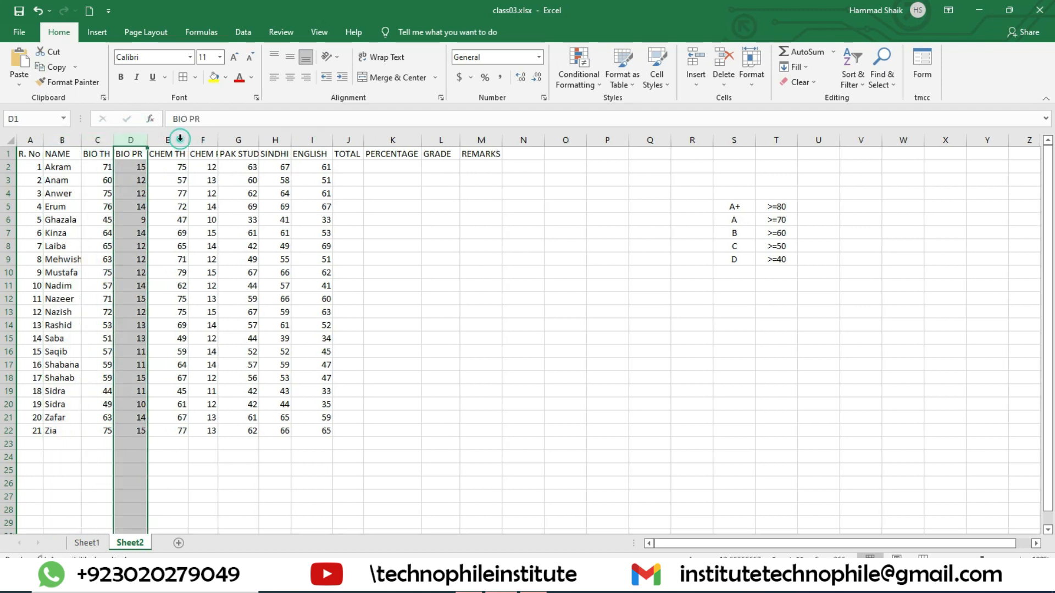
{"action": "double_click", "coordinate": [216, 137]}
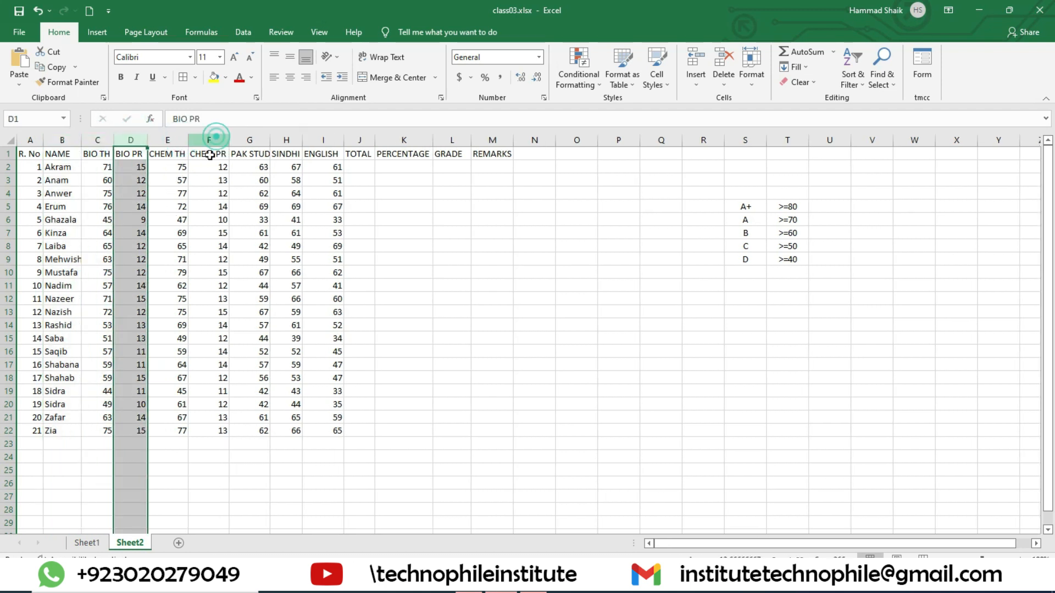
{"action": "double_click", "coordinate": [273, 135]}
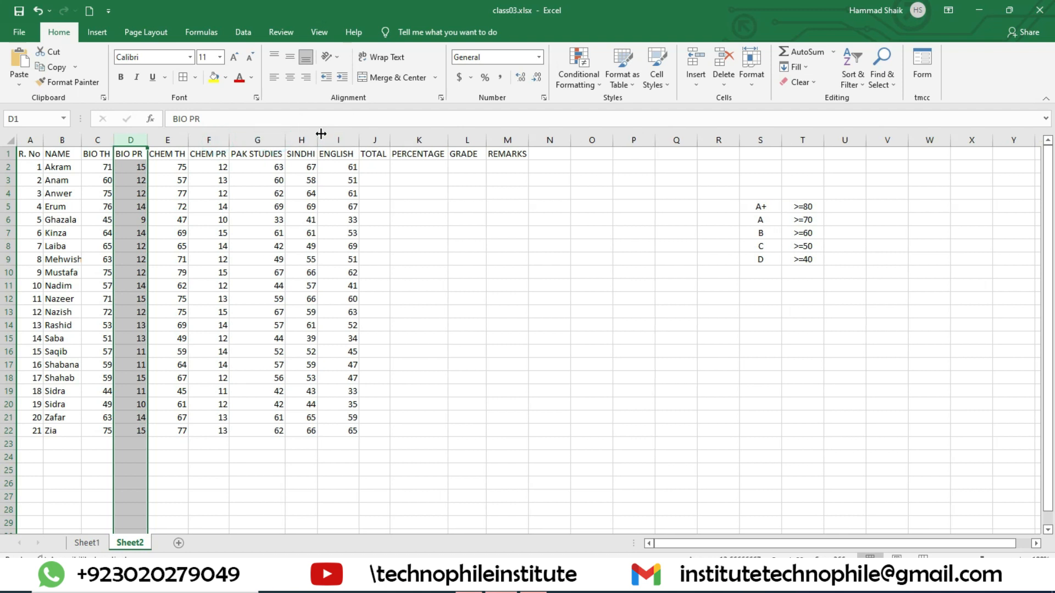
{"action": "double_click", "coordinate": [321, 134]}
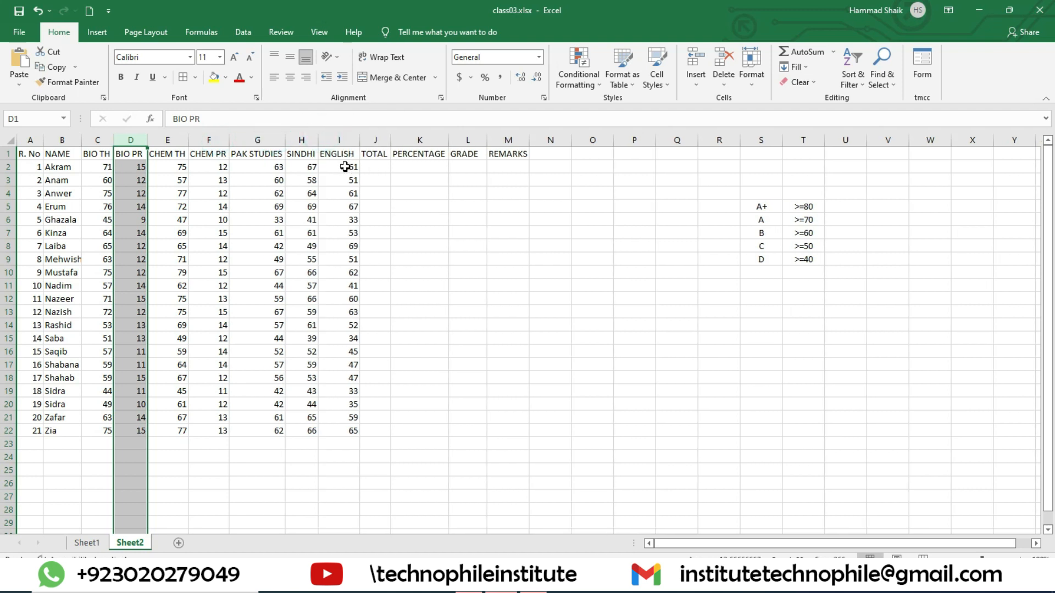
- Change the heading in J1 to Obtain Marks and autofit column J to it
{"action": "left_click_drag", "start_coordinate": [348, 168], "coordinate": [107, 433]}
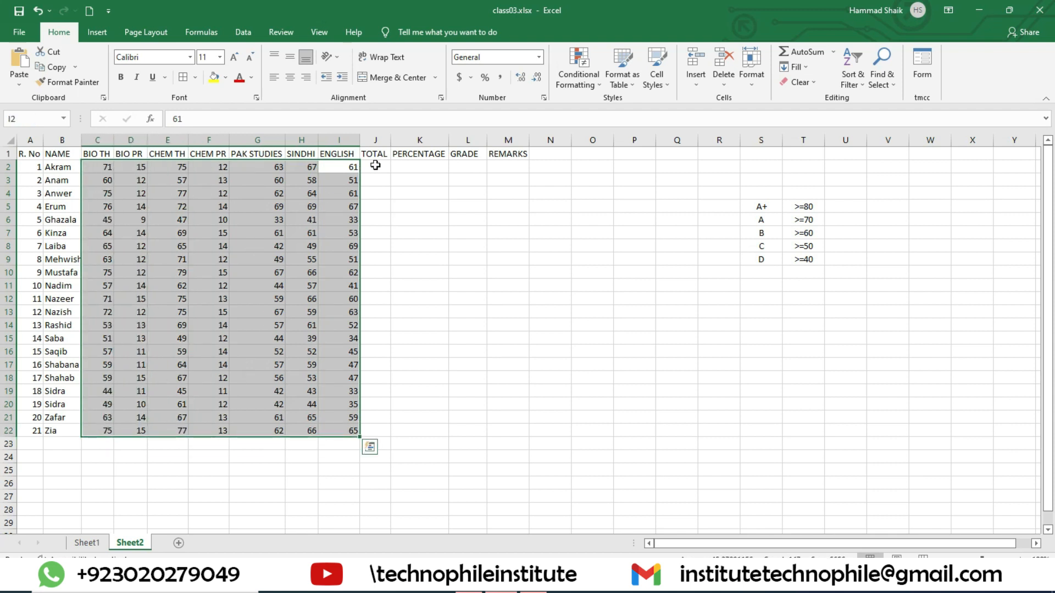
{"action": "left_click", "coordinate": [374, 167]}
{"action": "left_click_drag", "start_coordinate": [393, 139], "coordinate": [415, 139]}
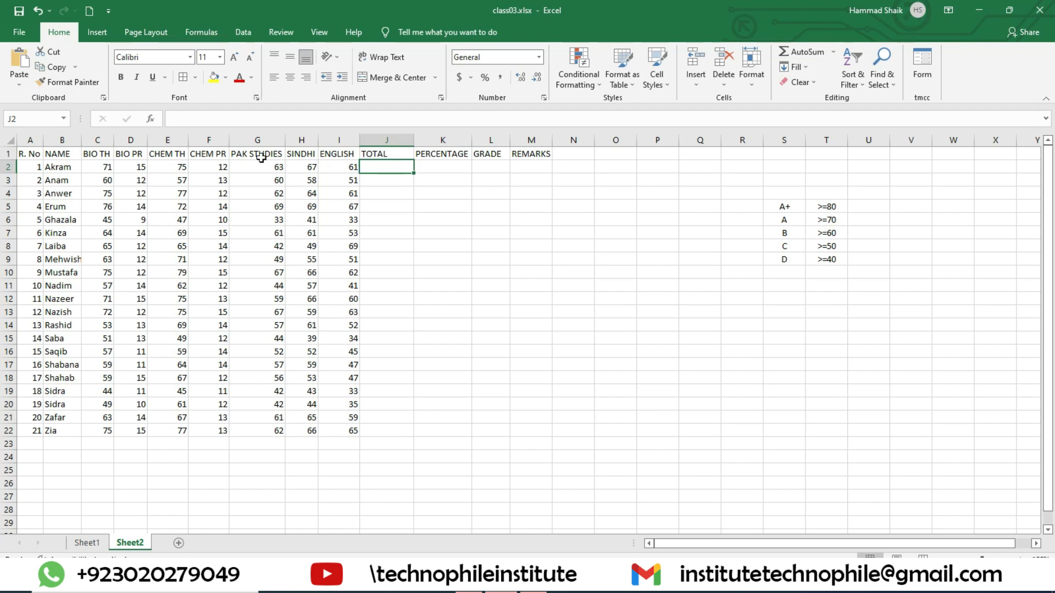
{"action": "left_click", "coordinate": [394, 153]}
{"action": "double_click", "coordinate": [395, 152]}
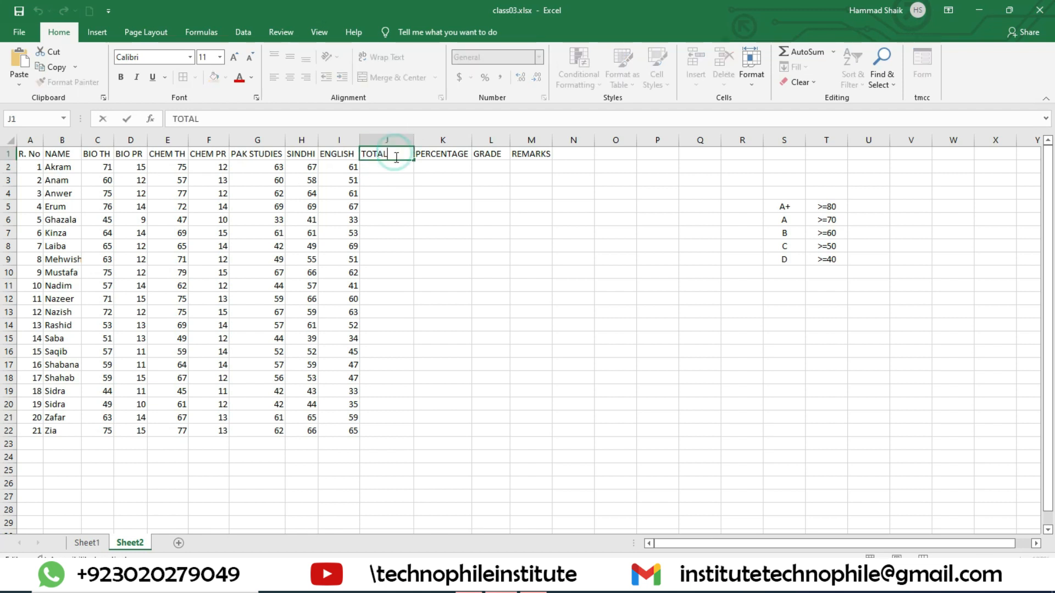
{"action": "double_click", "coordinate": [394, 153]}
{"action": "type", "text": "Obtain"}
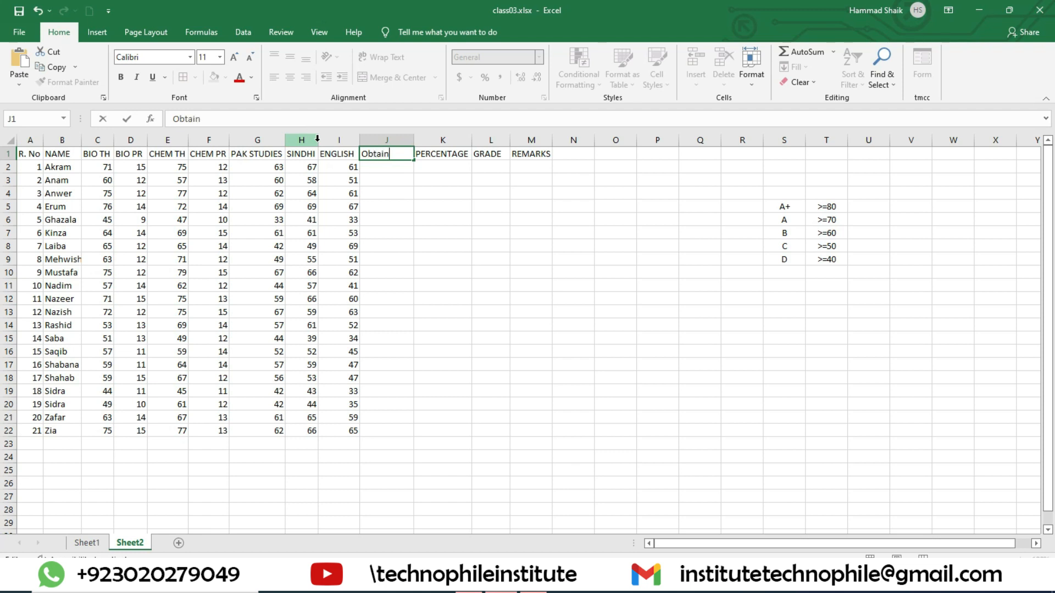
{"action": "type", "text": " Marks"}
{"action": "key", "text": "Return"}
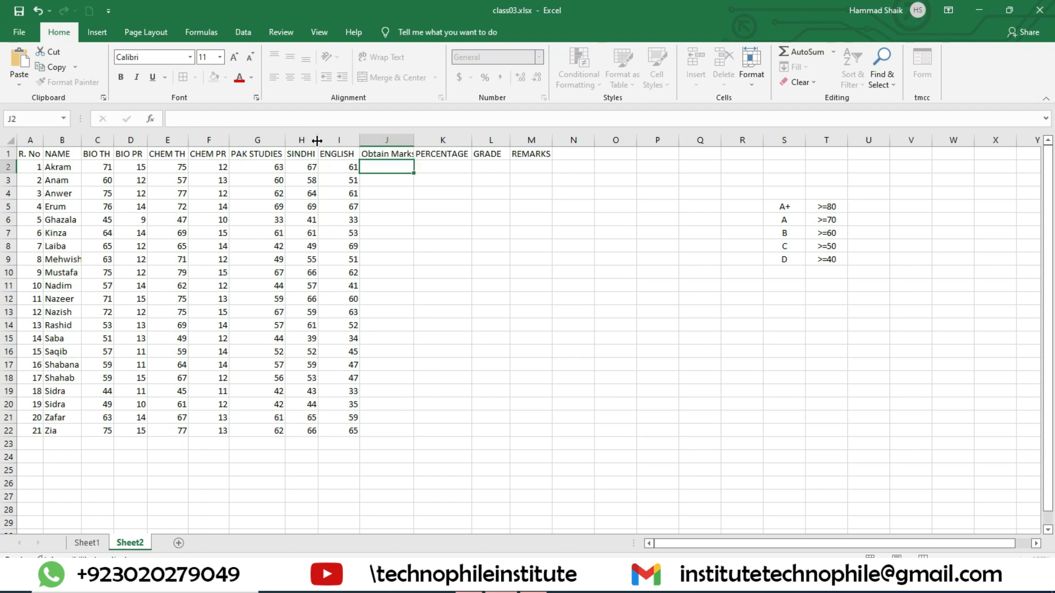
{"action": "double_click", "coordinate": [419, 140]}
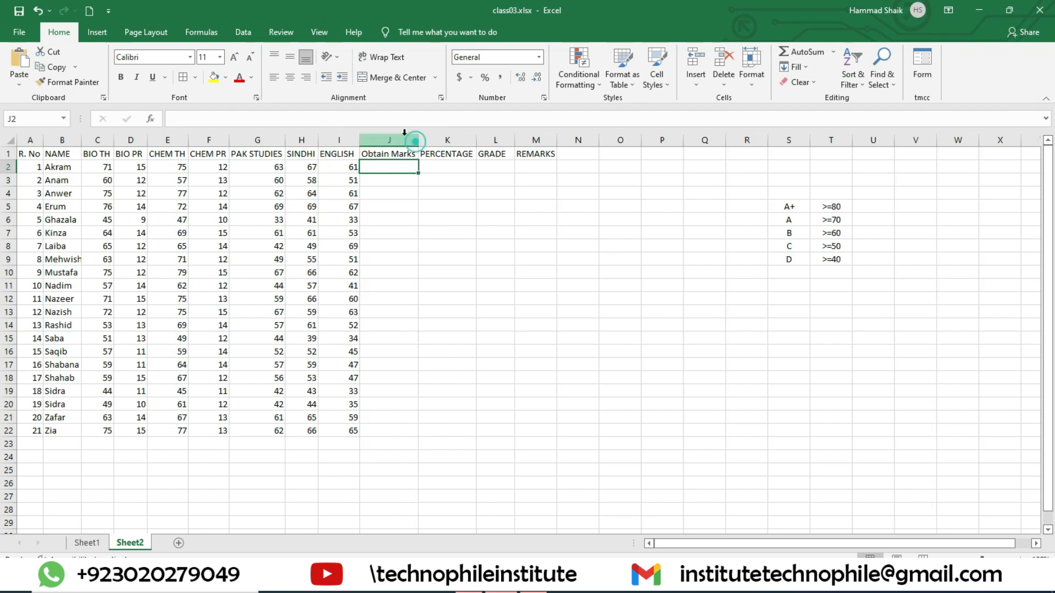
- Total the first student's marks in J2 with =SUM(C2:I2) and fill the formula down to J22
{"action": "left_click", "coordinate": [99, 170]}
{"action": "left_click_drag", "start_coordinate": [122, 170], "coordinate": [337, 171]}
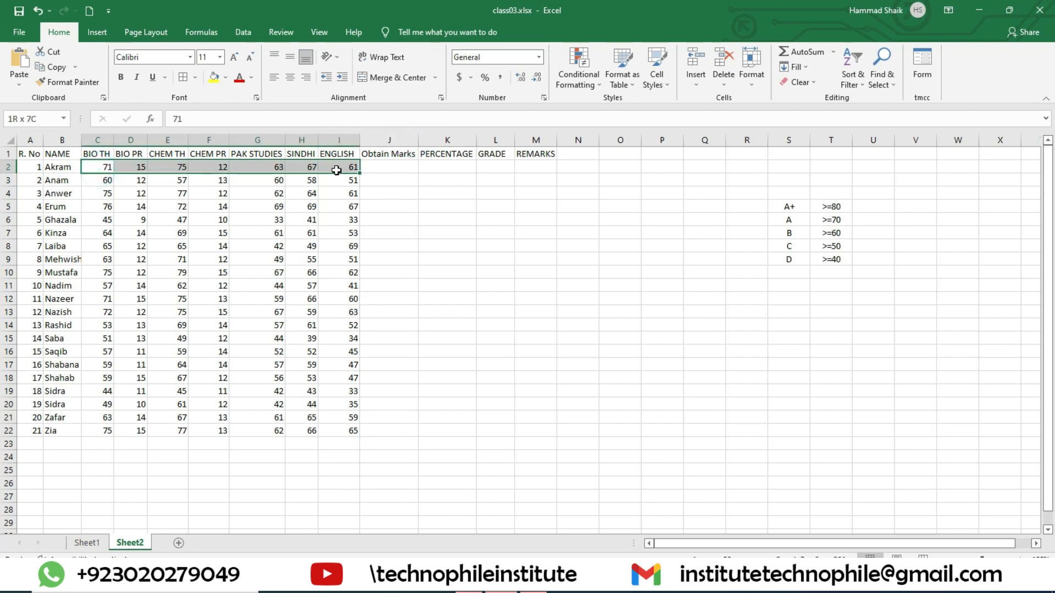
{"action": "left_click_drag", "start_coordinate": [96, 167], "coordinate": [336, 166]}
{"action": "left_click", "coordinate": [384, 166]}
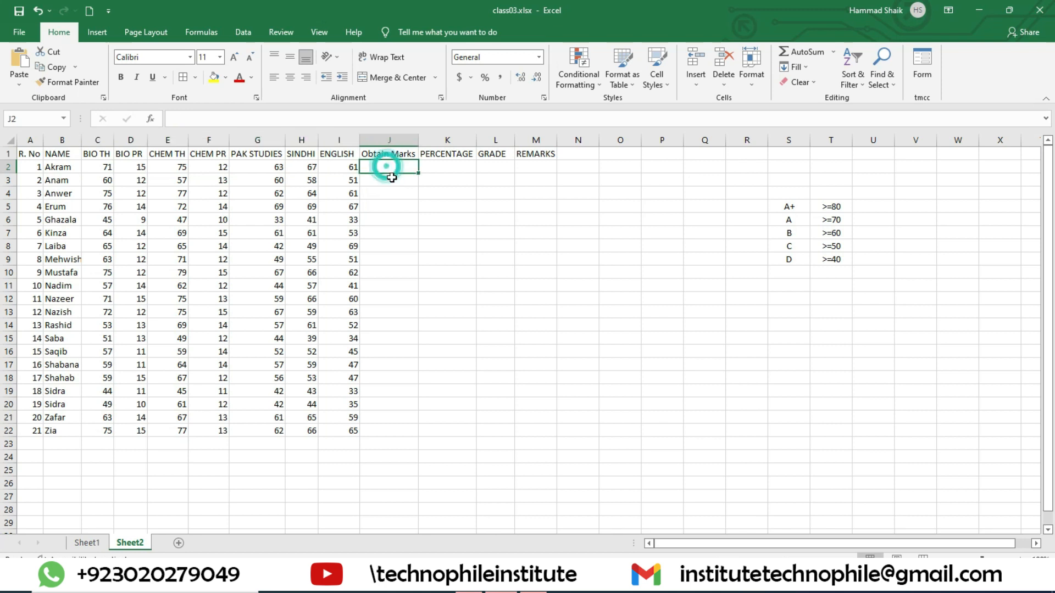
{"action": "type", "text": "=sum"}
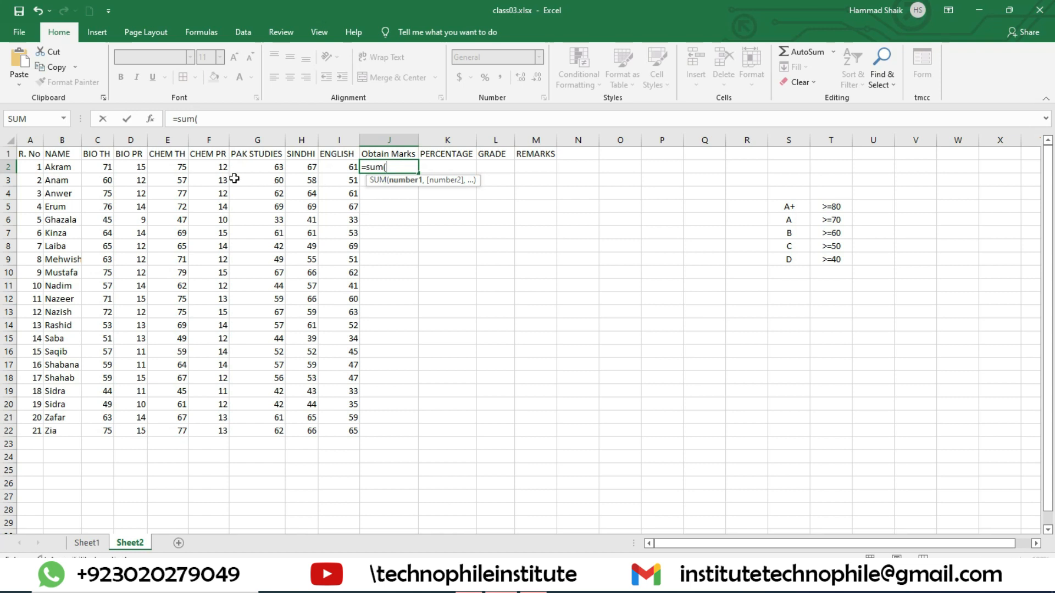
{"action": "type", "text": "("}
{"action": "left_click_drag", "start_coordinate": [101, 170], "coordinate": [355, 168]}
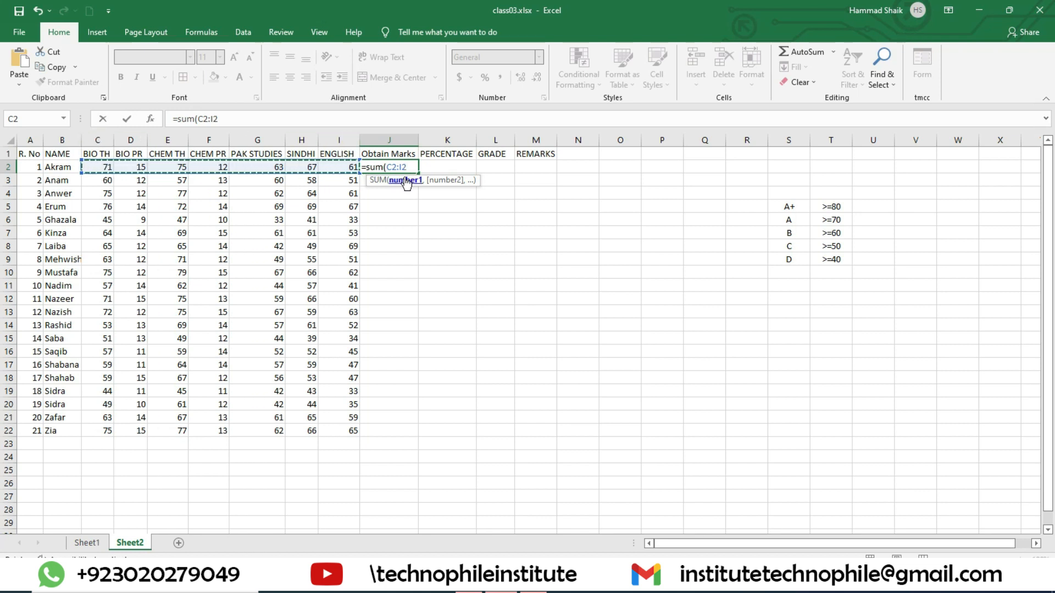
{"action": "type", "text": ")"}
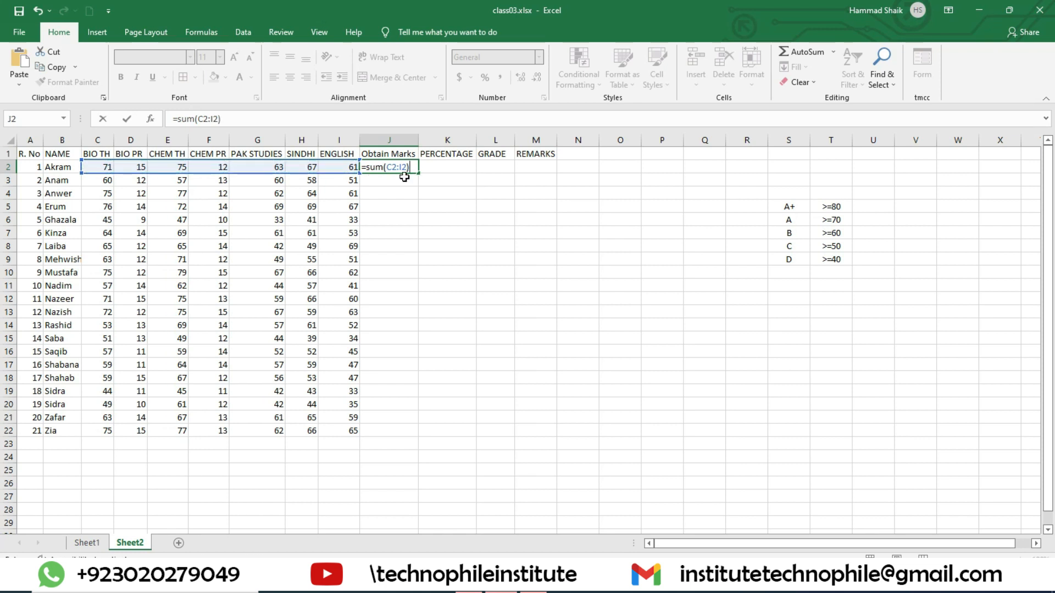
{"action": "key", "text": "Return"}
{"action": "left_click", "coordinate": [404, 169]}
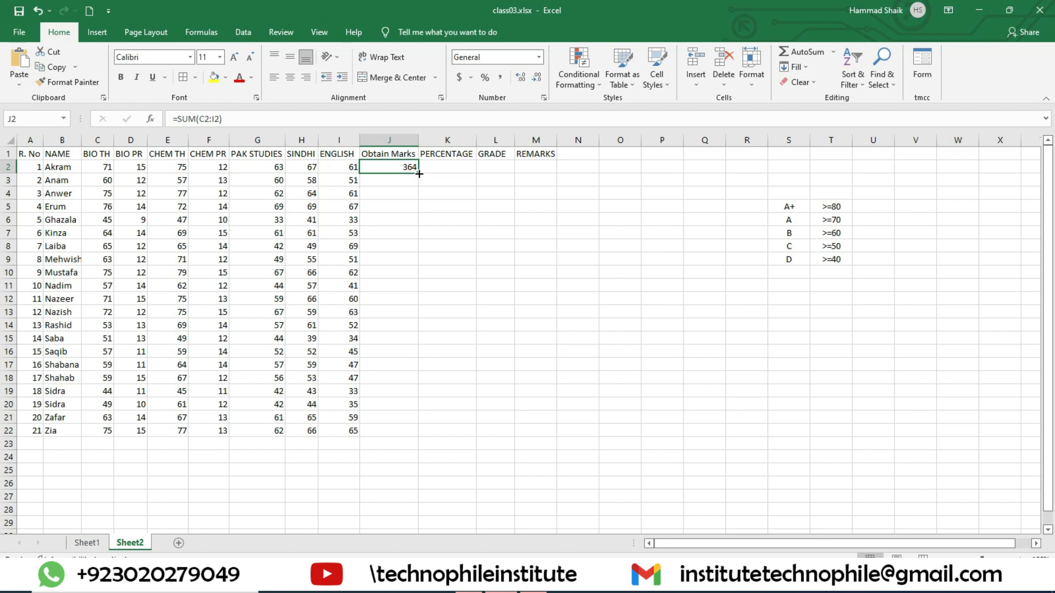
{"action": "double_click", "coordinate": [419, 173]}
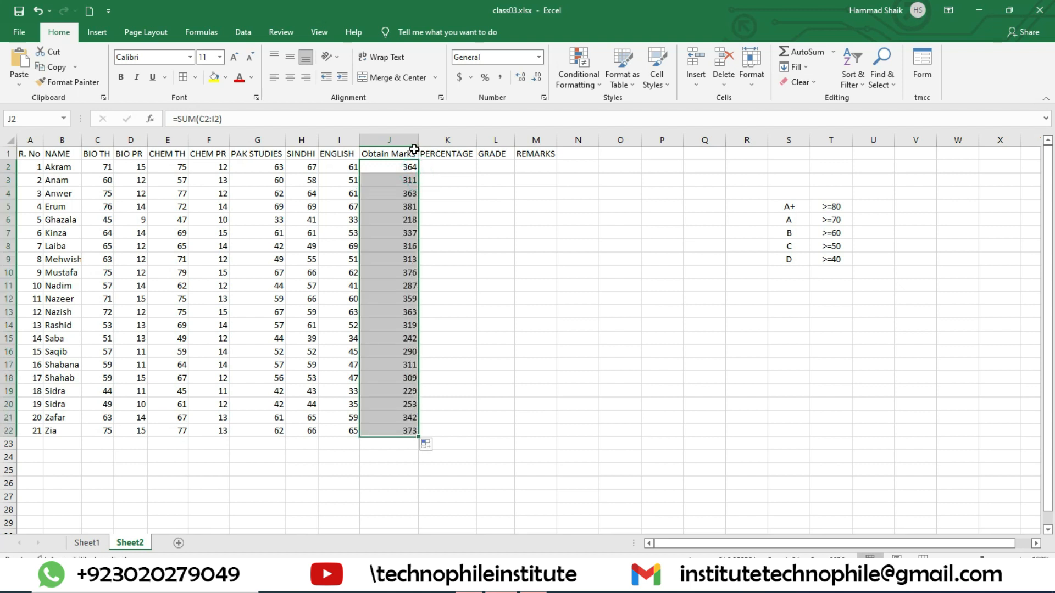
- Clear the totals from J2:J22 in the Obtain Marks column
{"action": "left_click", "coordinate": [412, 168]}
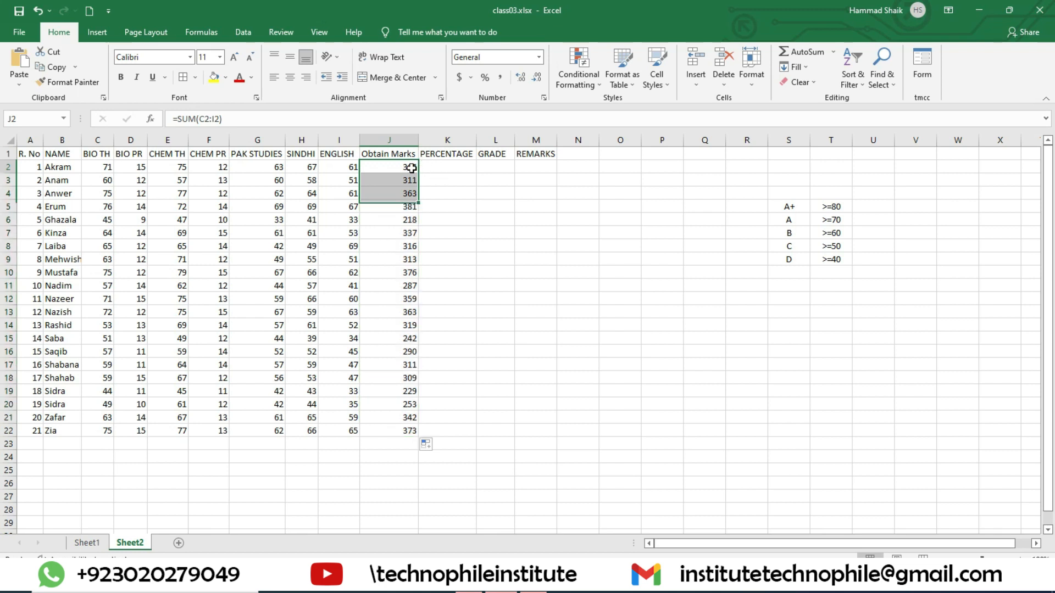
{"action": "left_click", "coordinate": [403, 426], "text": "shift"}
{"action": "key", "text": "Delete"}
{"action": "key", "text": "Up"}
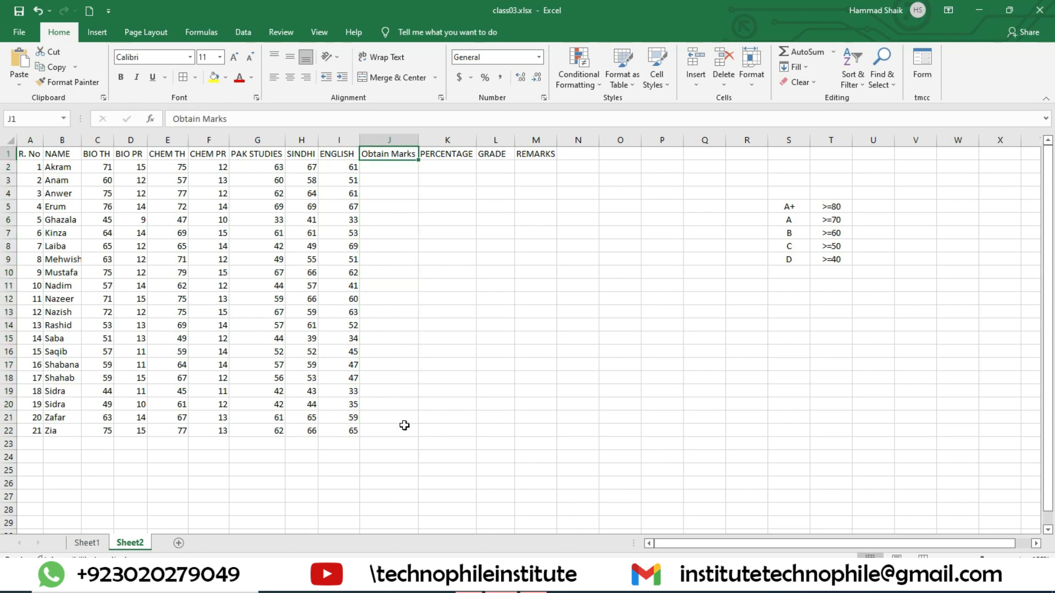
- Re-enter =SUM(C2:I2) in J2 and copy it down the Obtain Marks column to J22
{"action": "key", "text": "Down"}
{"action": "type", "text": "="}
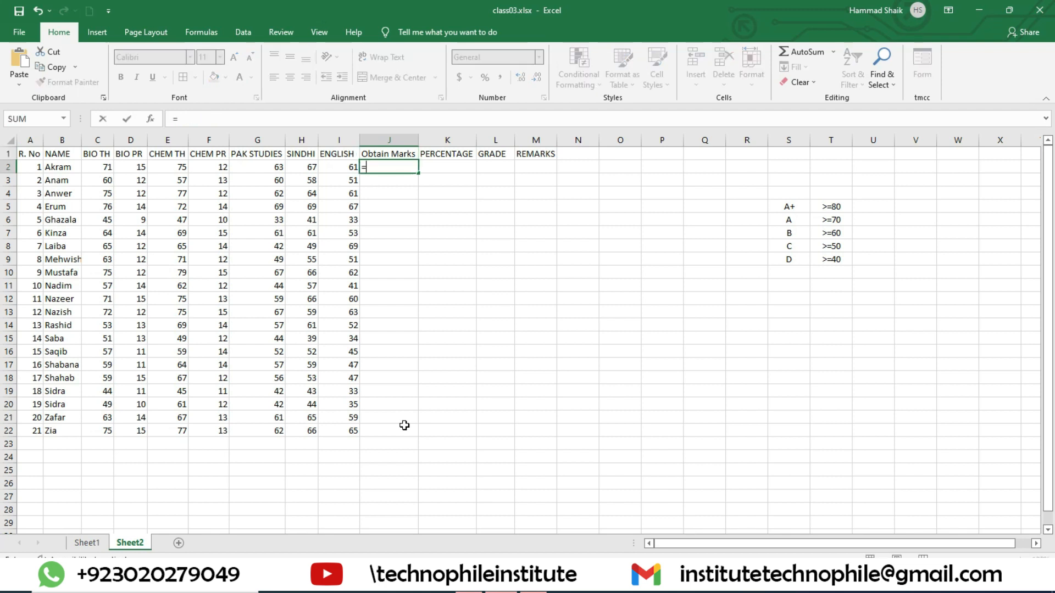
{"action": "type", "text": "sum("}
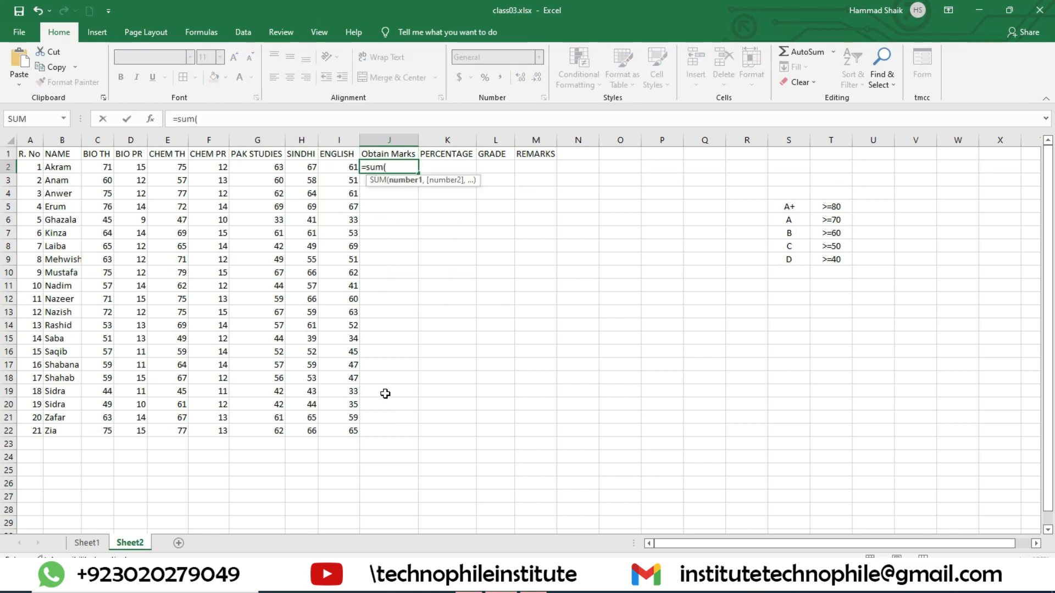
{"action": "left_click_drag", "start_coordinate": [101, 170], "coordinate": [339, 168]}
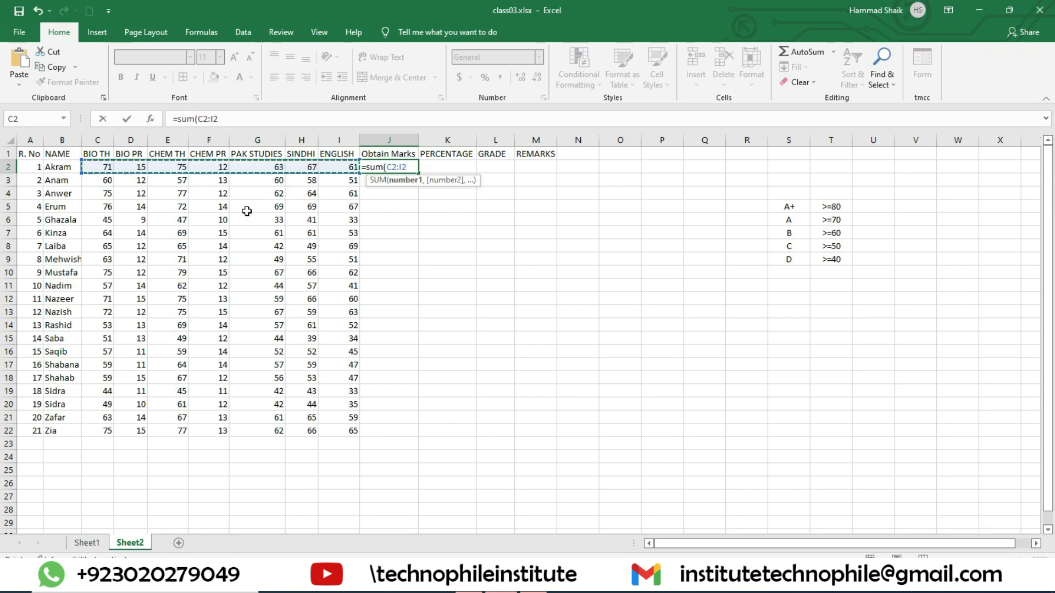
{"action": "type", "text": ")"}
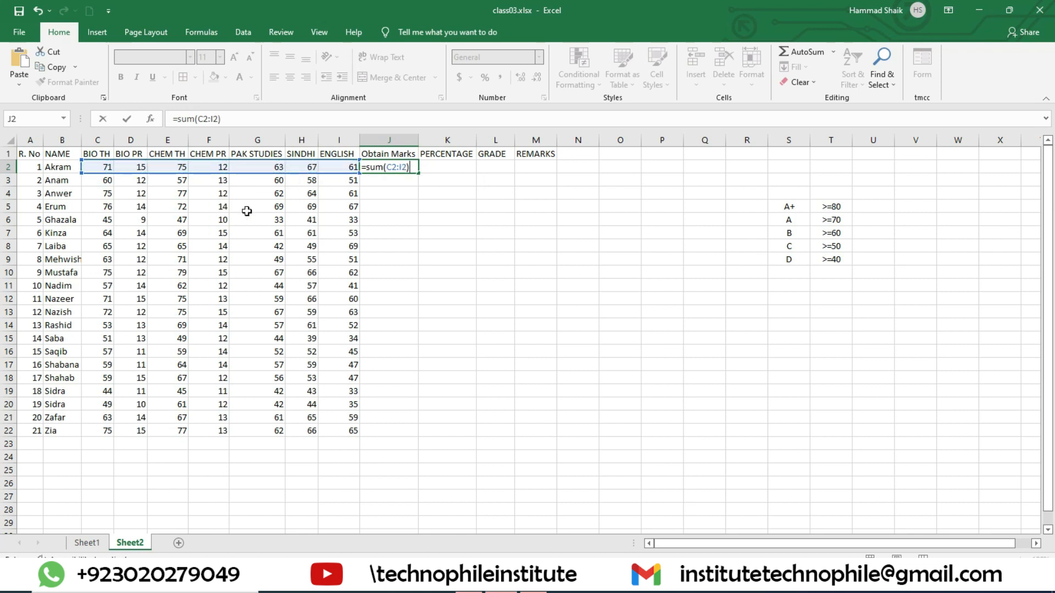
{"action": "key", "text": "Return"}
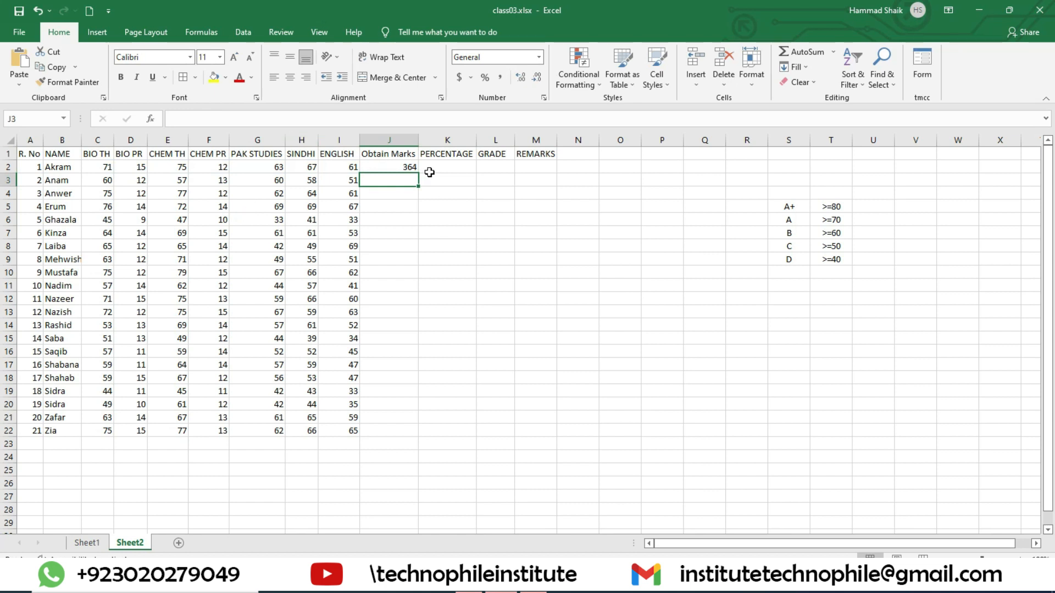
{"action": "left_click", "coordinate": [405, 166]}
{"action": "double_click", "coordinate": [420, 174]}
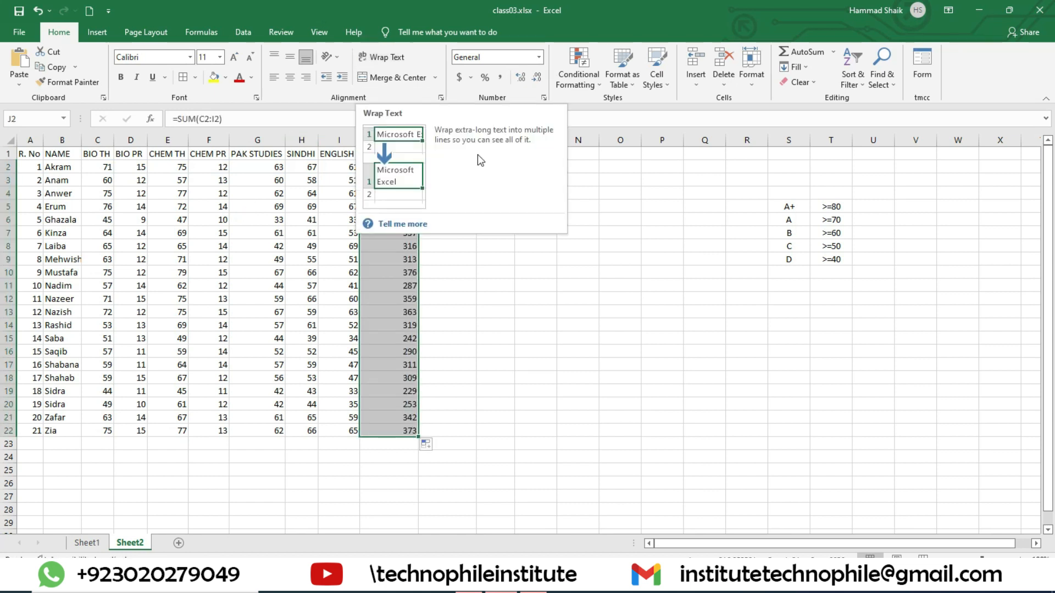
- Examine the subject headings in C1:I1 and the Obtain Marks column to work out the maximum total for the percentage
{"action": "left_click", "coordinate": [492, 268]}
{"action": "left_click", "coordinate": [456, 175]}
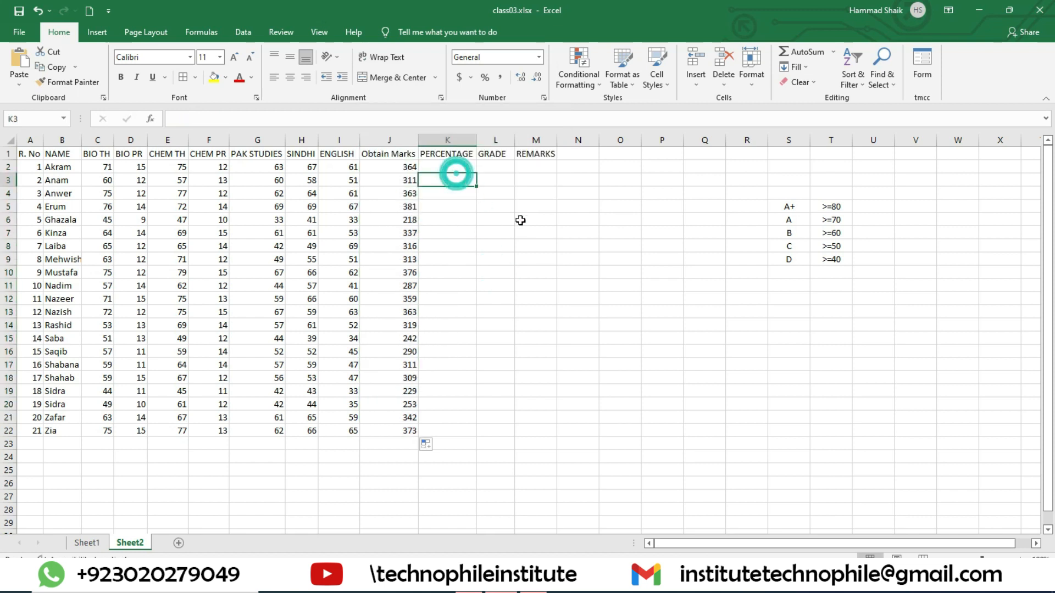
{"action": "left_click", "coordinate": [461, 166]}
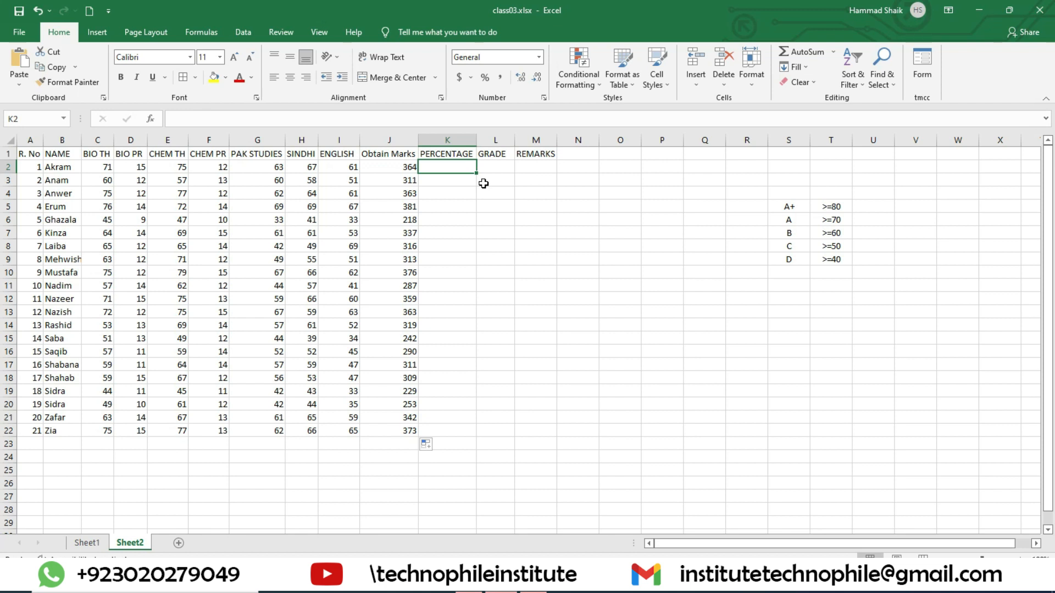
{"action": "left_click", "coordinate": [404, 138]}
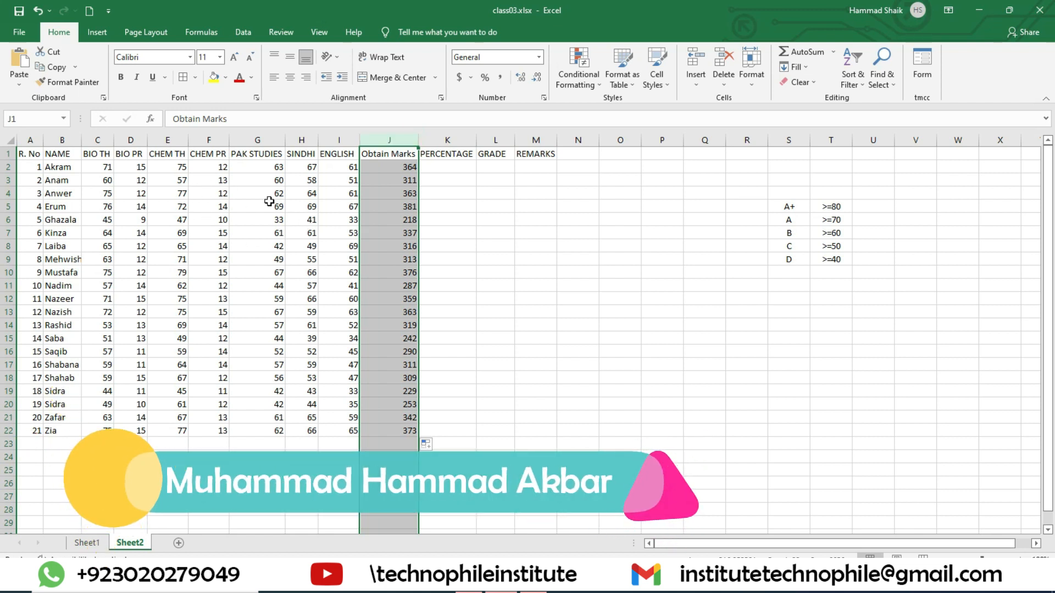
{"action": "left_click", "coordinate": [92, 153]}
{"action": "left_click_drag", "start_coordinate": [93, 153], "coordinate": [210, 152]}
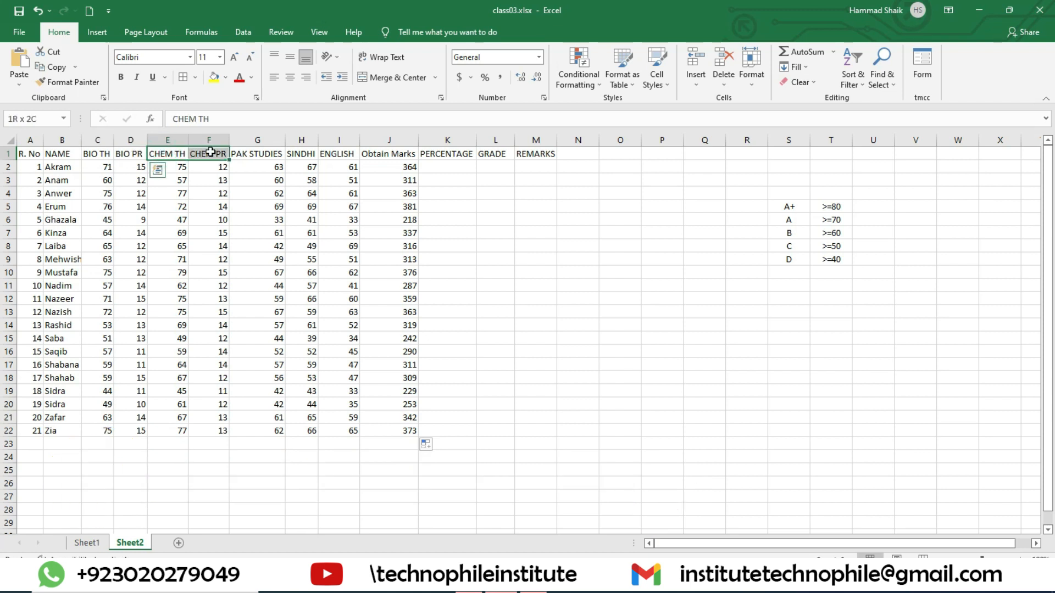
{"action": "left_click_drag", "start_coordinate": [211, 152], "coordinate": [211, 152]}
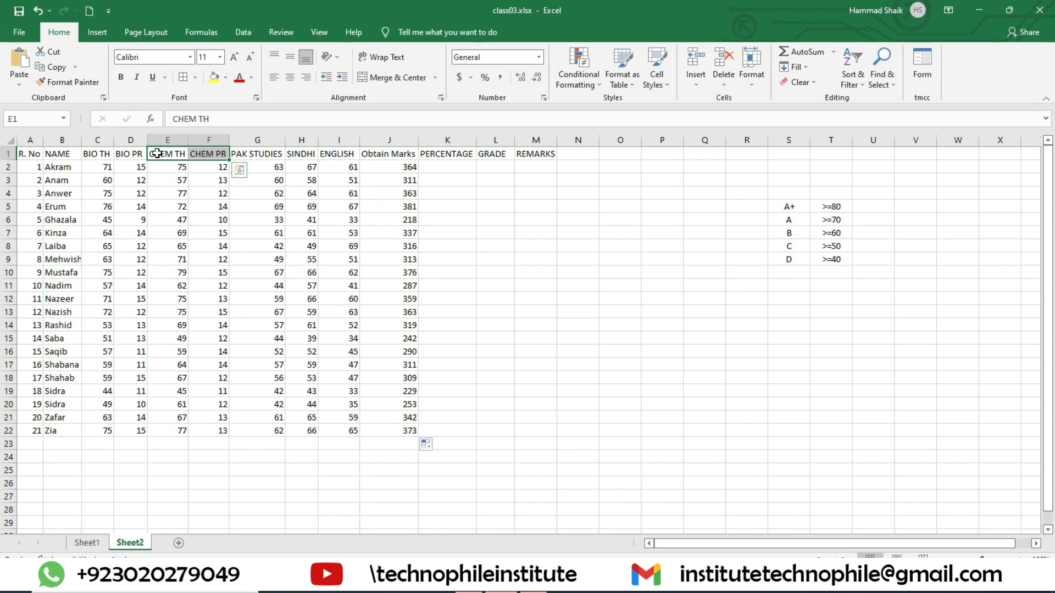
{"action": "left_click", "coordinate": [269, 155]}
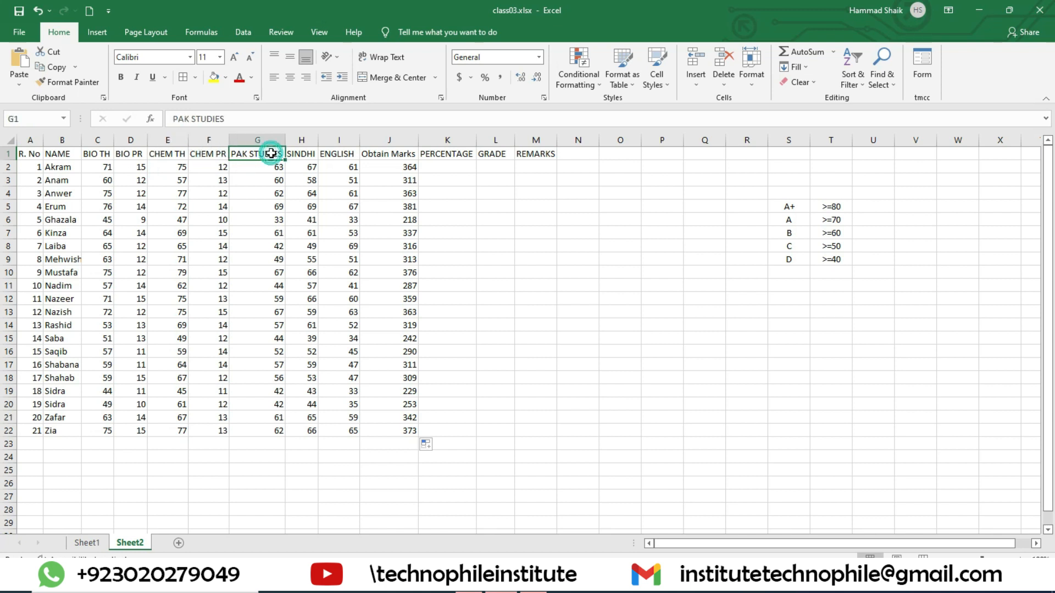
{"action": "left_click", "coordinate": [299, 153]}
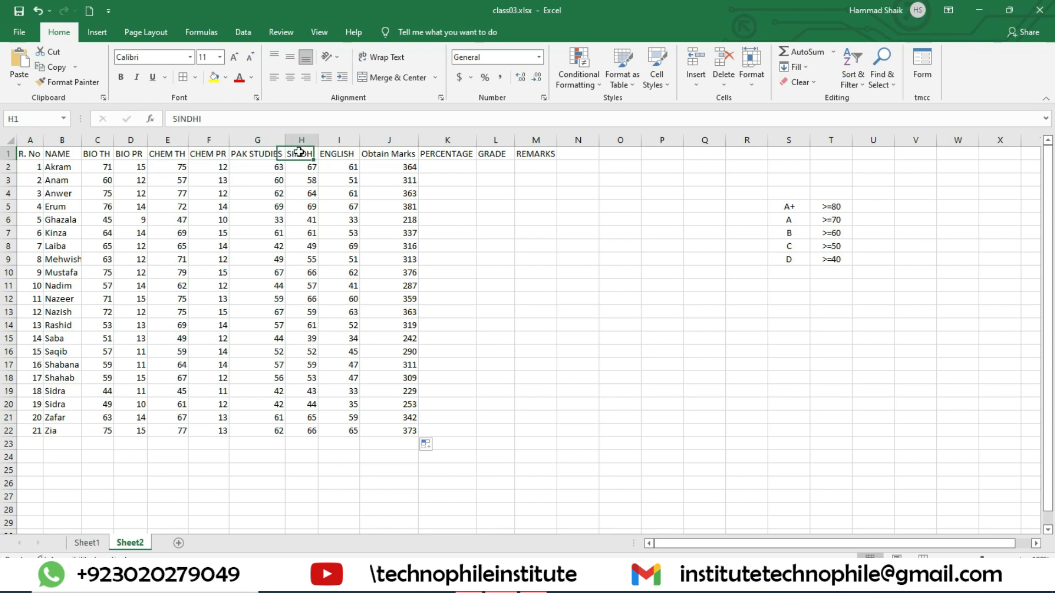
{"action": "left_click", "coordinate": [339, 155]}
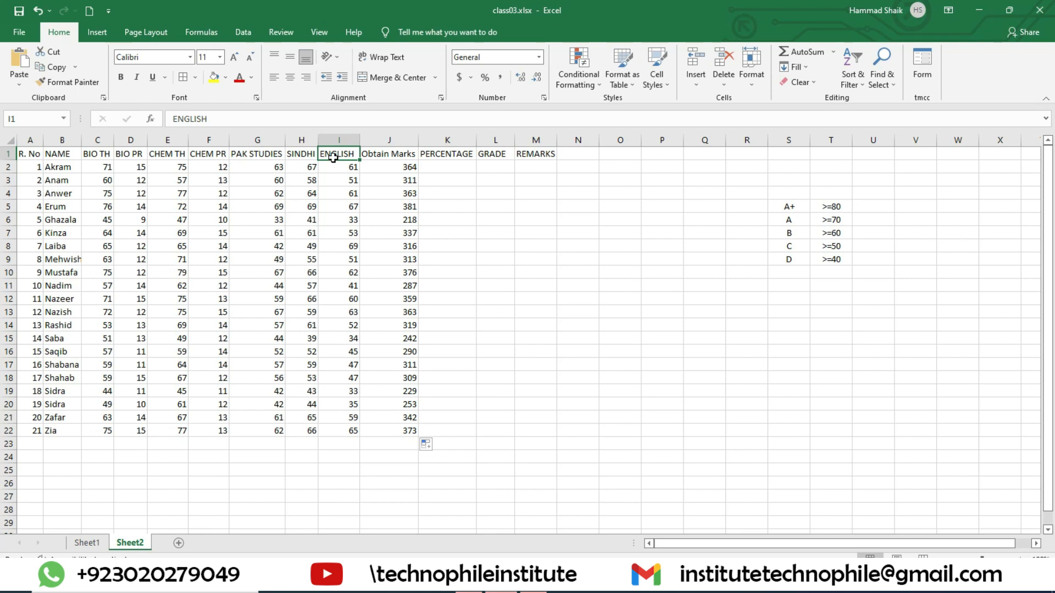
{"action": "left_click", "coordinate": [262, 158]}
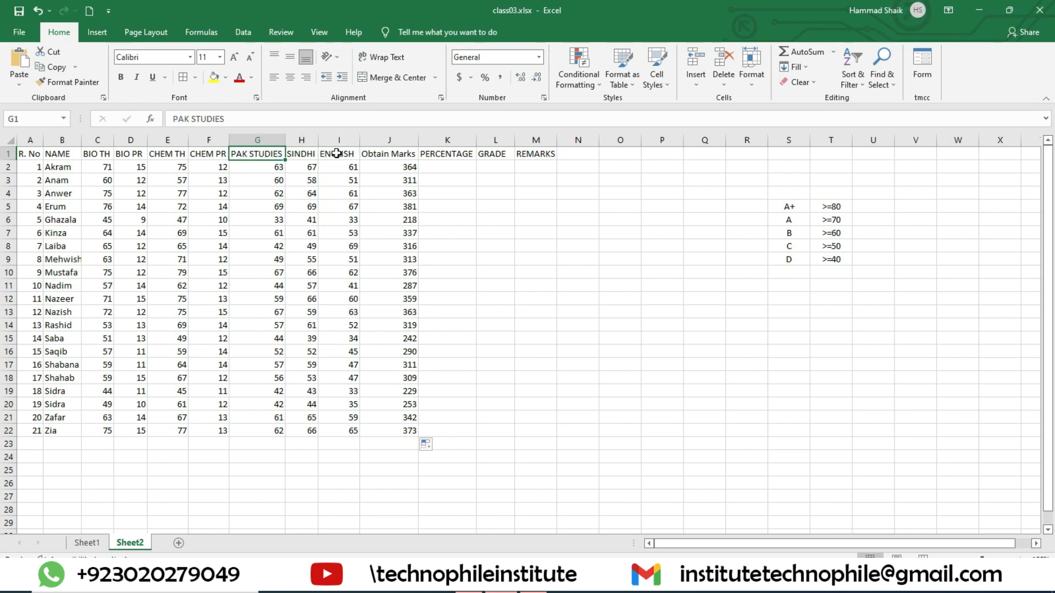
{"action": "left_click_drag", "start_coordinate": [340, 154], "coordinate": [104, 147]}
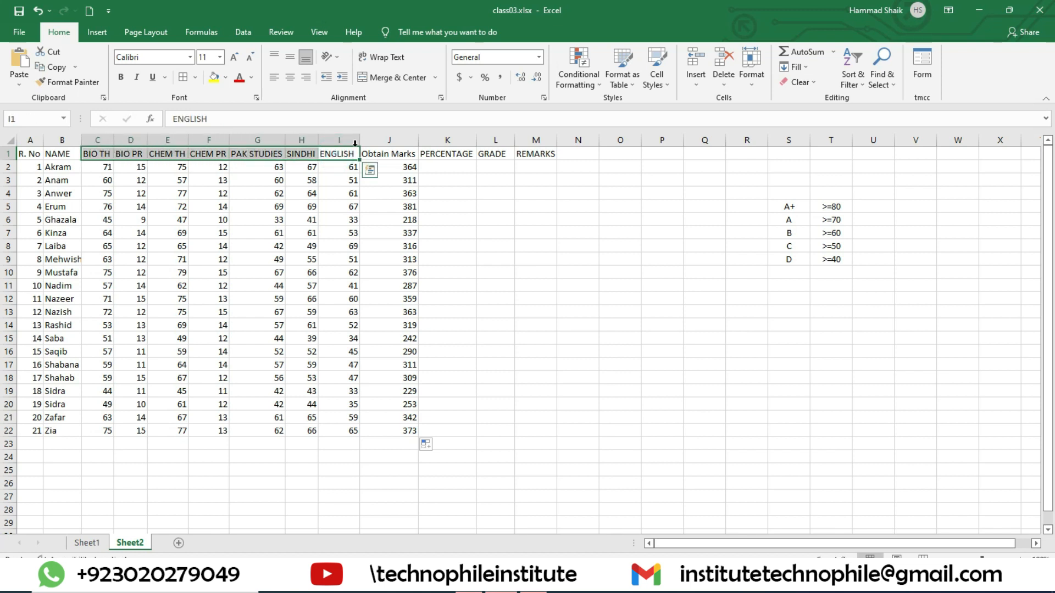
{"action": "left_click", "coordinate": [405, 168]}
{"action": "left_click", "coordinate": [405, 167]}
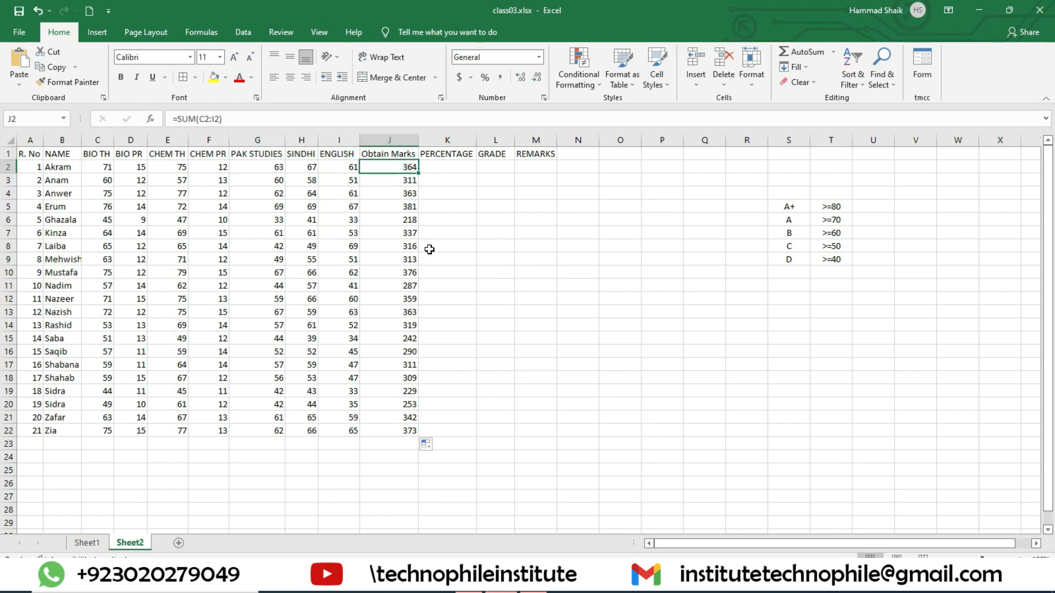
- Calculate the first student's percentage in K2 with =(J2/425)*100 and fill the formula down to K22
{"action": "left_click", "coordinate": [448, 169]}
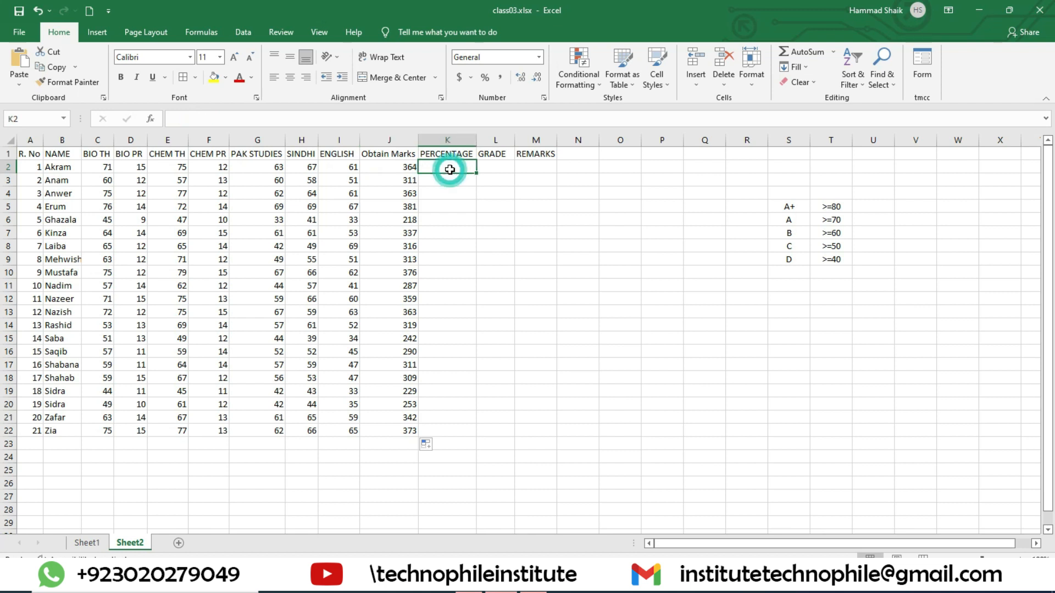
{"action": "type", "text": "=("}
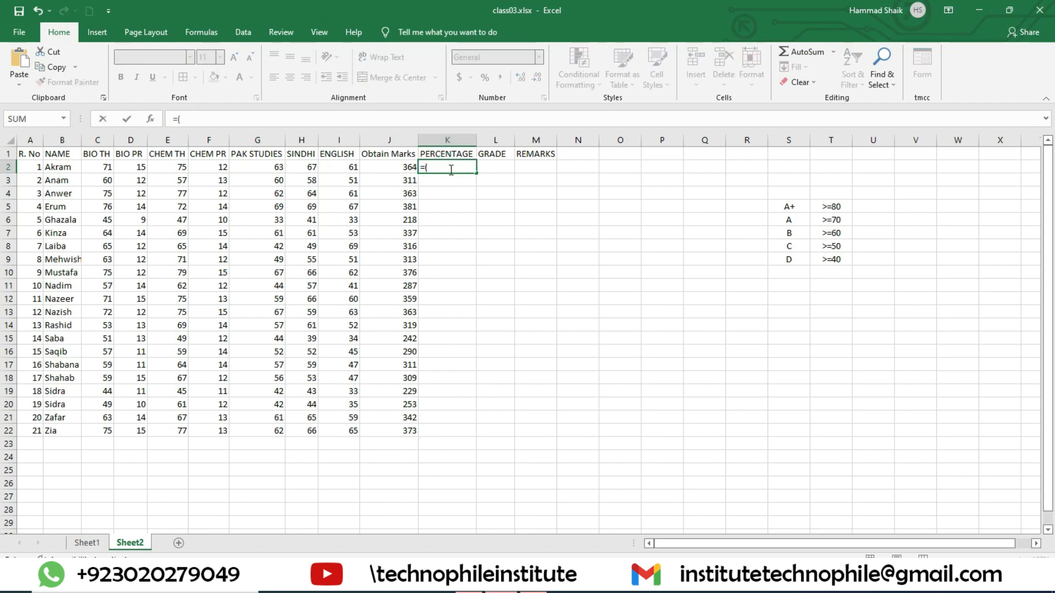
{"action": "left_click", "coordinate": [403, 167]}
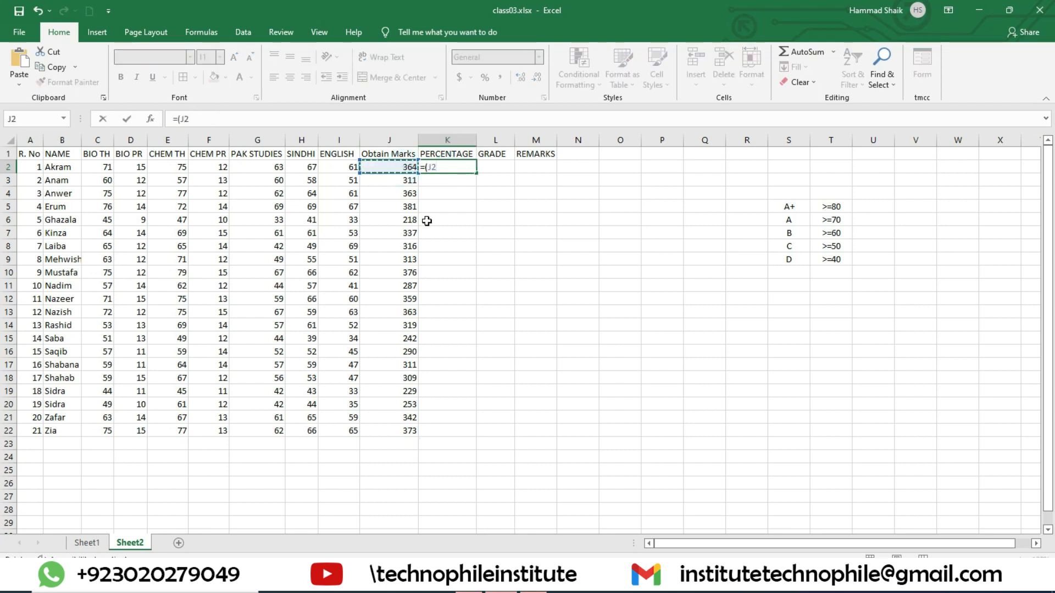
{"action": "type", "text": "/425*100"}
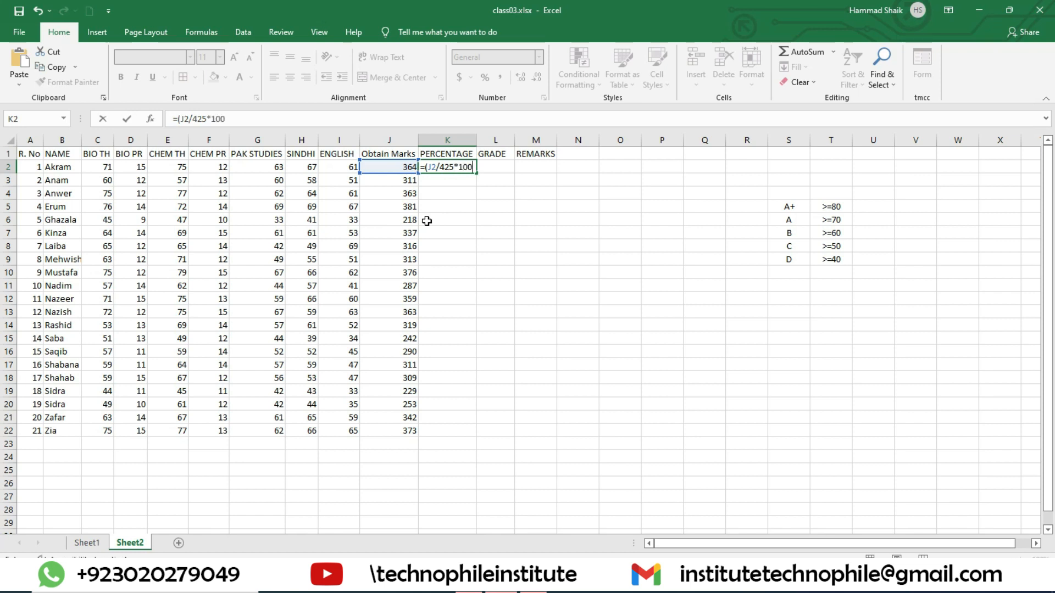
{"action": "key", "text": "BackSpace"}
{"action": "key", "text": "BackSpace"}
{"action": "key", "text": "BackSpace"}
{"action": "key", "text": "BackSpace"}
{"action": "type", "text": ")*100"}
{"action": "key", "text": "Return"}
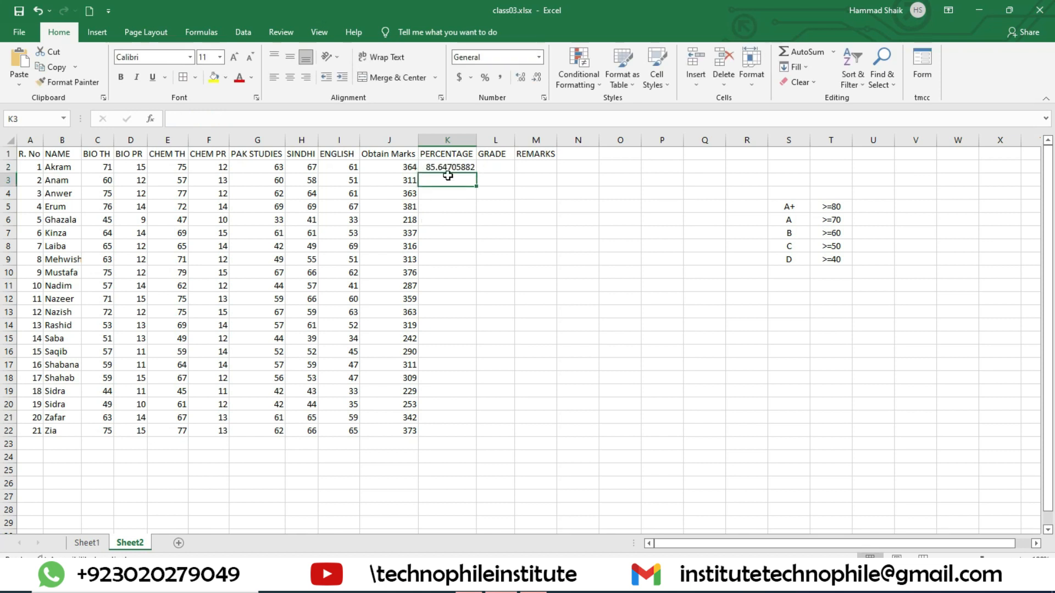
{"action": "left_click", "coordinate": [451, 168]}
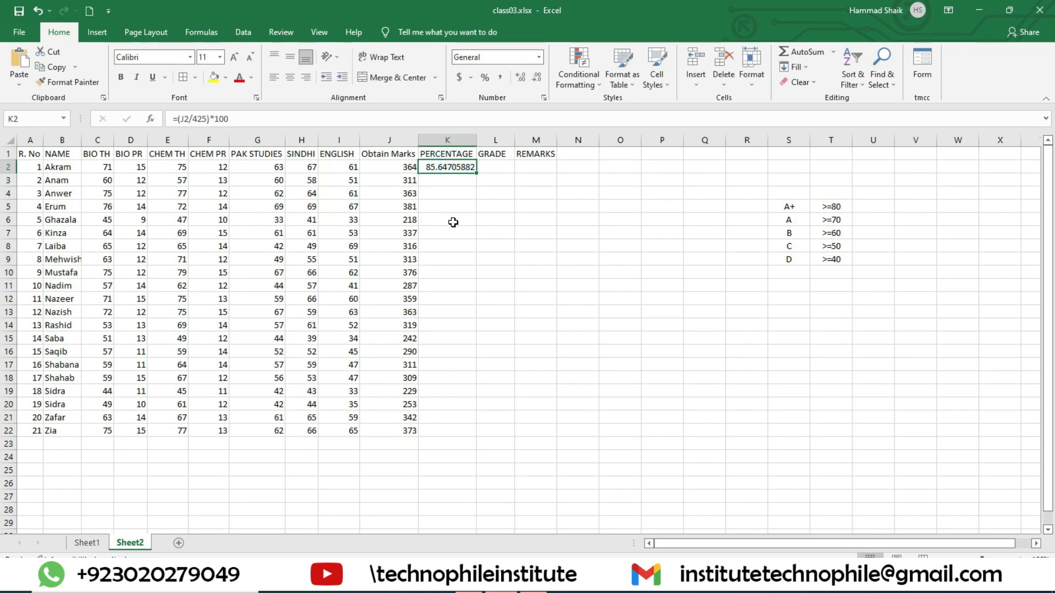
{"action": "double_click", "coordinate": [477, 174]}
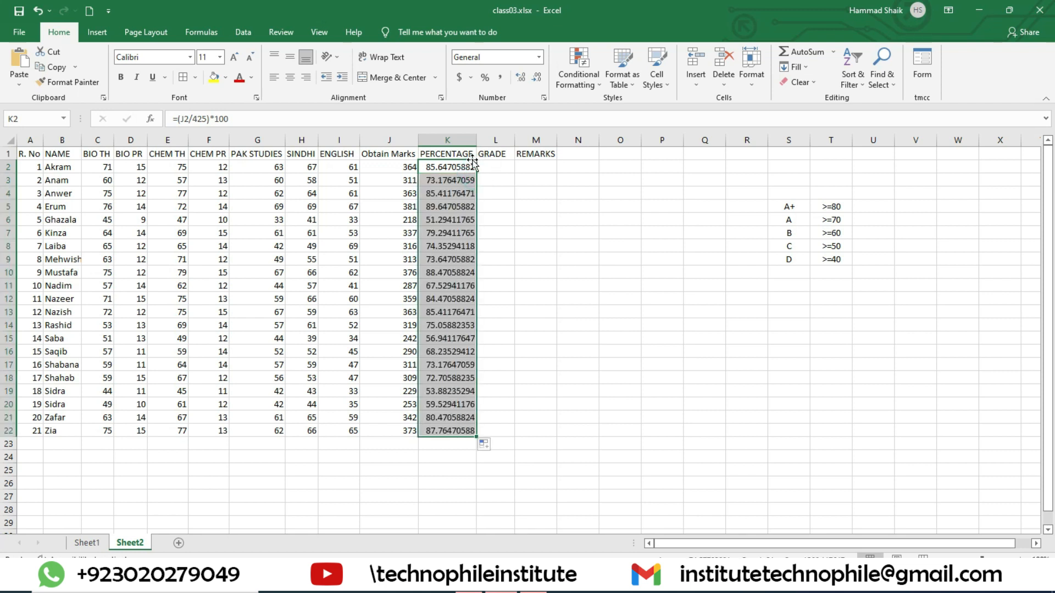
- Clear the percentages from K2:K22 and return to K2
{"action": "key", "text": "Delete"}
{"action": "key", "text": "Up"}
{"action": "key", "text": "Down"}
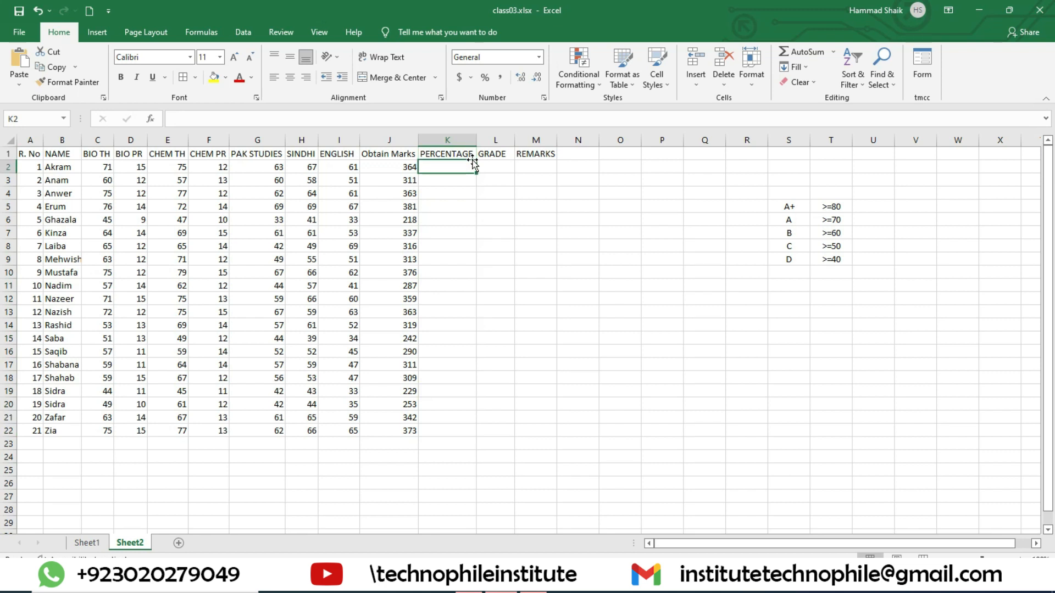
- Enter =(J2/425*100) in K2 and copy it down the PERCENTAGE column to K22
{"action": "type", "text": "=("}
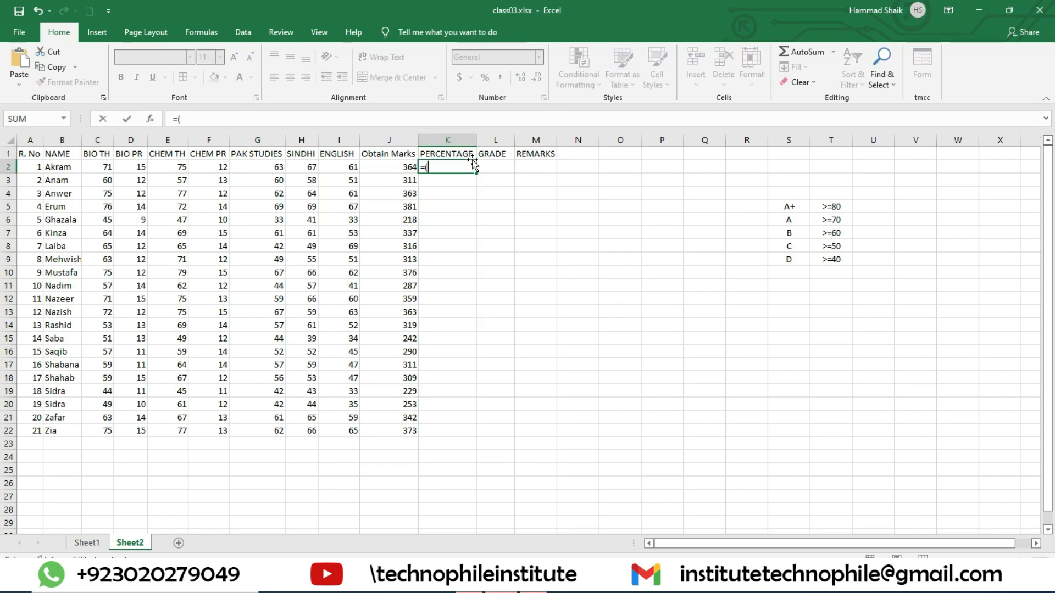
{"action": "left_click", "coordinate": [402, 168]}
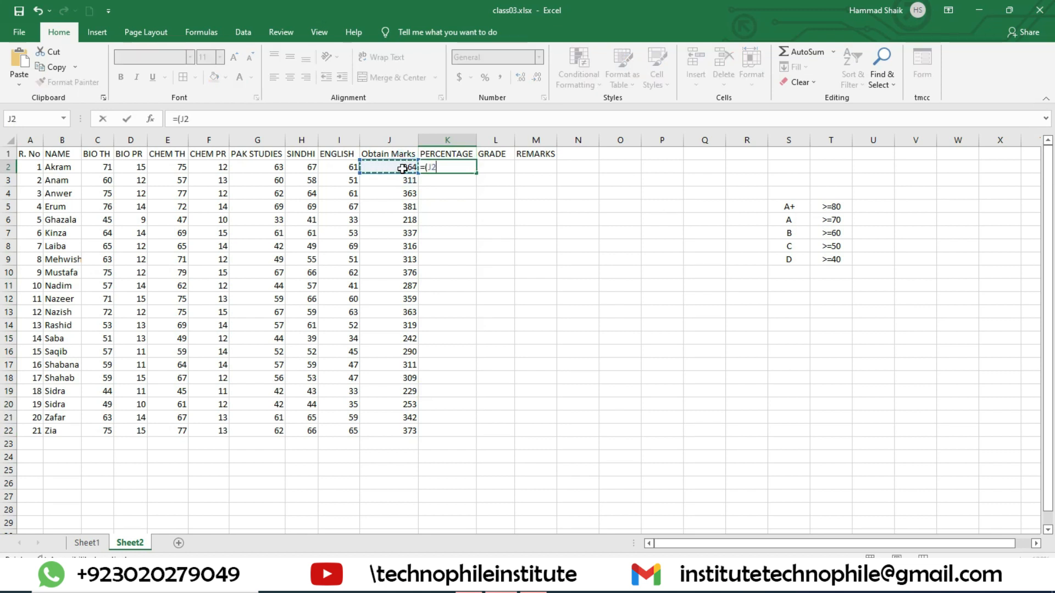
{"action": "type", "text": "/425*100"}
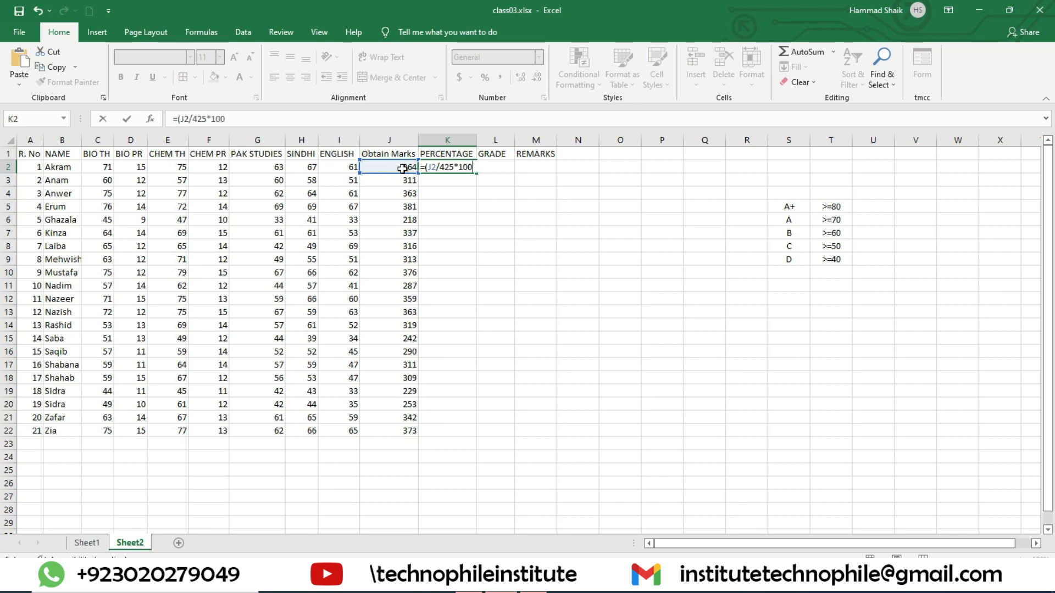
{"action": "key", "text": "Return"}
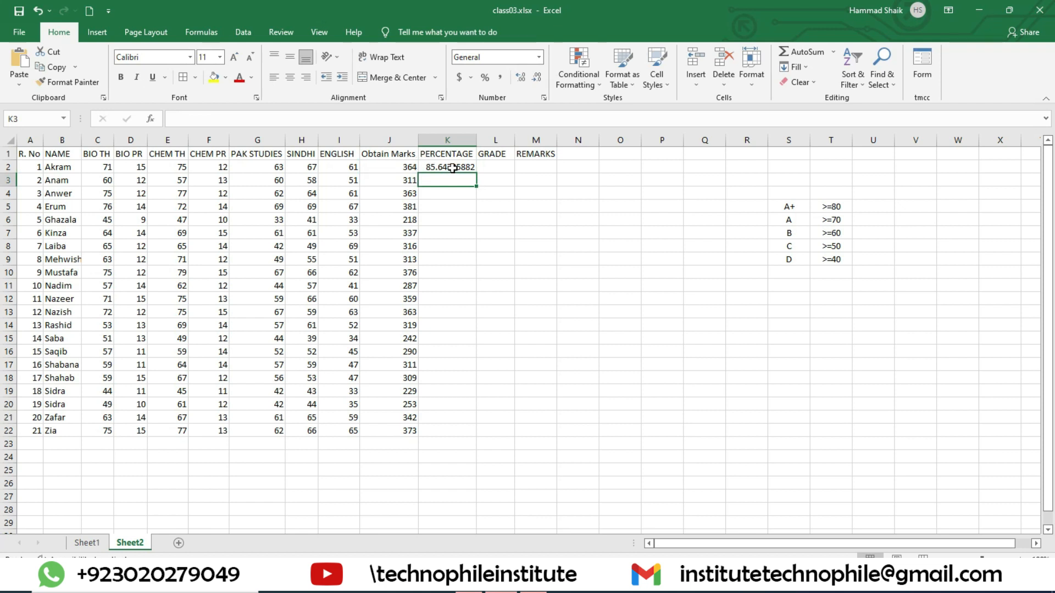
{"action": "left_click", "coordinate": [471, 169]}
{"action": "double_click", "coordinate": [477, 174]}
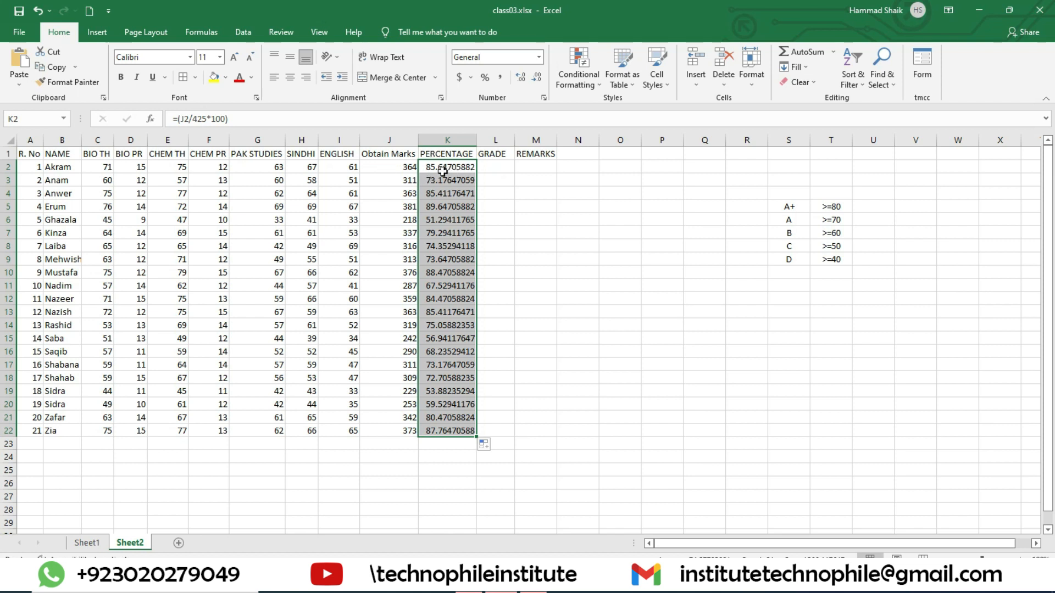
- Reduce the decimals shown in K2:K22 until the percentages display as whole numbers
{"action": "left_click", "coordinate": [535, 78]}
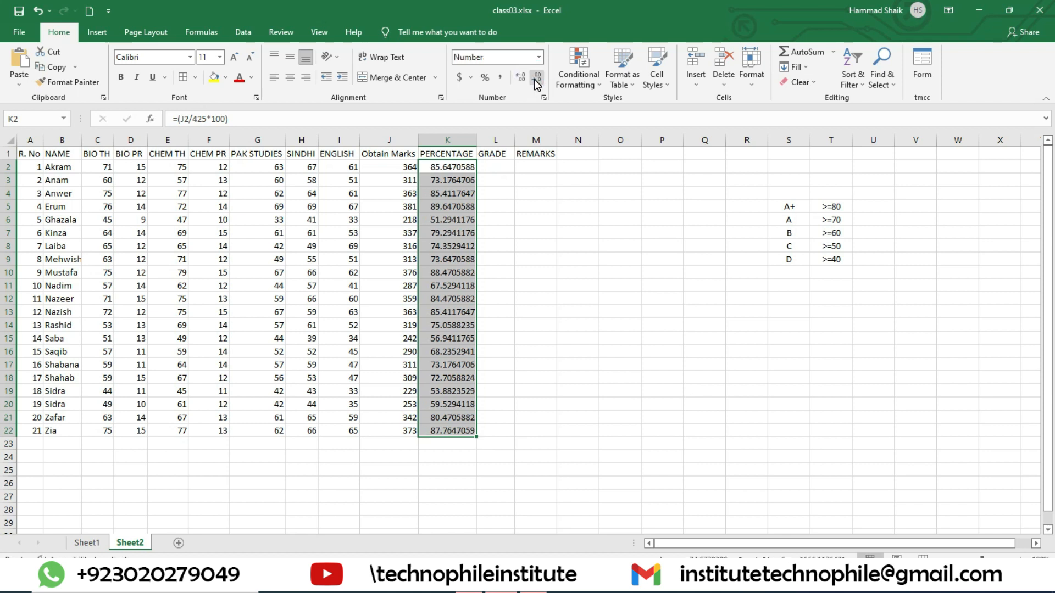
{"action": "left_click", "coordinate": [535, 78]}
{"action": "left_click", "coordinate": [535, 78]}
{"action": "left_click", "coordinate": [535, 78]}
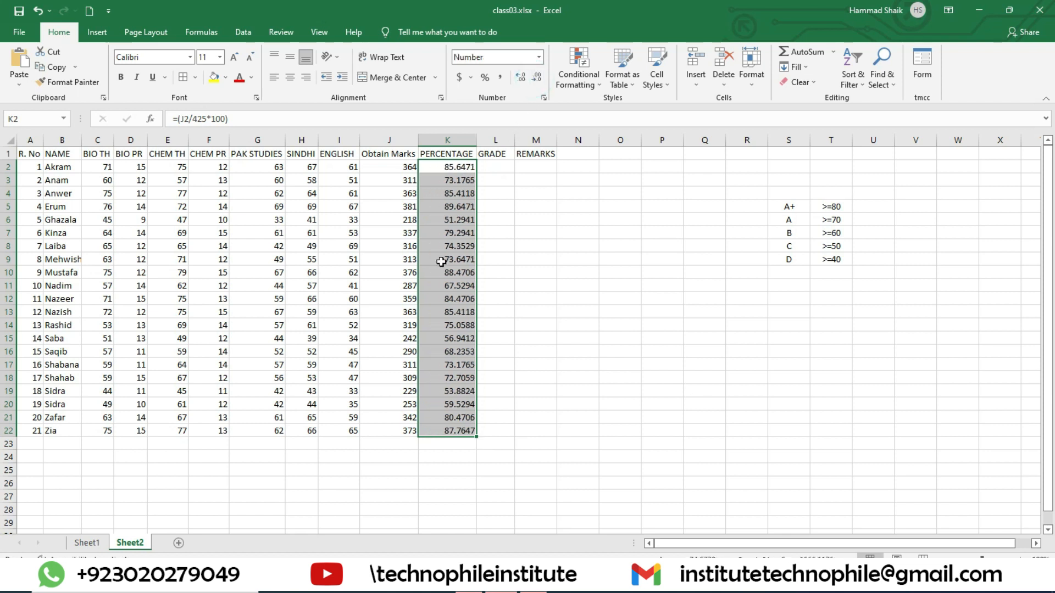
{"action": "left_click", "coordinate": [535, 79]}
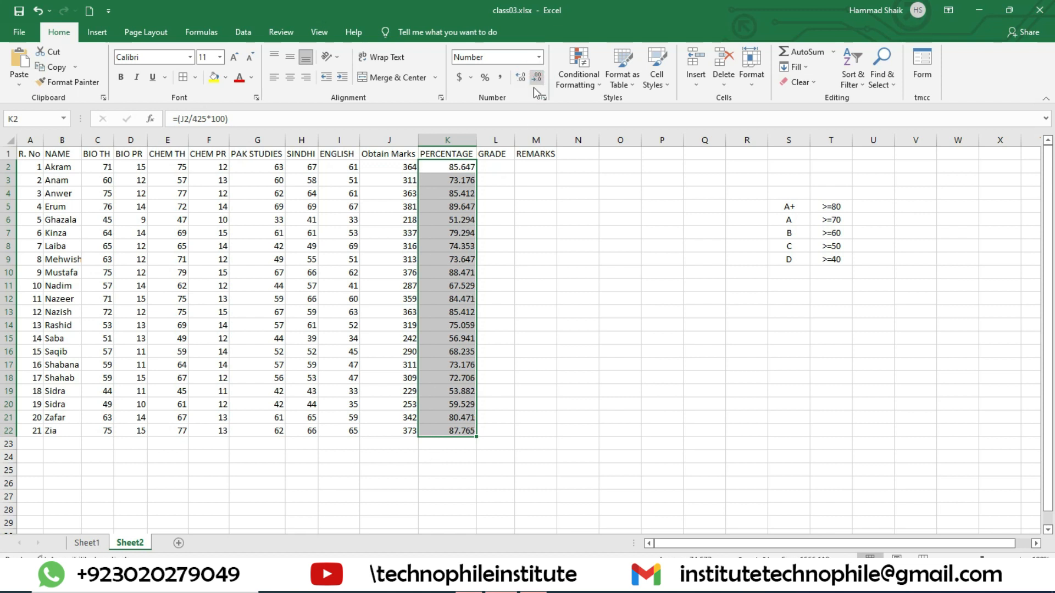
{"action": "left_click", "coordinate": [537, 79]}
{"action": "left_click", "coordinate": [536, 79]}
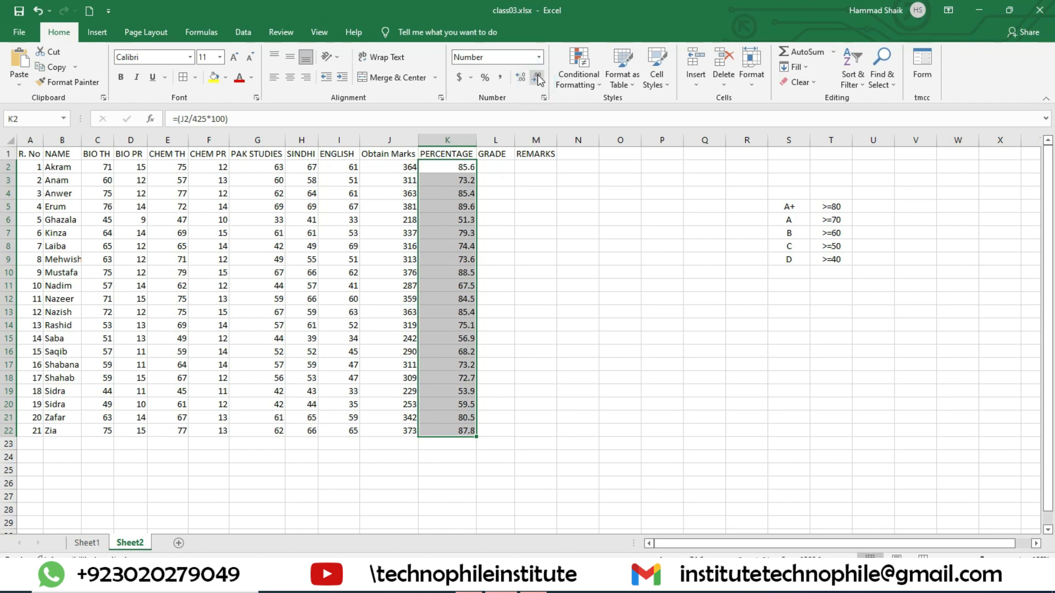
{"action": "left_click", "coordinate": [541, 83]}
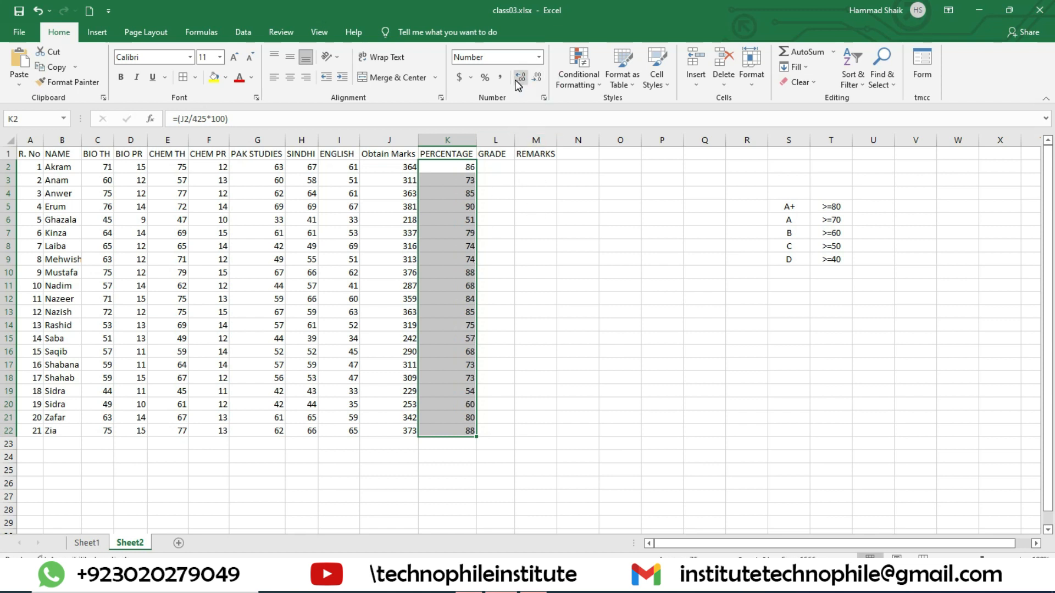
- Increase the percentages in K2:K22 to four decimal places and reduce them back to whole numbers
{"action": "left_click", "coordinate": [519, 79]}
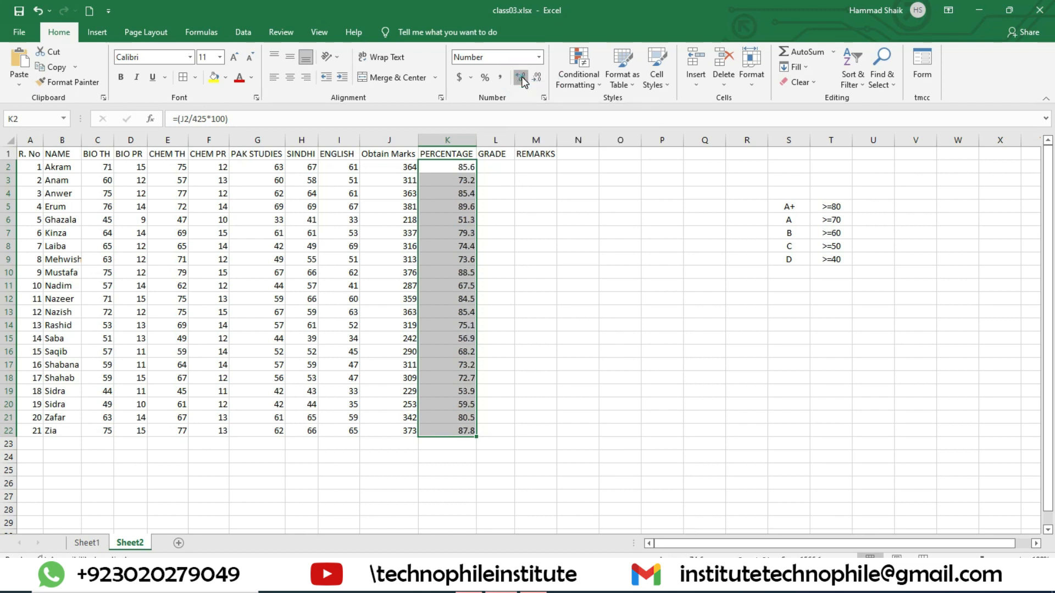
{"action": "left_click", "coordinate": [520, 80]}
{"action": "left_click", "coordinate": [522, 81]}
{"action": "left_click", "coordinate": [521, 81]}
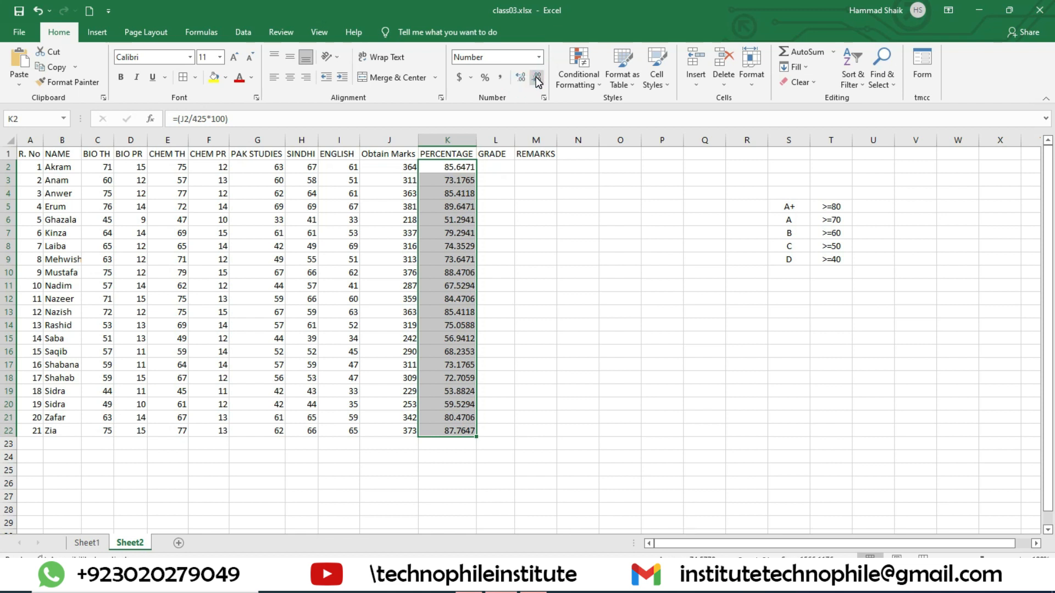
{"action": "left_click", "coordinate": [537, 81]}
{"action": "left_click", "coordinate": [537, 81]}
{"action": "left_click", "coordinate": [537, 80]}
{"action": "left_click", "coordinate": [536, 80]}
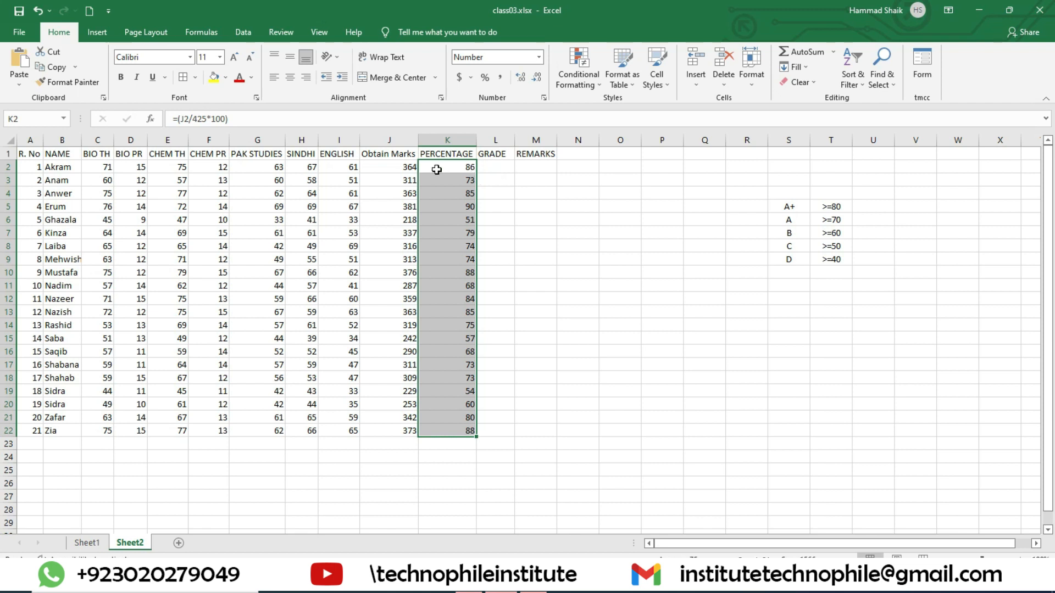
- Remove the *100 from the percentage formula in K2 so that it reads =(J2/425)
{"action": "double_click", "coordinate": [472, 167]}
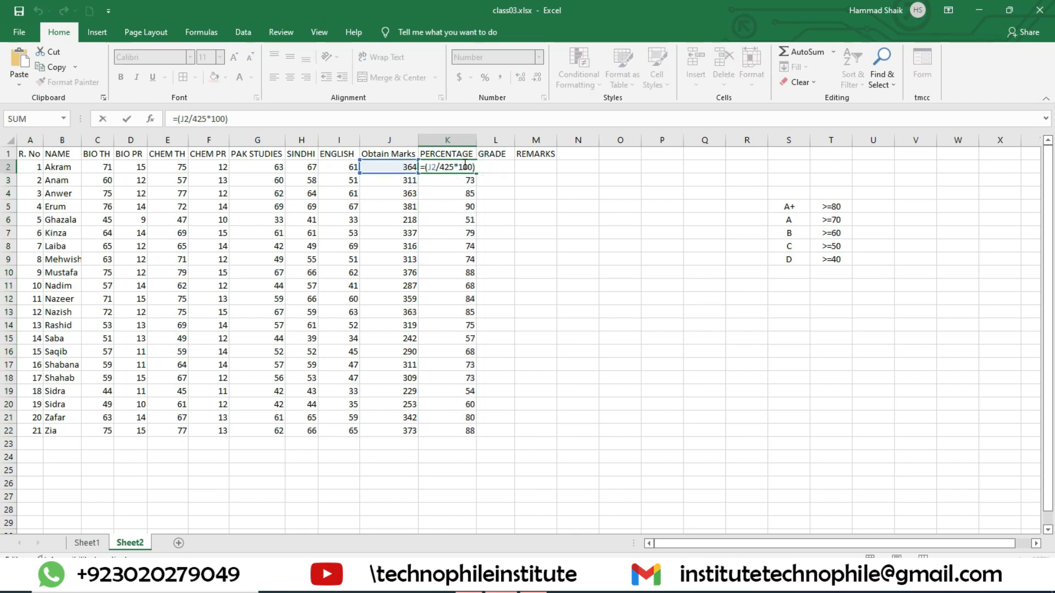
{"action": "left_click_drag", "start_coordinate": [453, 167], "coordinate": [473, 167]}
{"action": "key", "text": "BackSpace"}
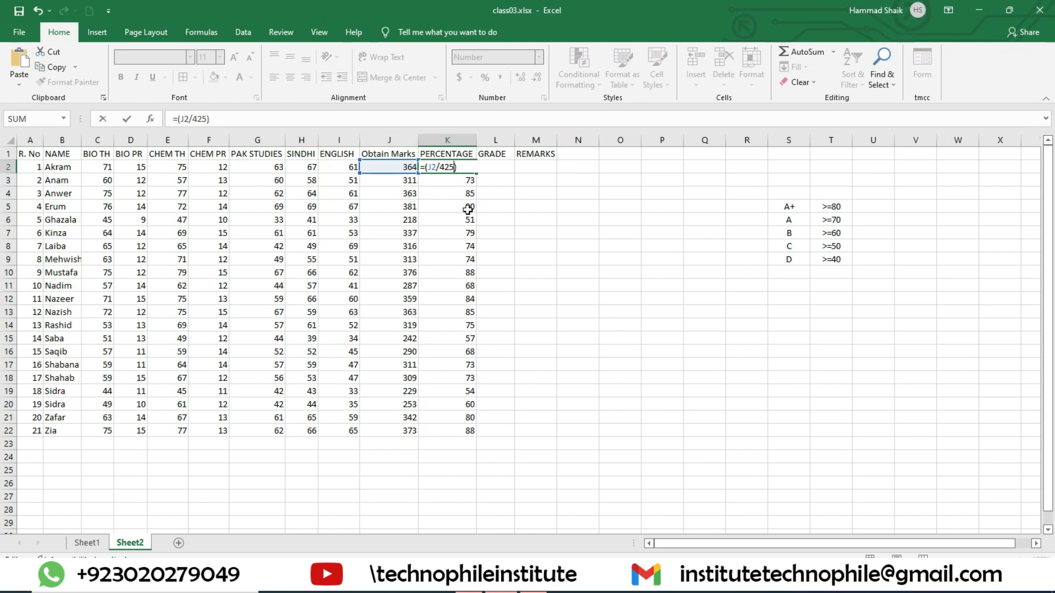
{"action": "key", "text": "Return"}
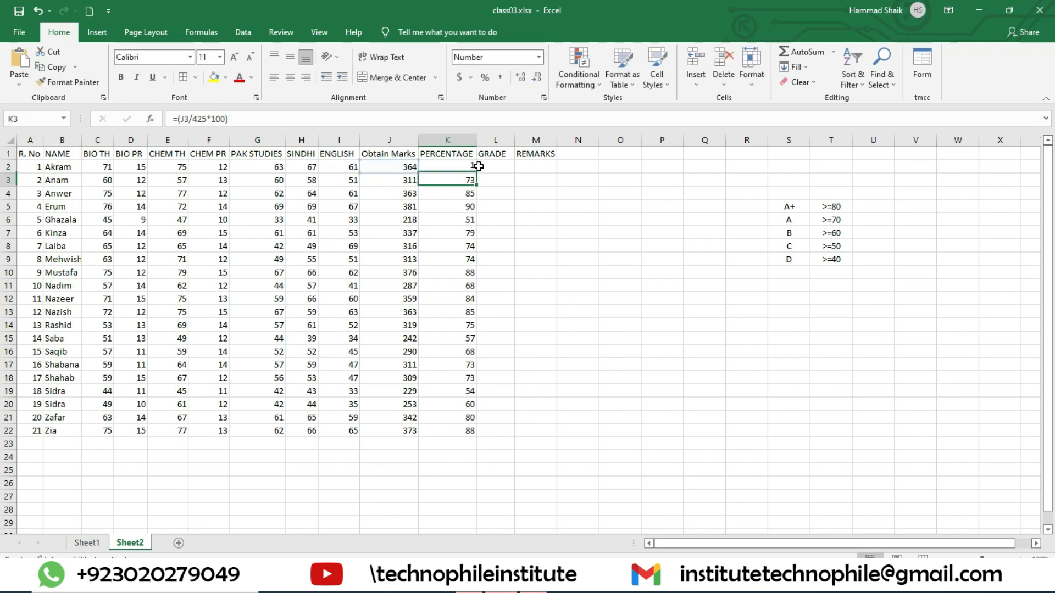
- Copy the K2 formula down the PERCENTAGE column to K22 and apply the percent number format to K2:K22
{"action": "left_click", "coordinate": [468, 167]}
{"action": "double_click", "coordinate": [476, 172]}
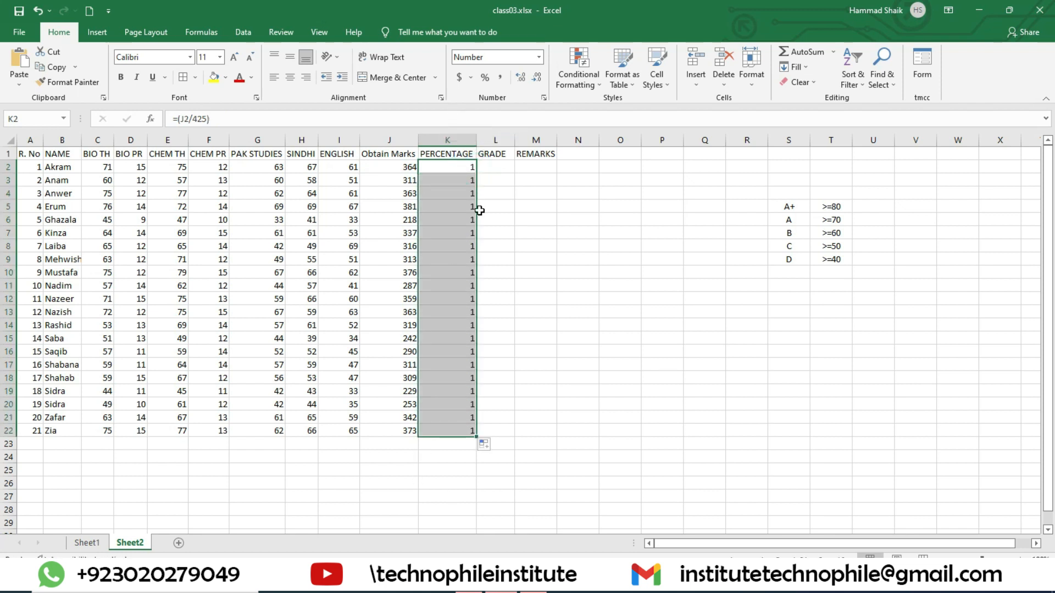
{"action": "double_click", "coordinate": [463, 166]}
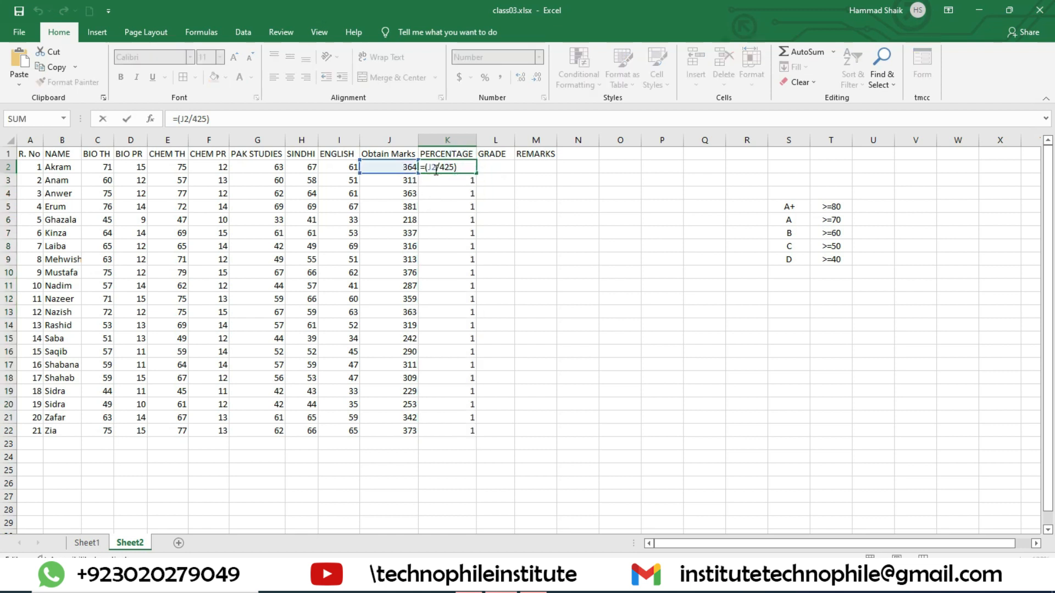
{"action": "key", "text": "Return"}
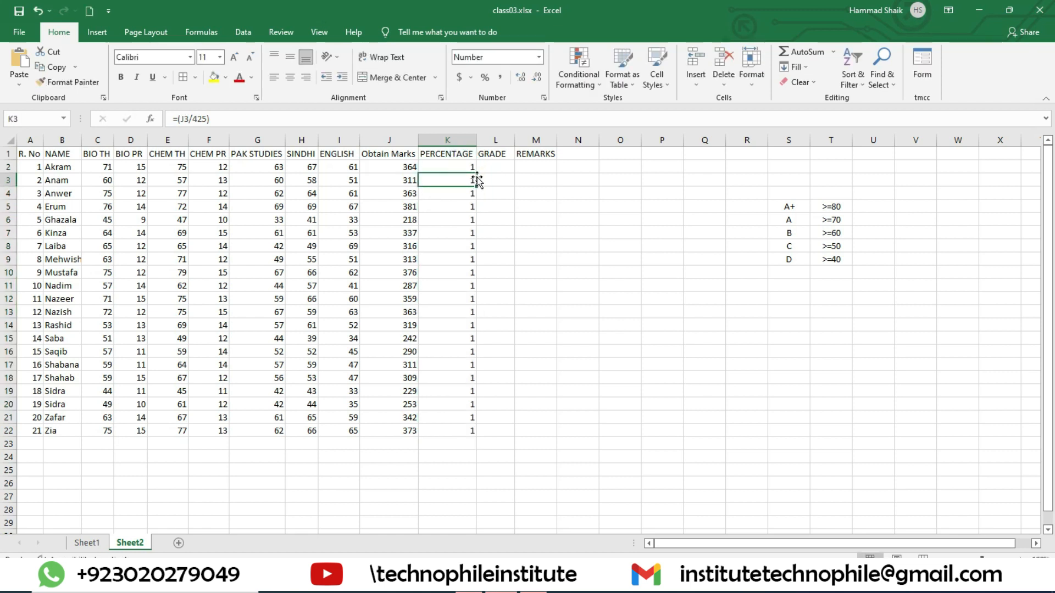
{"action": "left_click", "coordinate": [474, 162]}
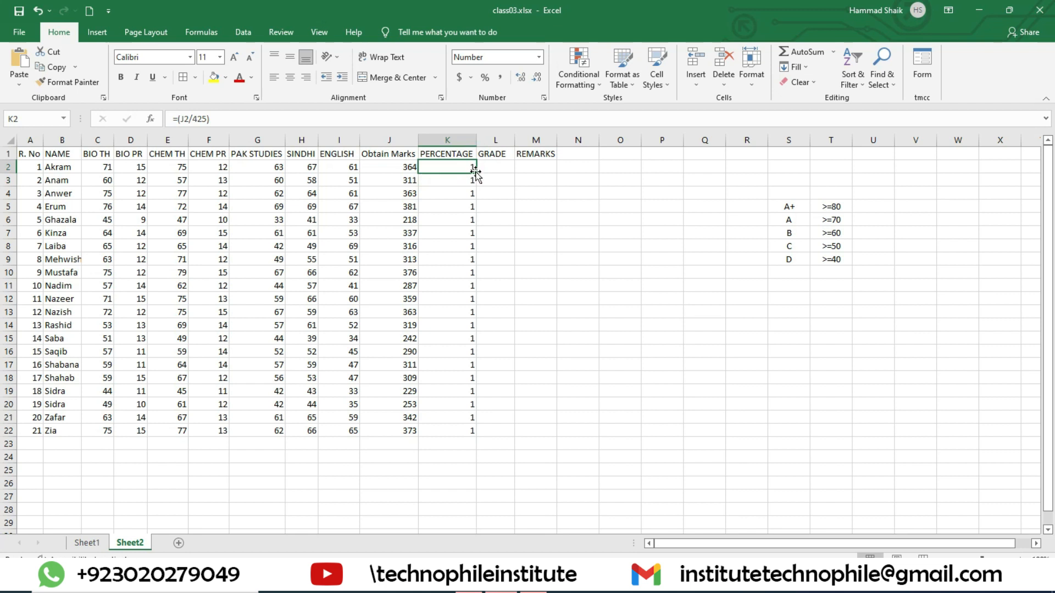
{"action": "double_click", "coordinate": [476, 172]}
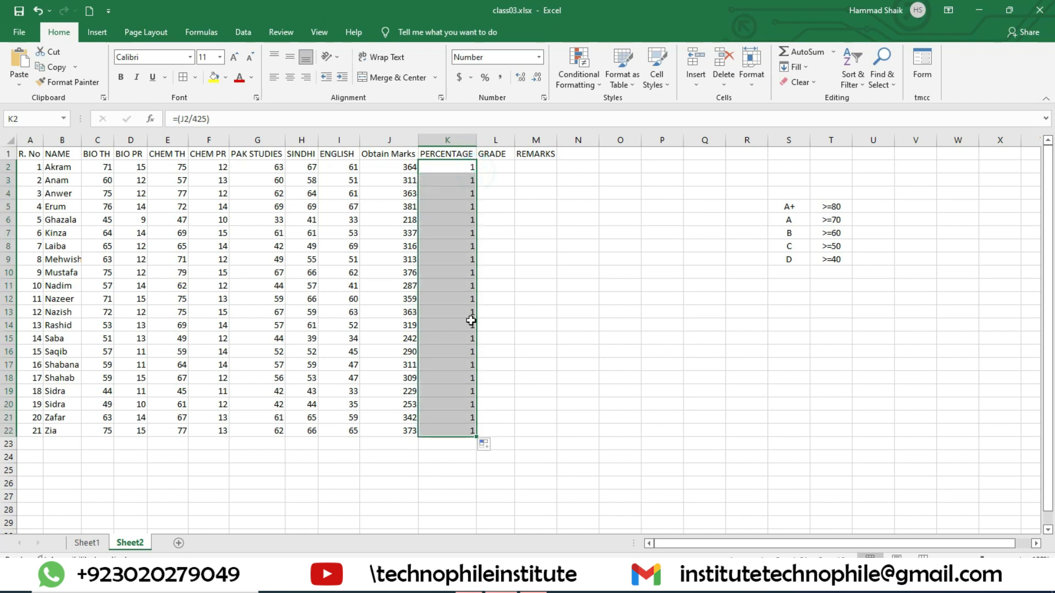
{"action": "left_click", "coordinate": [484, 78]}
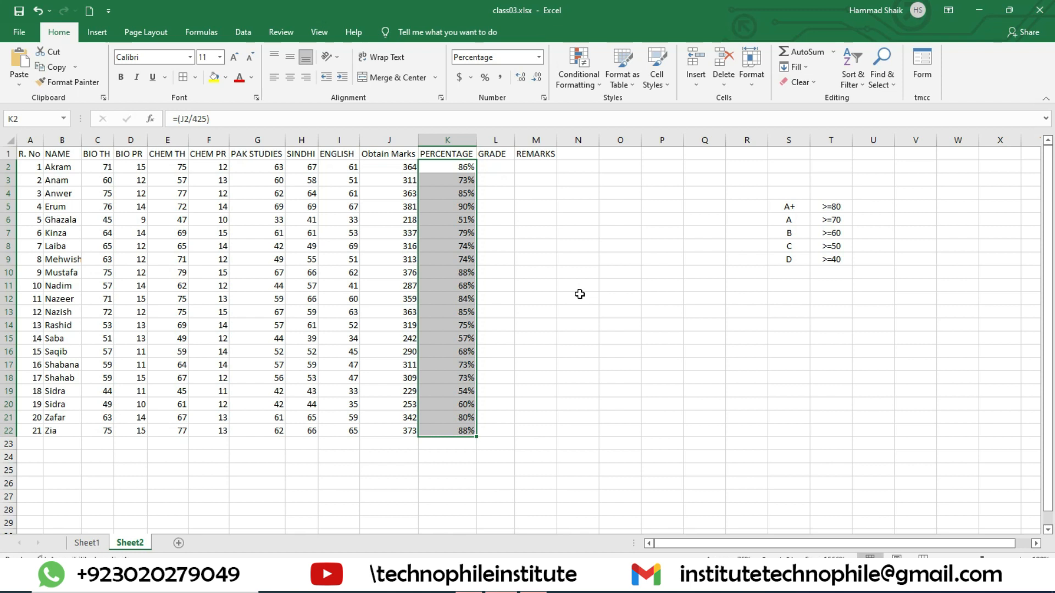
- Try the percentage formula =(J2/425)*100 in K2 and undo the change
{"action": "left_click", "coordinate": [219, 119]}
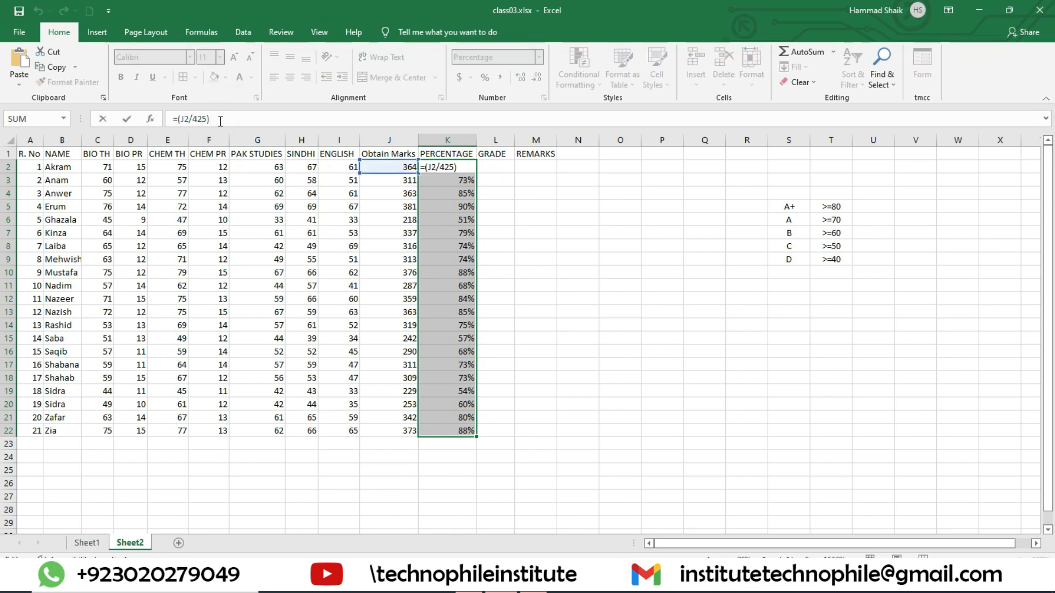
{"action": "type", "text": "*100"}
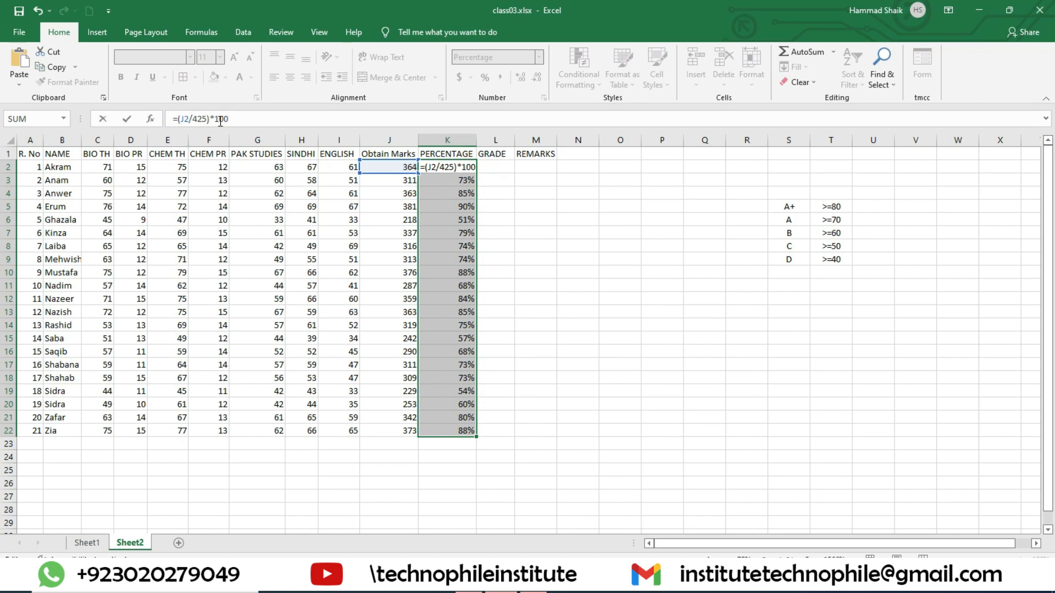
{"action": "key", "text": "Return"}
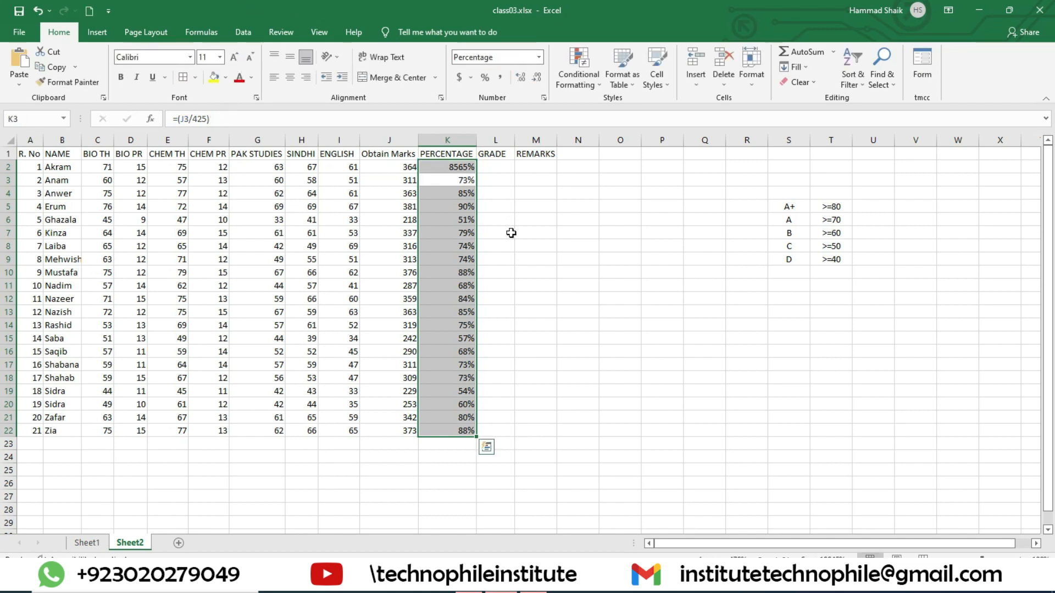
{"action": "left_click", "coordinate": [452, 168]}
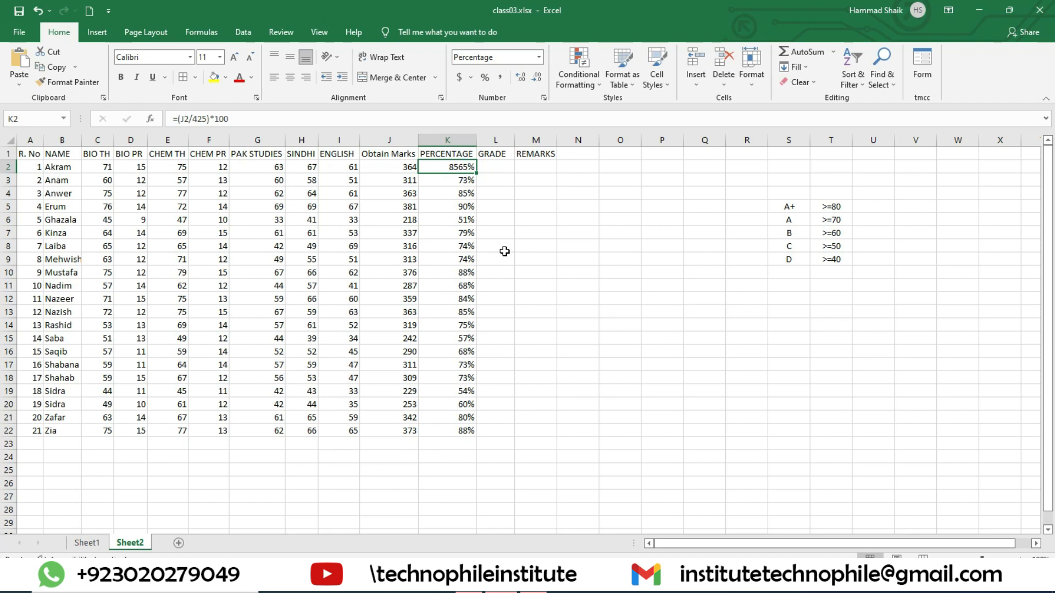
{"action": "key", "text": "ctrl+z"}
- Examine the grading scale in S5:T9, matching each grade with its minimum percentage and comparing the scale with K2
{"action": "left_click", "coordinate": [507, 205]}
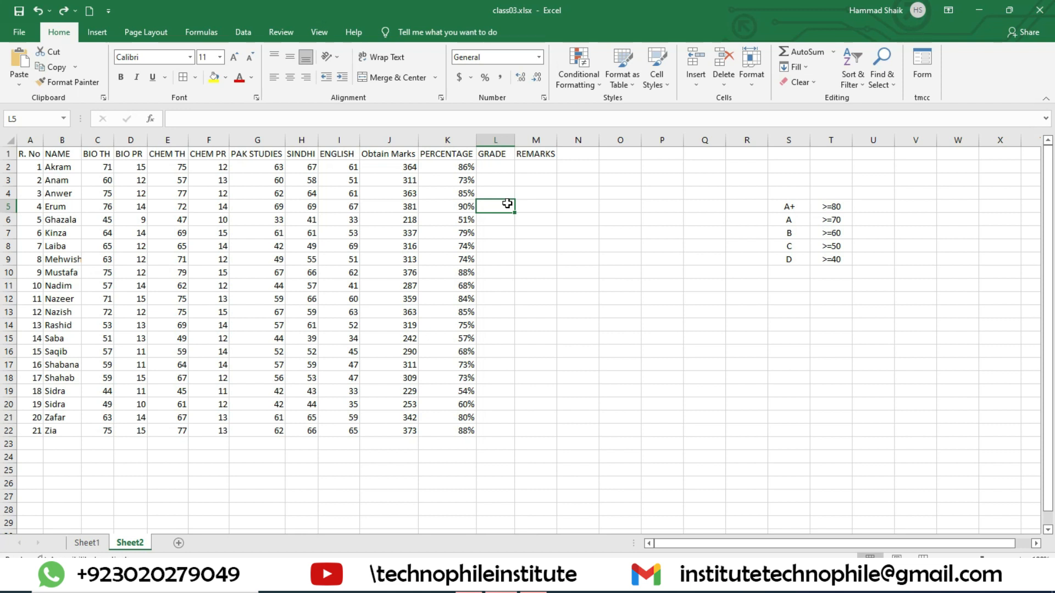
{"action": "key", "text": "Up"}
{"action": "key", "text": "Up"}
{"action": "key", "text": "Up"}
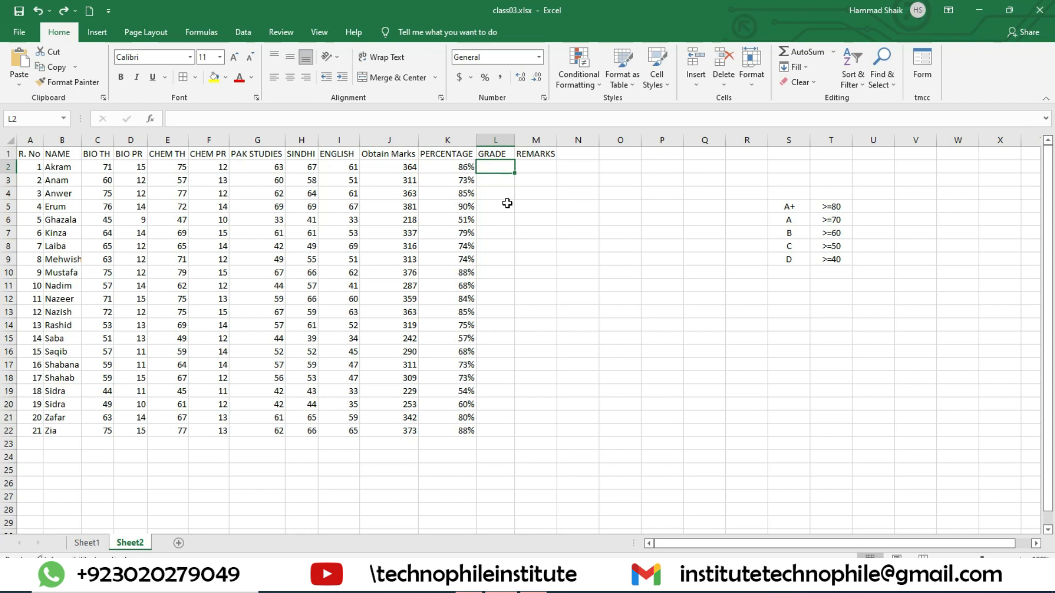
{"action": "left_click_drag", "start_coordinate": [793, 206], "coordinate": [828, 246]}
{"action": "left_click", "coordinate": [788, 206]}
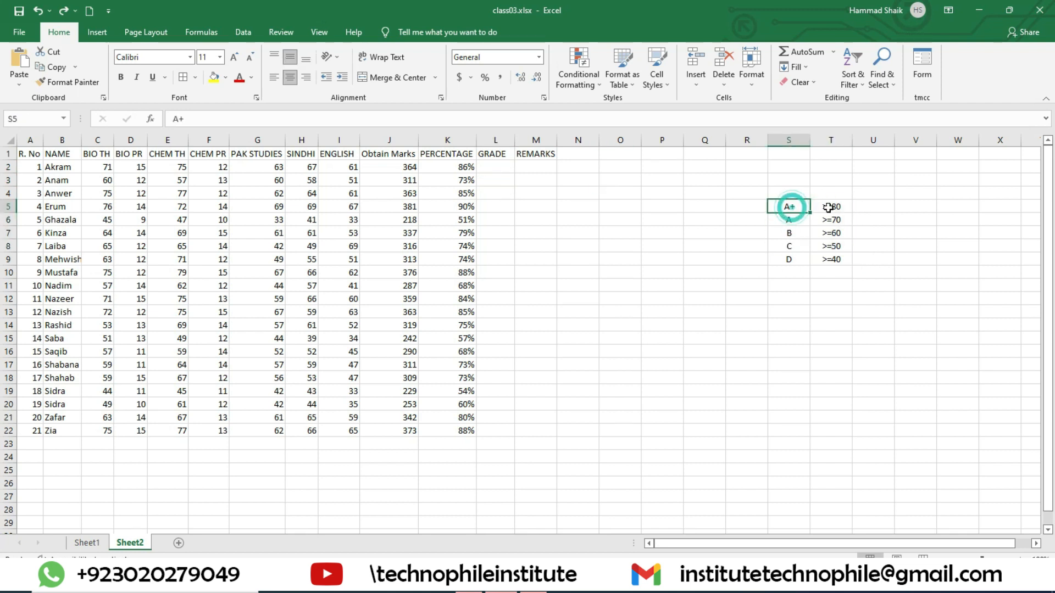
{"action": "left_click", "coordinate": [829, 207]}
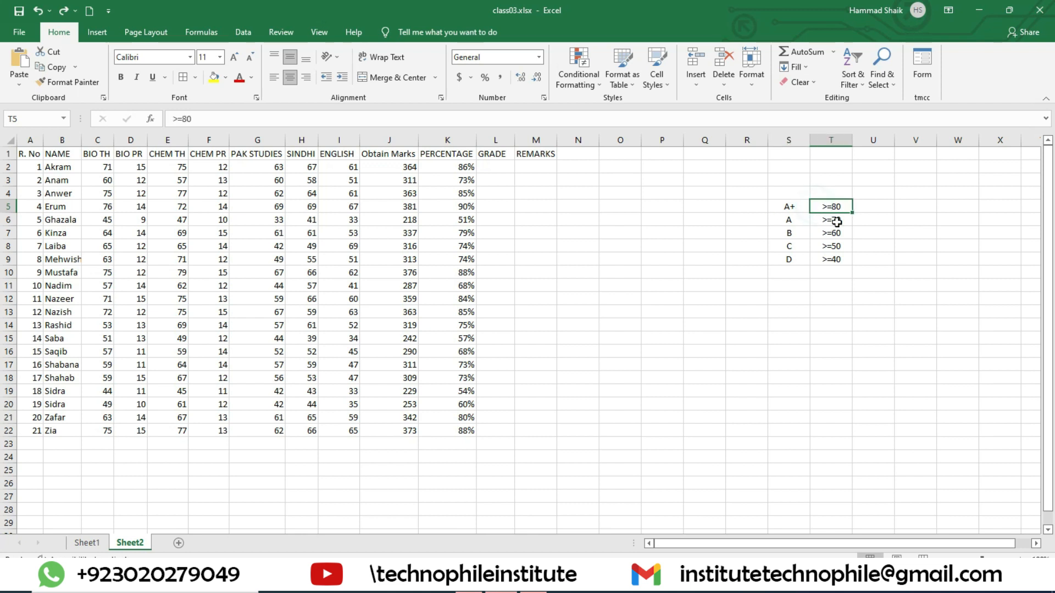
{"action": "left_click", "coordinate": [830, 218]}
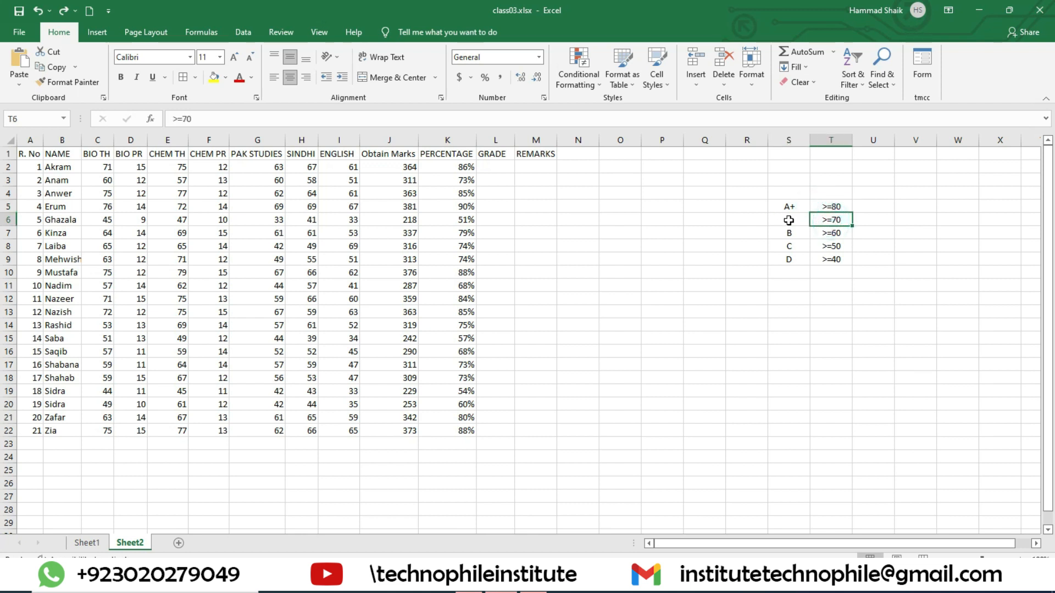
{"action": "left_click", "coordinate": [796, 220]}
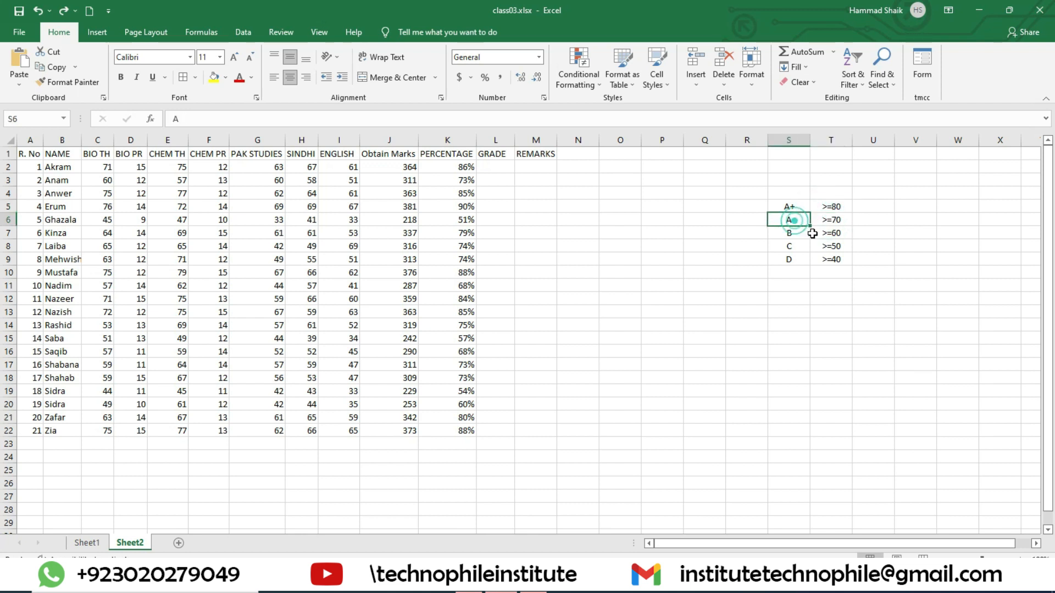
{"action": "left_click", "coordinate": [827, 232]}
{"action": "left_click", "coordinate": [803, 232]}
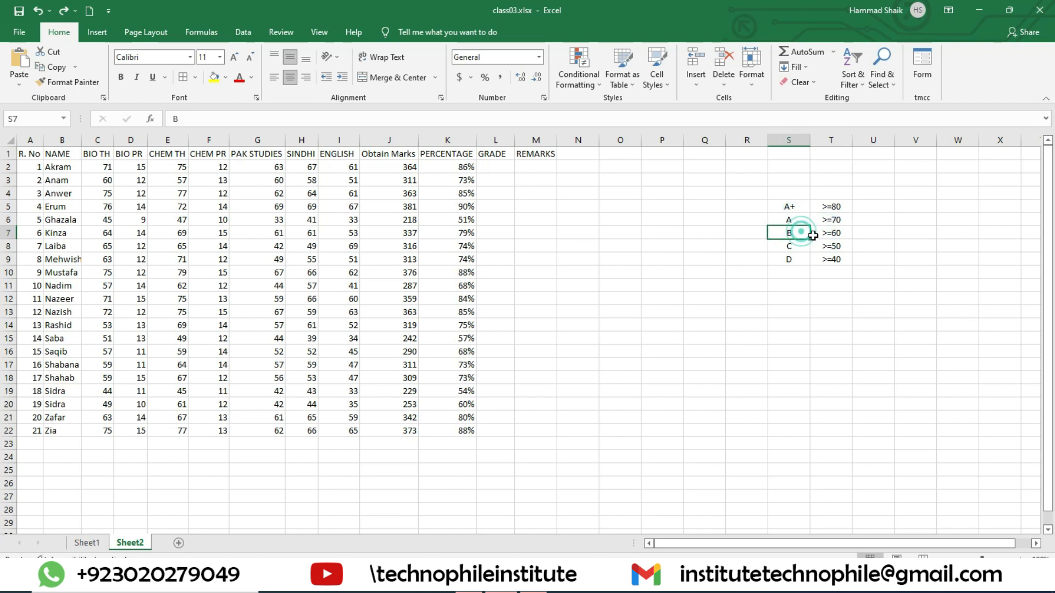
{"action": "left_click", "coordinate": [834, 245]}
{"action": "left_click", "coordinate": [794, 248]}
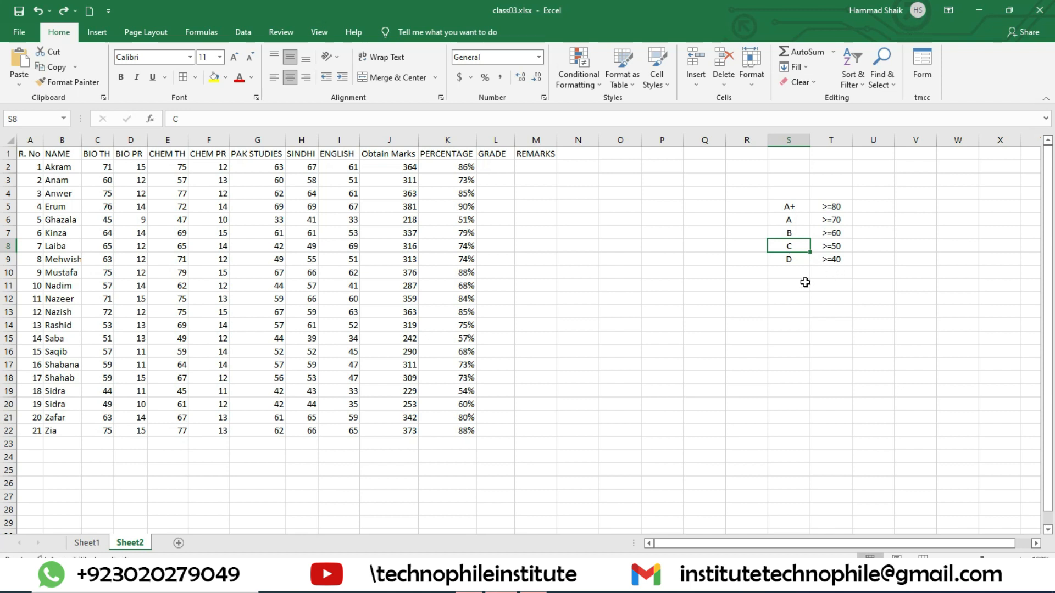
{"action": "left_click", "coordinate": [468, 167]}
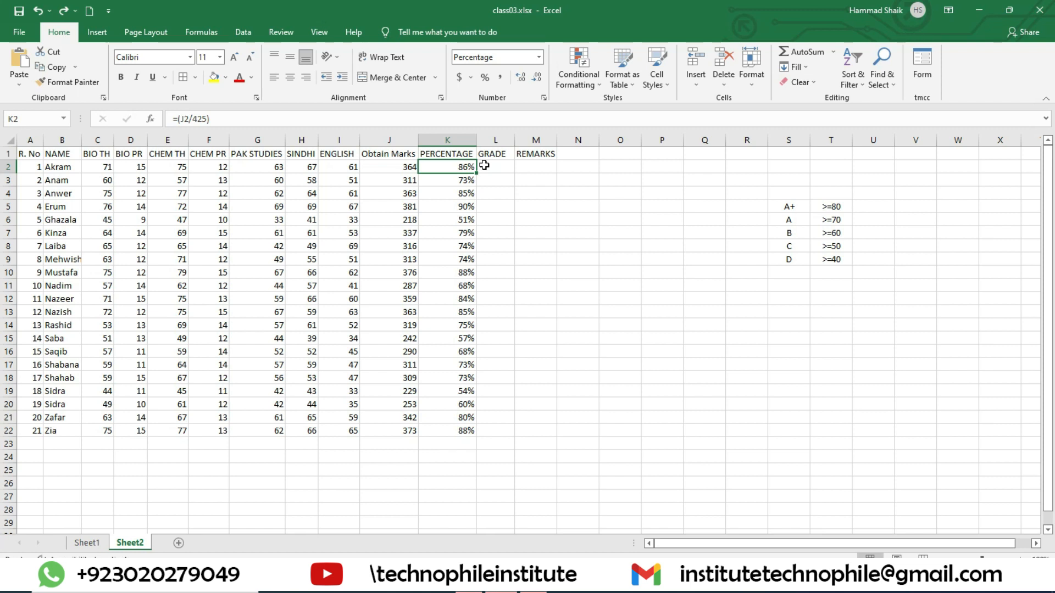
{"action": "left_click", "coordinate": [835, 207]}
{"action": "left_click_drag", "start_coordinate": [835, 207], "coordinate": [833, 257]}
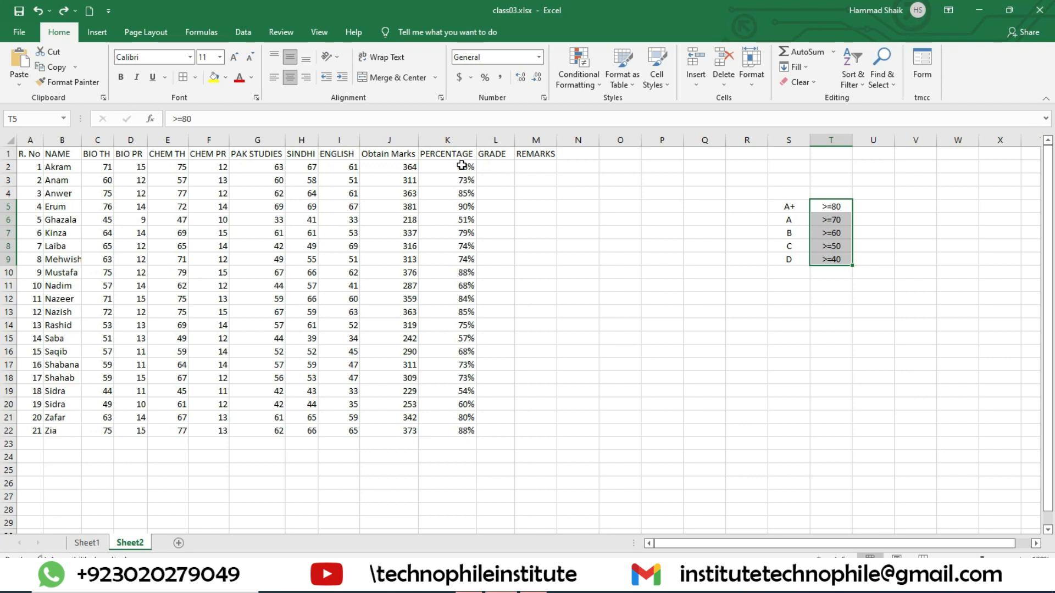
- Start an IF formula in L2 under the GRADE heading
{"action": "left_click", "coordinate": [507, 170]}
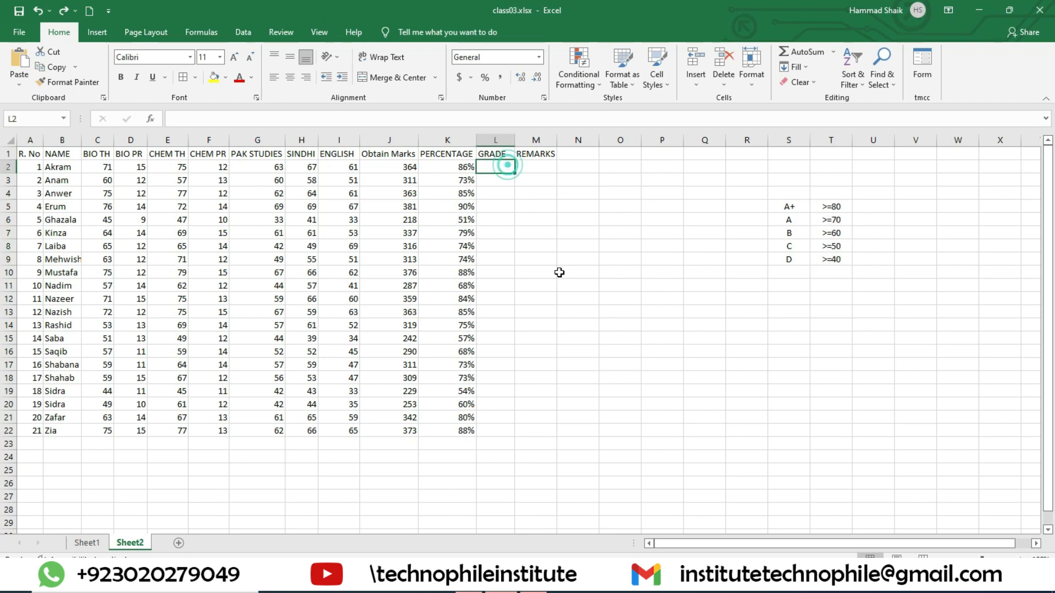
{"action": "left_click", "coordinate": [420, 119]}
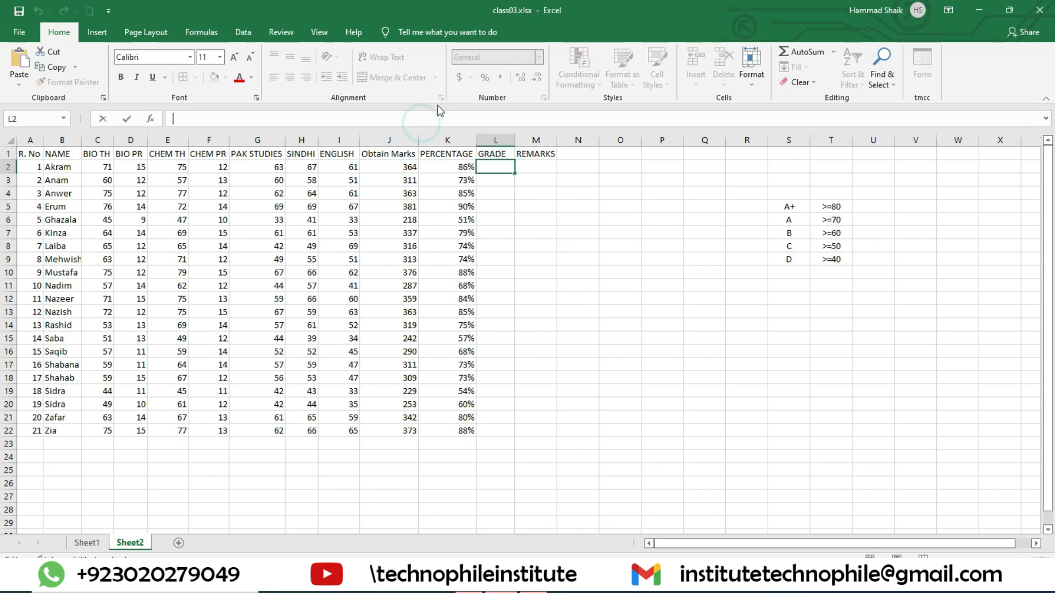
{"action": "left_click", "coordinate": [992, 558]}
{"action": "left_click", "coordinate": [983, 560]}
{"action": "left_click", "coordinate": [708, 306]}
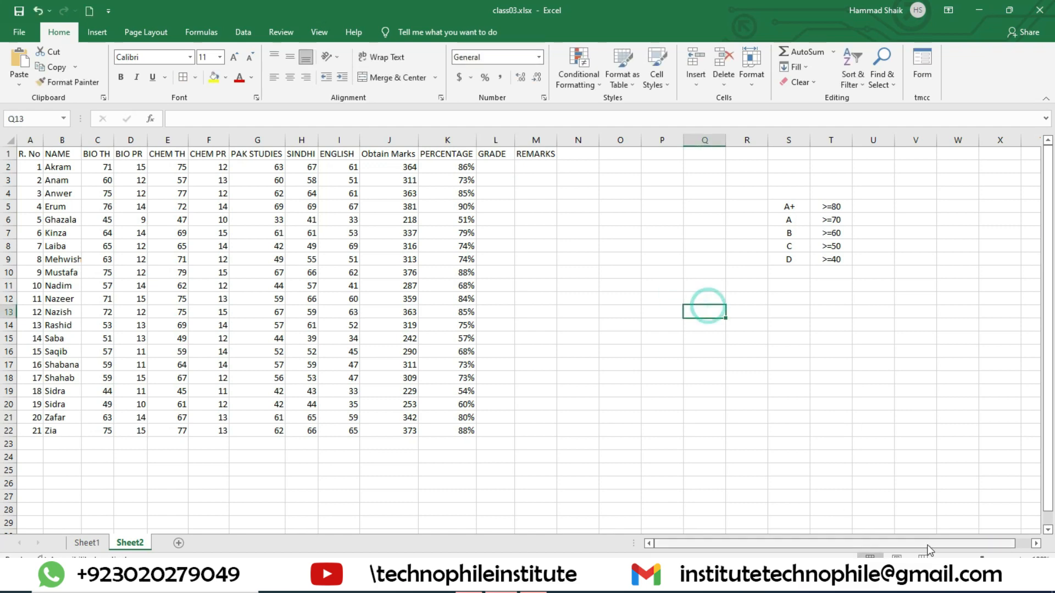
{"action": "left_click_drag", "start_coordinate": [982, 559], "coordinate": [990, 559]}
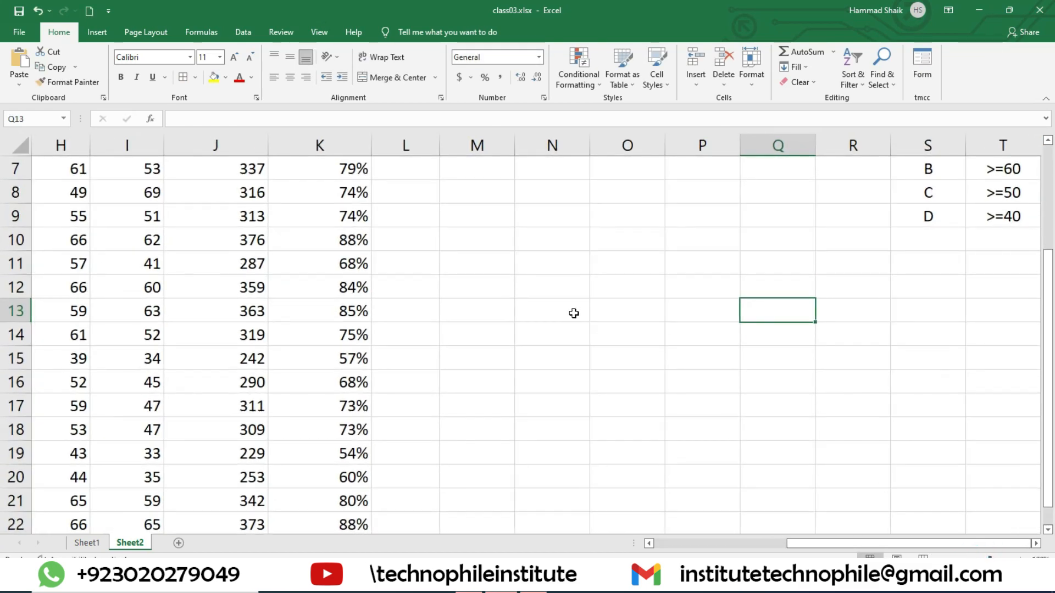
{"action": "scroll", "coordinate": [572, 311], "scroll_direction": "up", "scroll_amount": 2}
{"action": "left_click", "coordinate": [410, 189]}
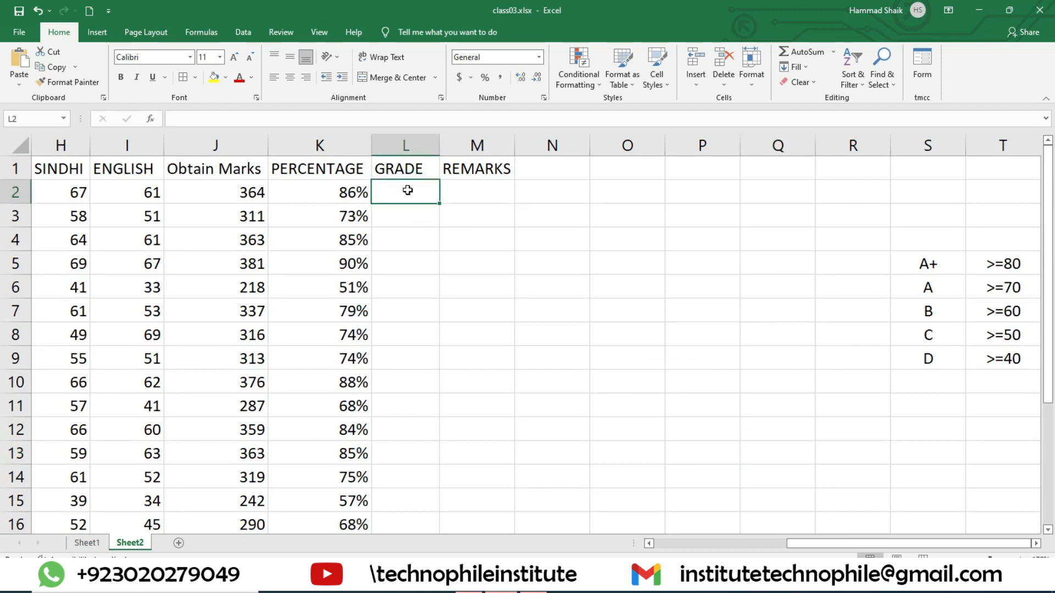
{"action": "left_click", "coordinate": [342, 123]}
{"action": "type", "text": "="}
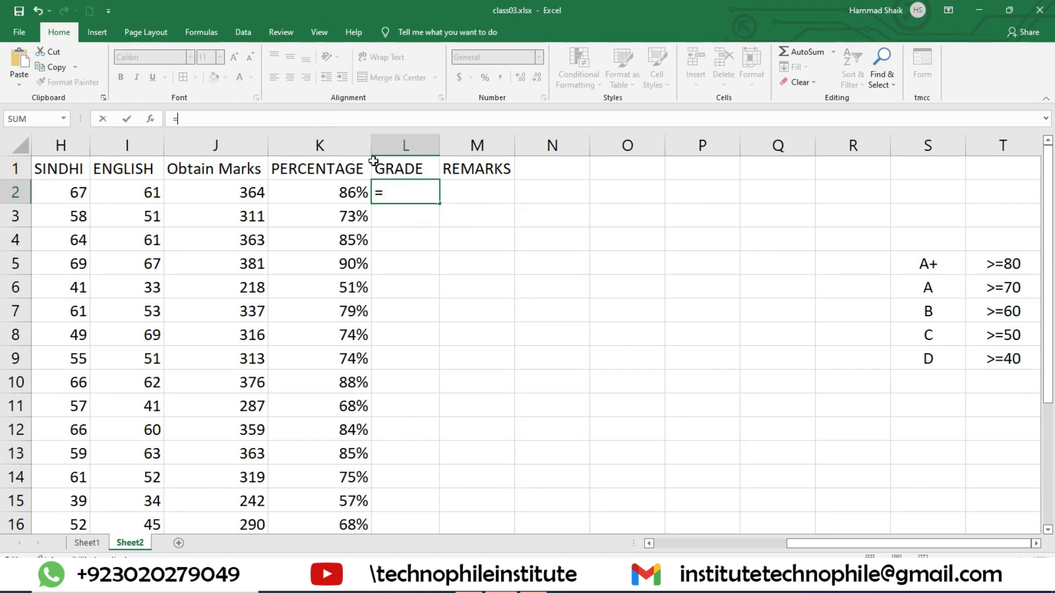
{"action": "type", "text": "if("}
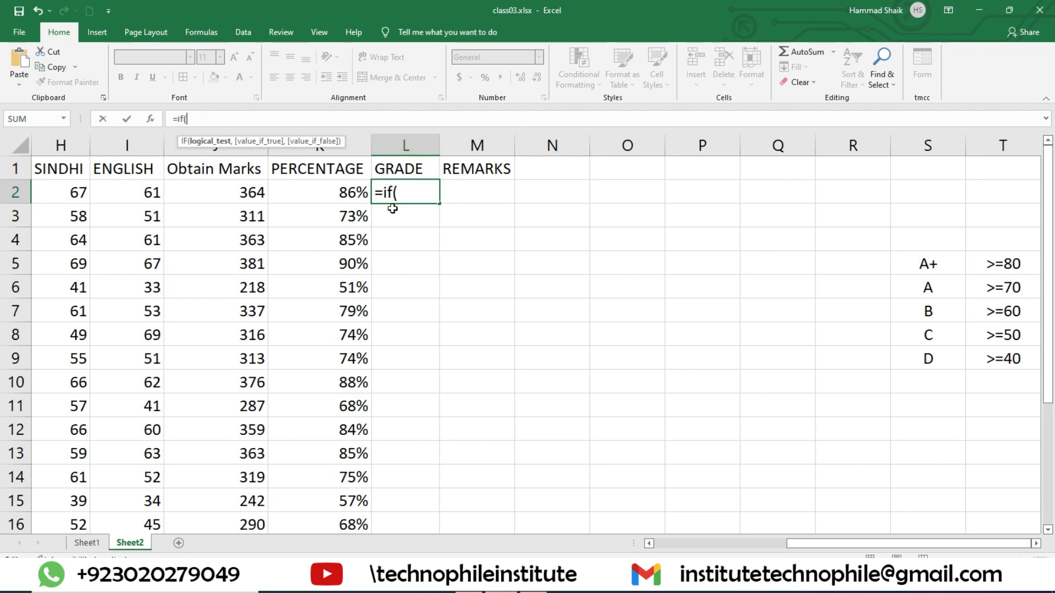
- Enter K2>=80% as the logical test and "A+" as the value if true in the L2 IF formula
{"action": "left_click", "coordinate": [333, 191]}
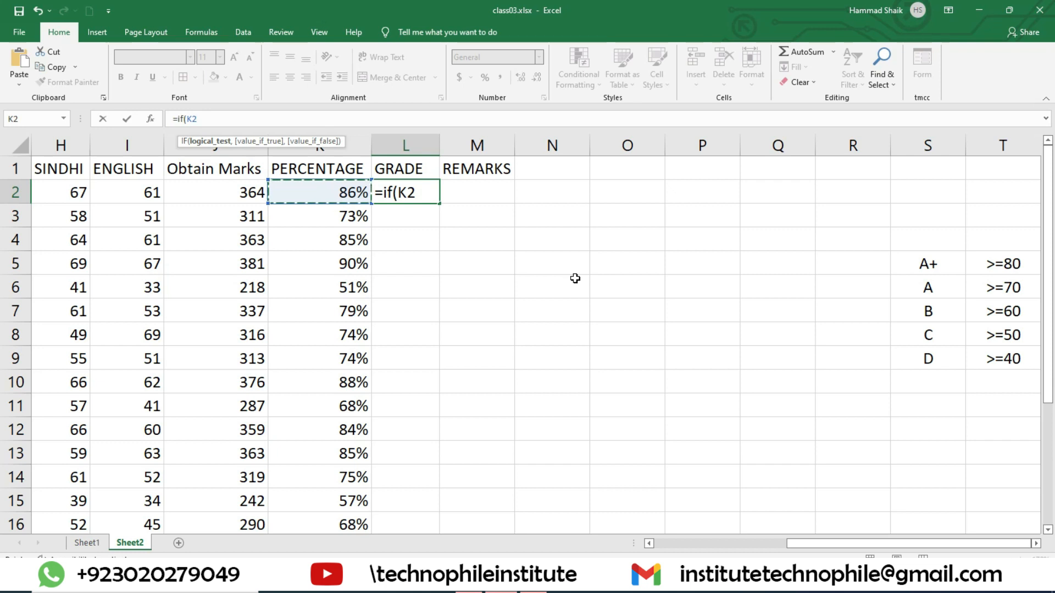
{"action": "type", "text": ">="}
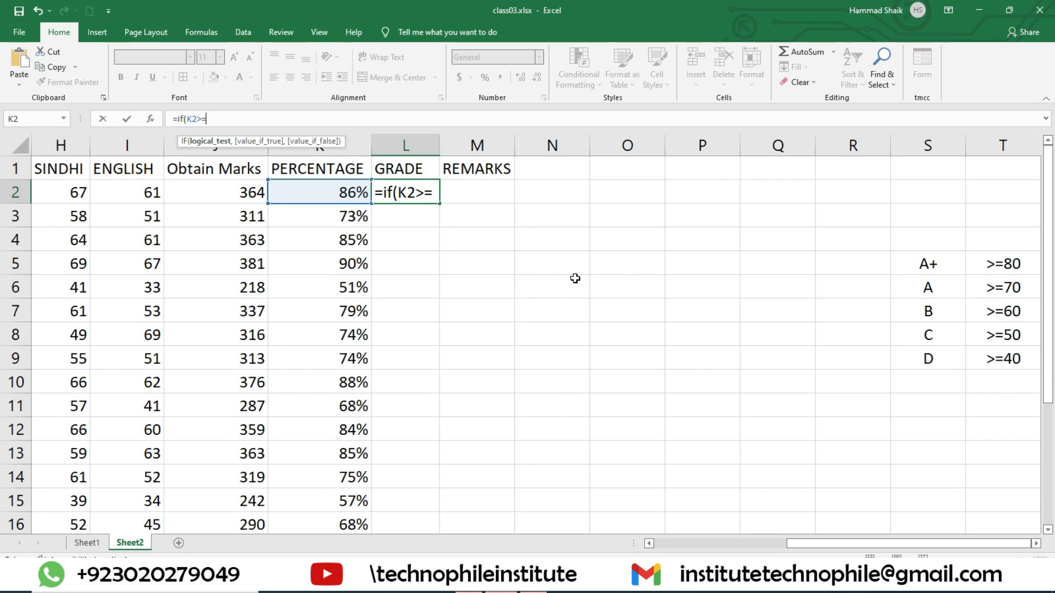
{"action": "type", "text": "80"}
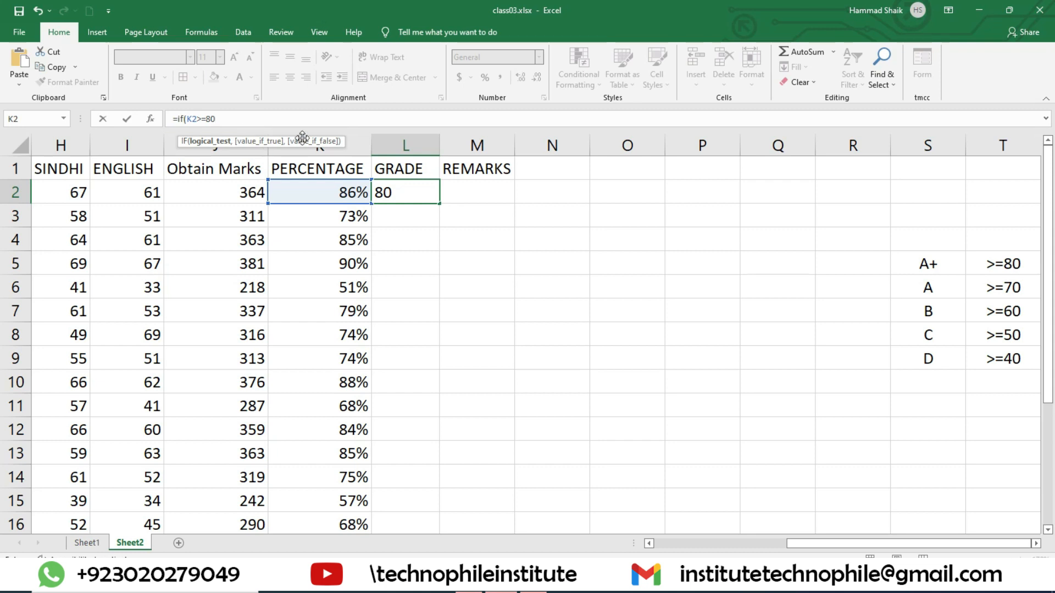
{"action": "type", "text": "%,"}
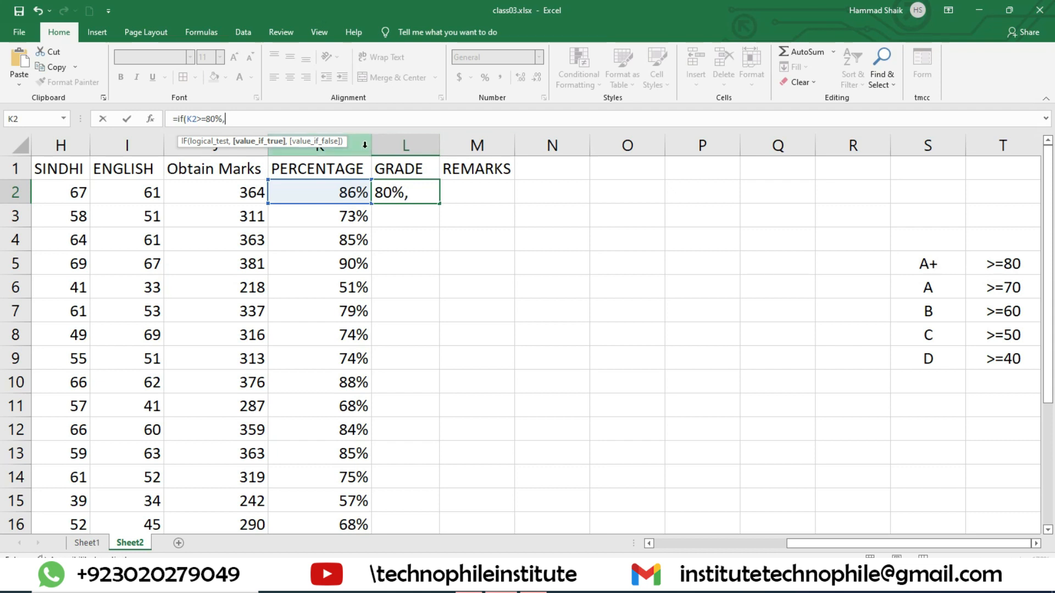
{"action": "type", "text": "\"A+\""}
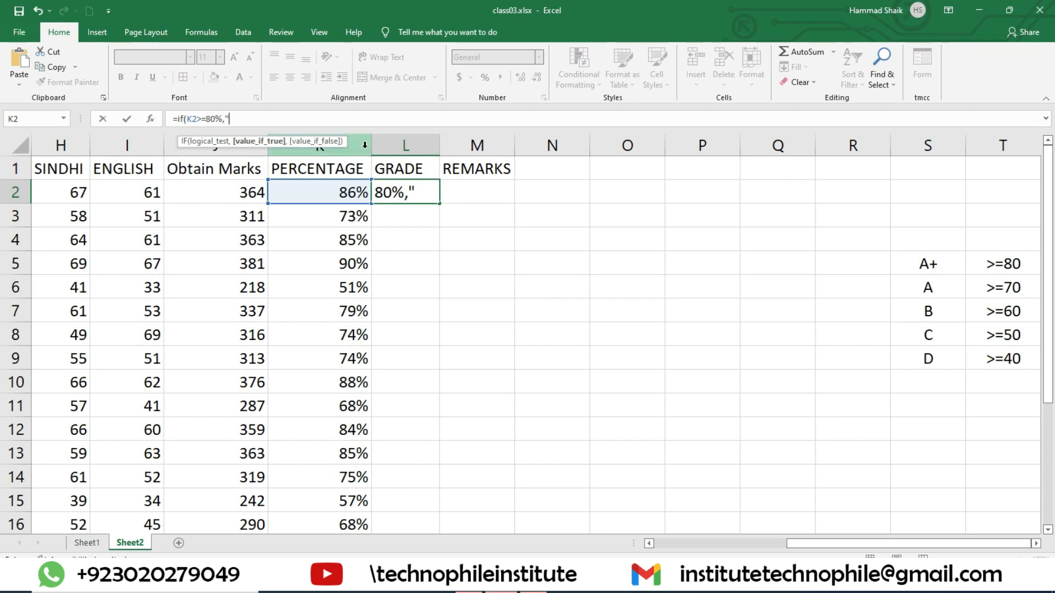
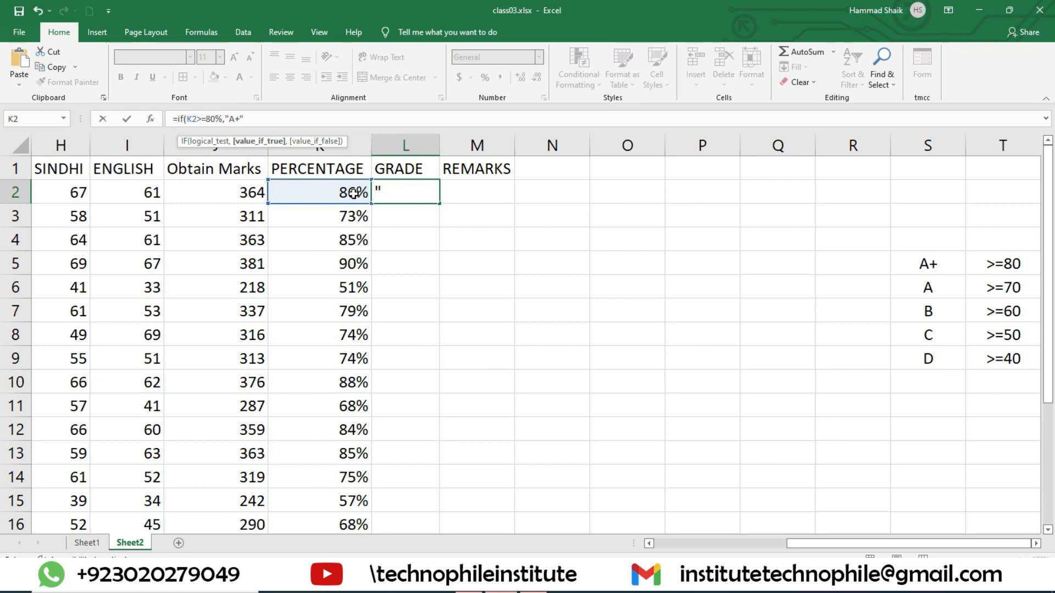
- Review the K2>=80% test and the "A+" result in the L2 formula, and add a comma for the value-if-false argument
{"action": "left_click", "coordinate": [188, 118]}
{"action": "left_click_drag", "start_coordinate": [198, 118], "coordinate": [207, 117]}
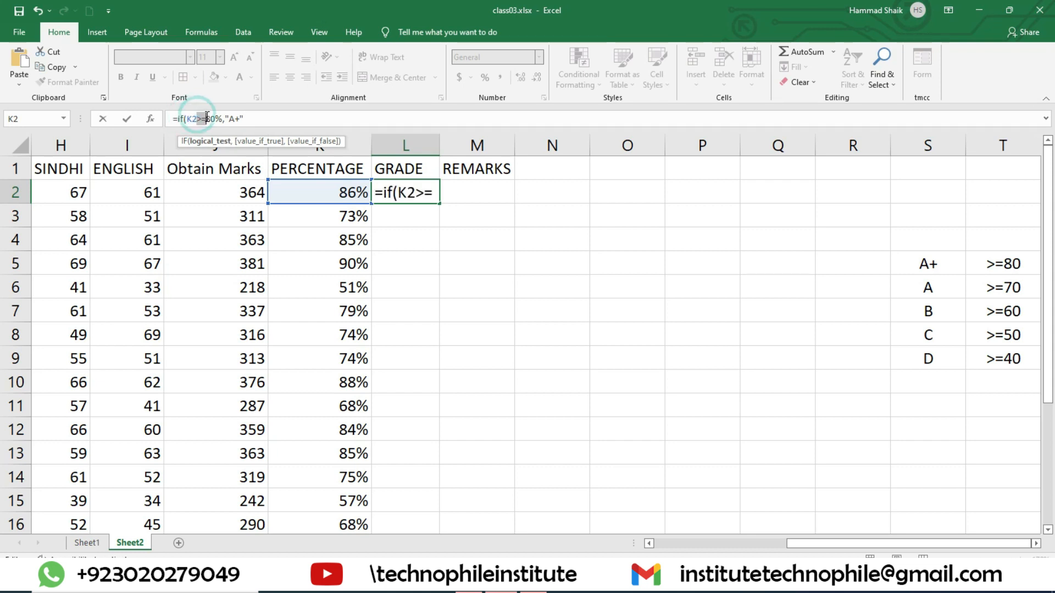
{"action": "left_click", "coordinate": [212, 118]}
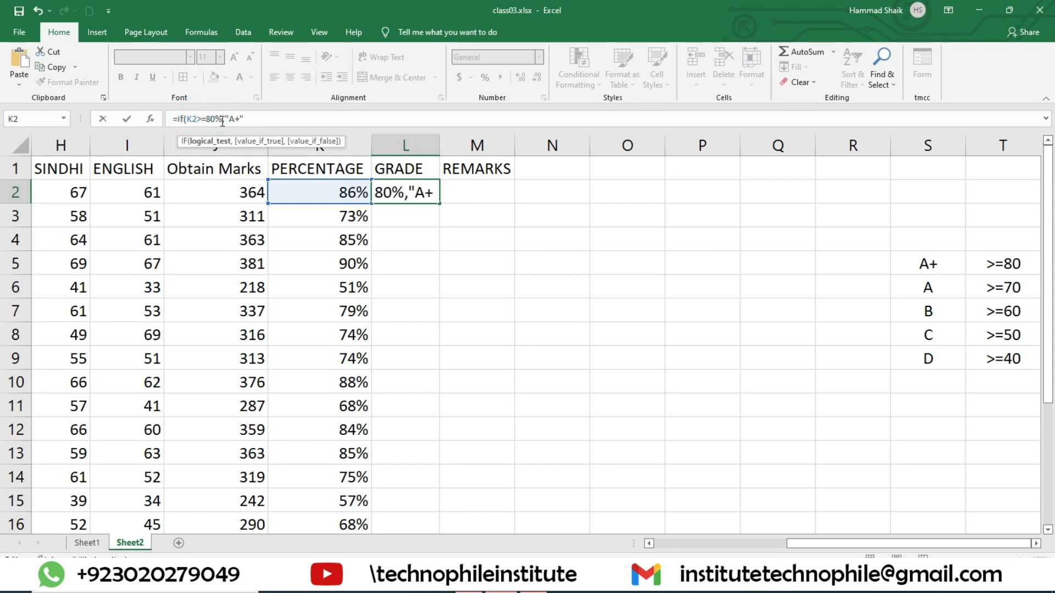
{"action": "left_click_drag", "start_coordinate": [225, 119], "coordinate": [241, 119]}
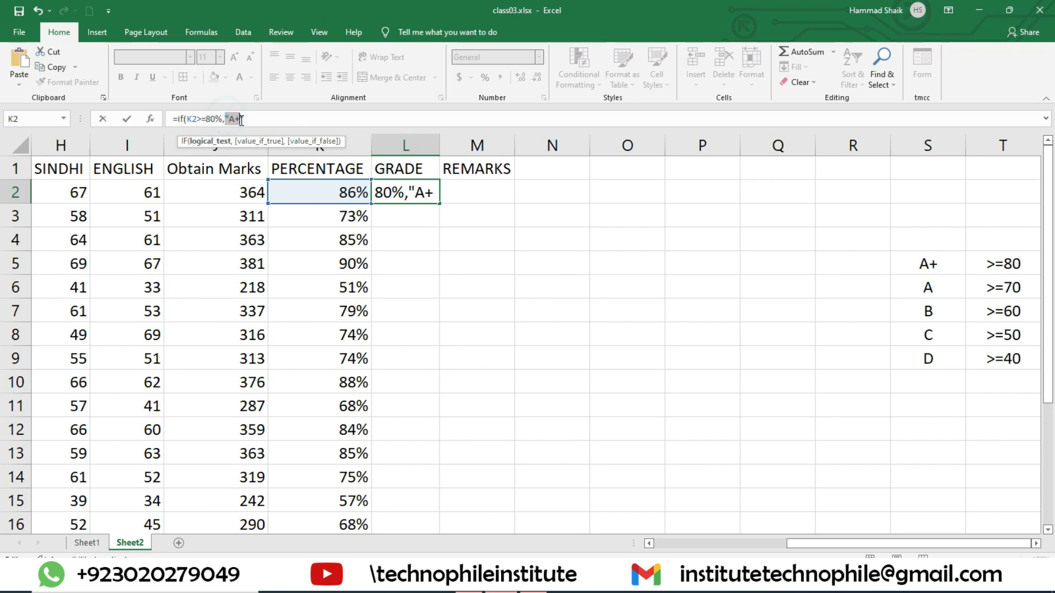
{"action": "left_click", "coordinate": [245, 119]}
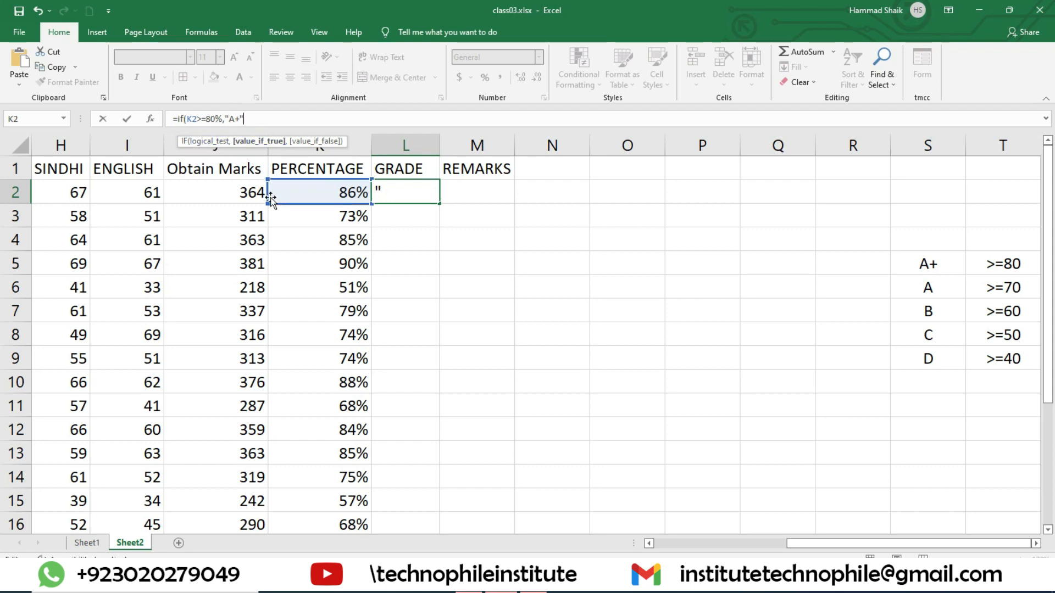
{"action": "type", "text": ","}
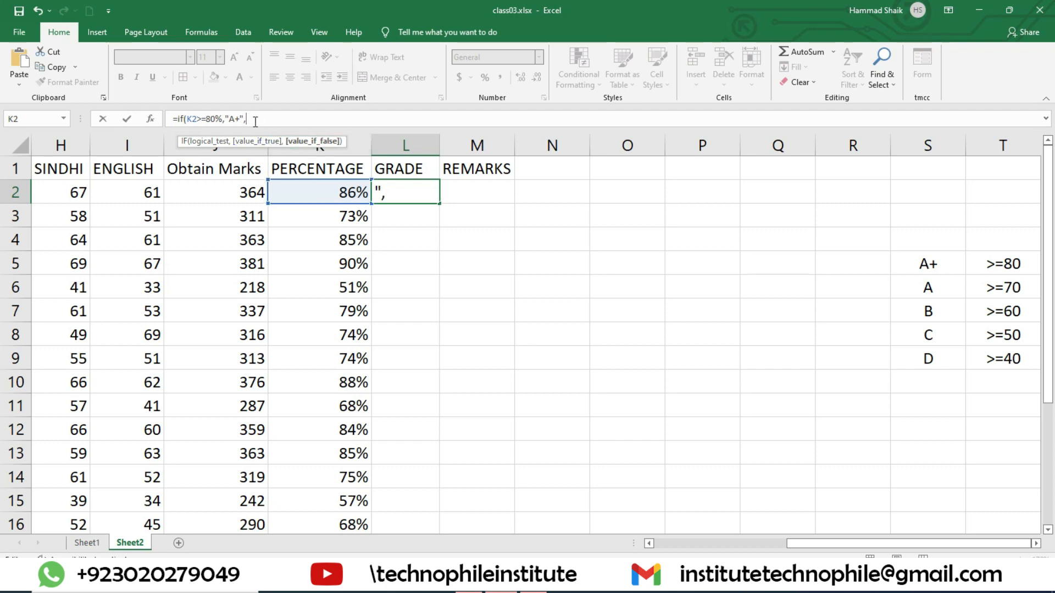
- Copy the if(K2>=80%,"A+", segment without the equals sign and paste it four times at the end of the L2 formula
{"action": "left_click_drag", "start_coordinate": [258, 118], "coordinate": [179, 118]}
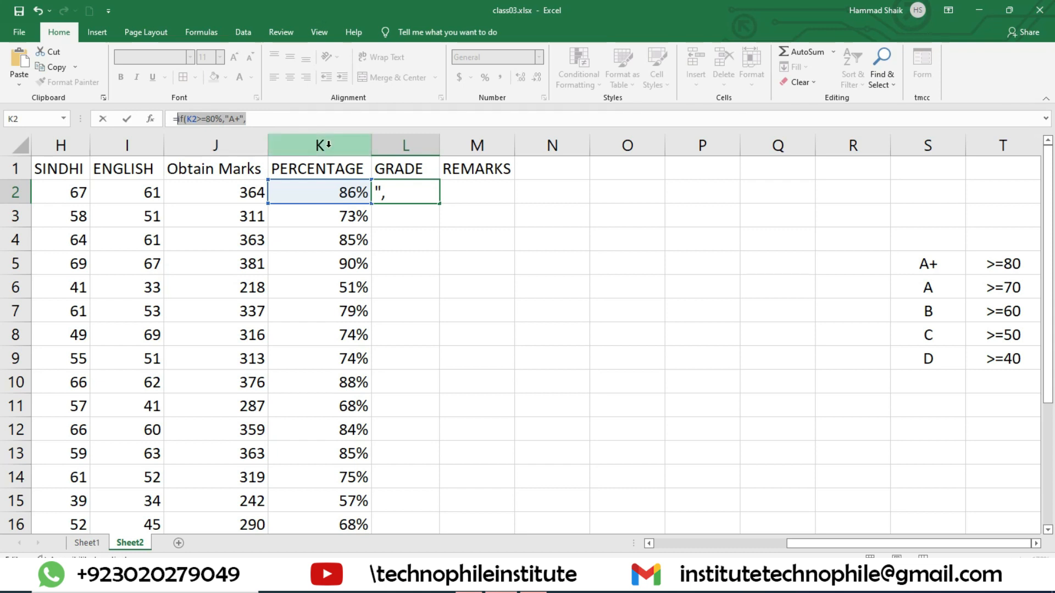
{"action": "left_click", "coordinate": [244, 118]}
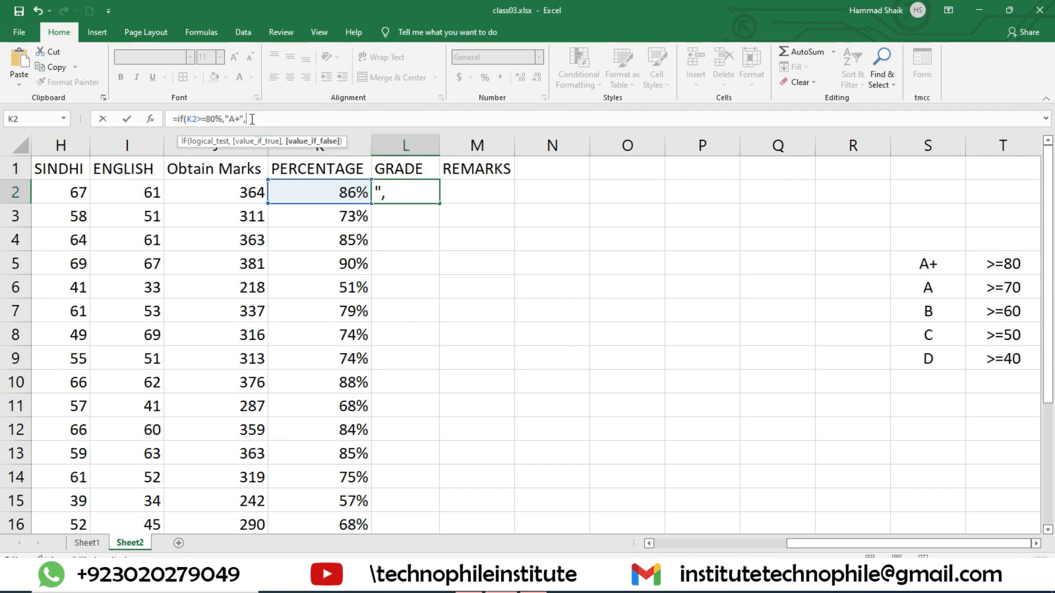
{"action": "left_click_drag", "start_coordinate": [254, 118], "coordinate": [178, 119]}
{"action": "key", "text": "ctrl+c"}
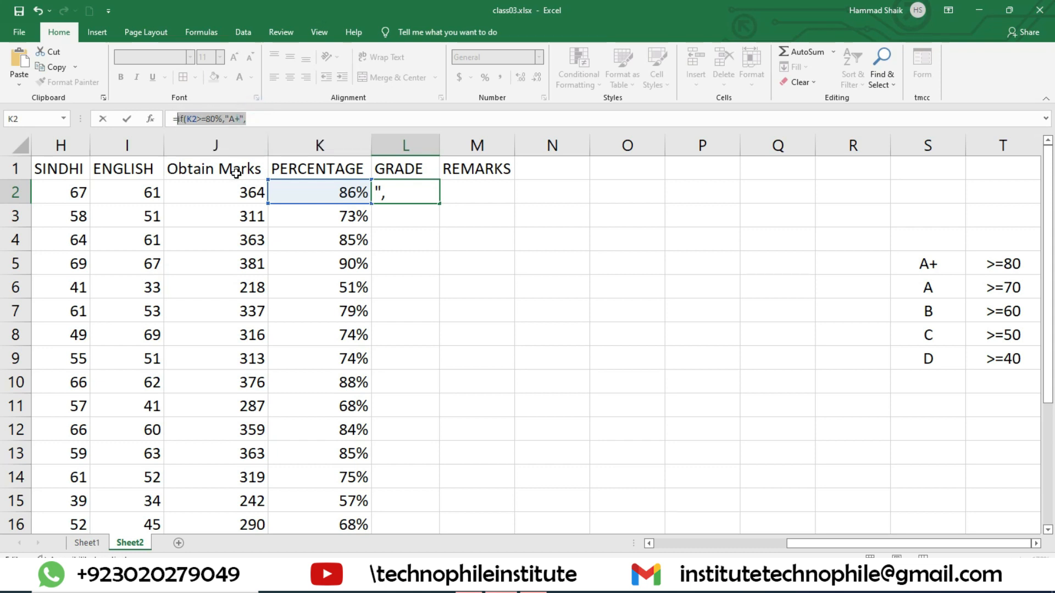
{"action": "left_click", "coordinate": [263, 118]}
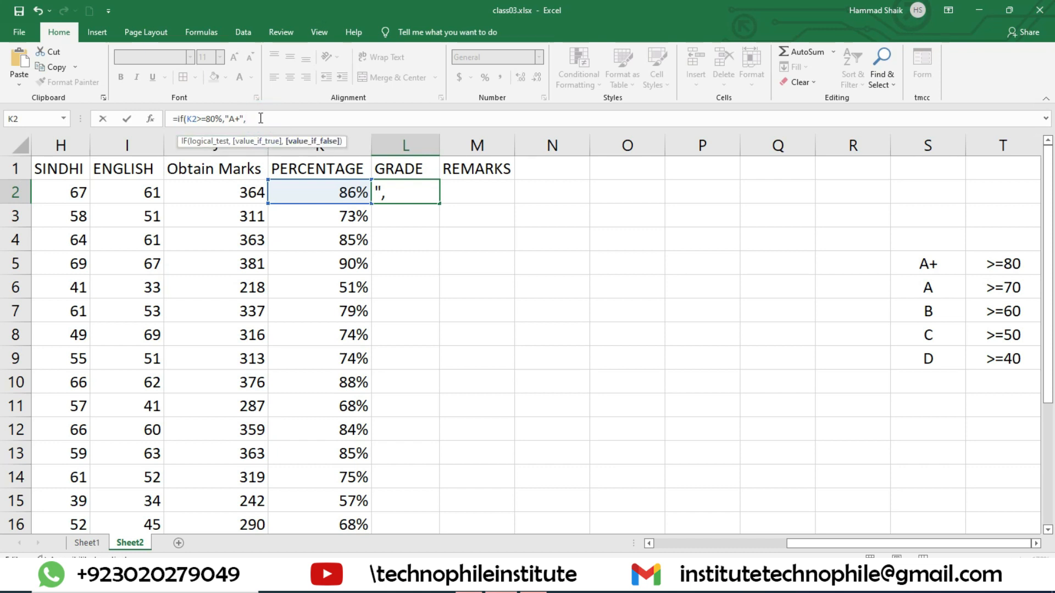
{"action": "key", "text": "ctrl+v"}
{"action": "key", "text": "ctrl+v"}
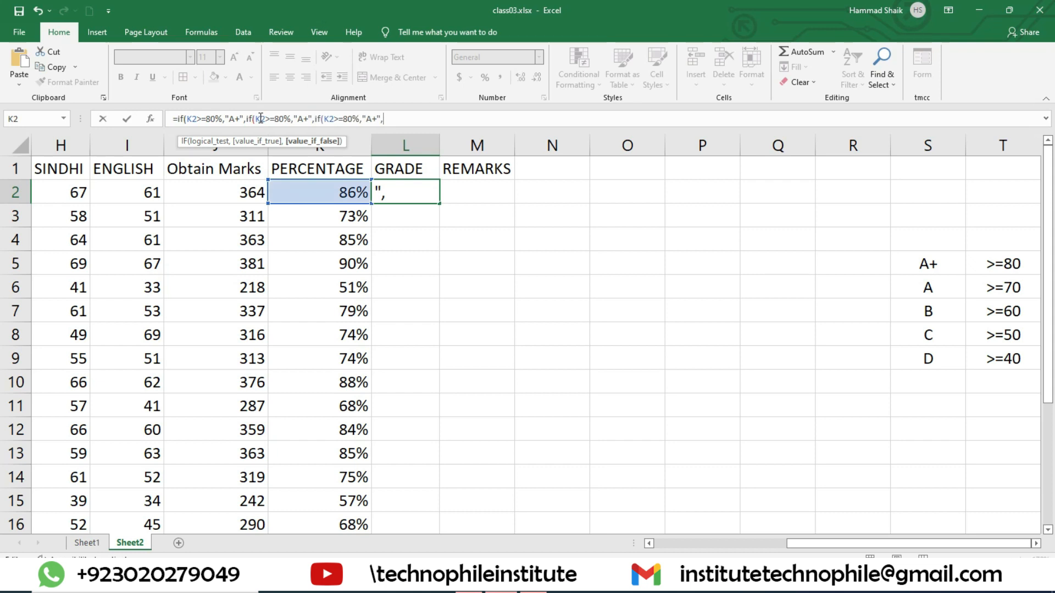
{"action": "key", "text": "ctrl+v"}
{"action": "key", "text": "ctrl+v"}
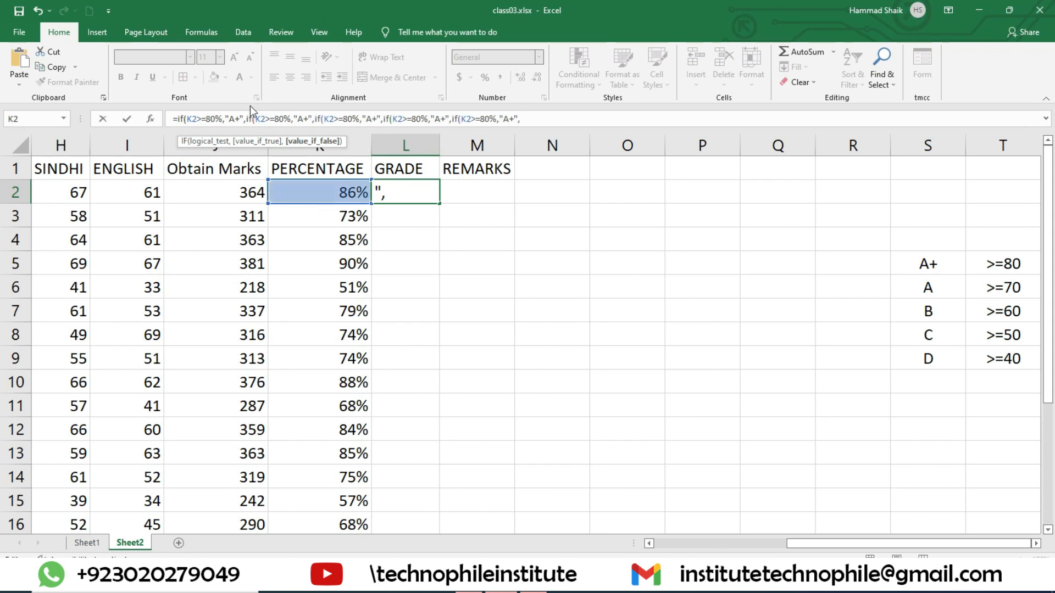
- Change the second IF in the L2 formula to test for 70% and return "A"
{"action": "left_click", "coordinate": [201, 120]}
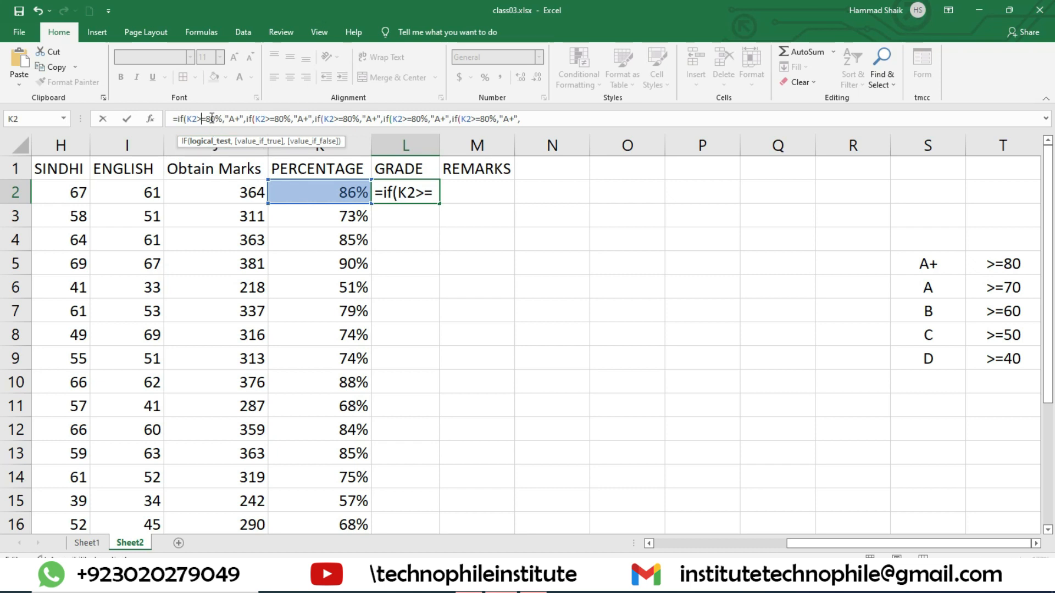
{"action": "left_click", "coordinate": [281, 119]}
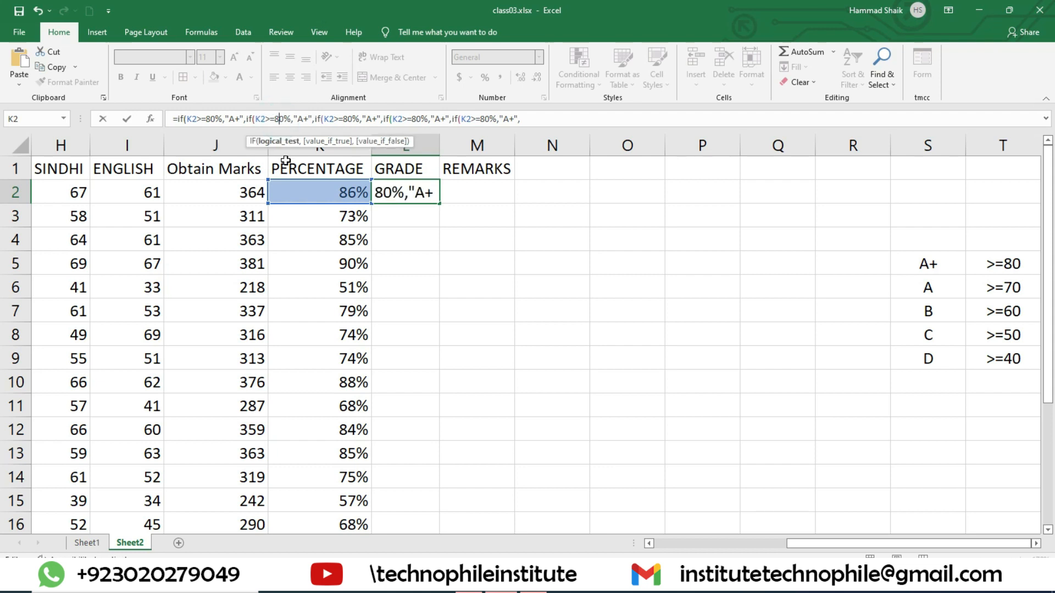
{"action": "key", "text": "BackSpace"}
{"action": "type", "text": "7"}
{"action": "left_click", "coordinate": [306, 118]}
{"action": "key", "text": "BackSpace"}
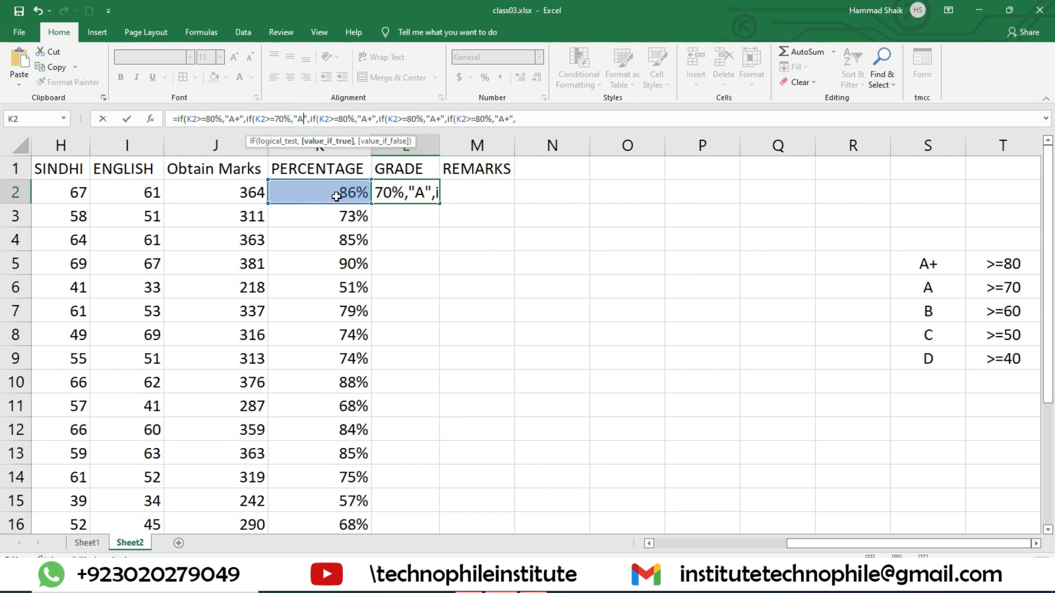
- Change the third IF in the L2 formula to test for 60% and return "B"
{"action": "left_click", "coordinate": [337, 119]}
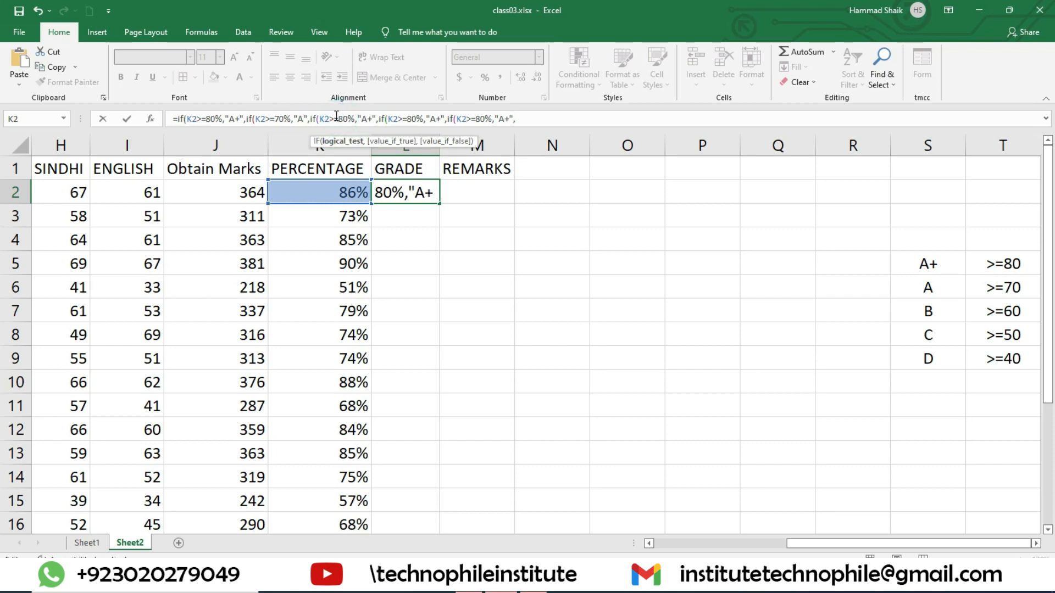
{"action": "key", "text": "Delete"}
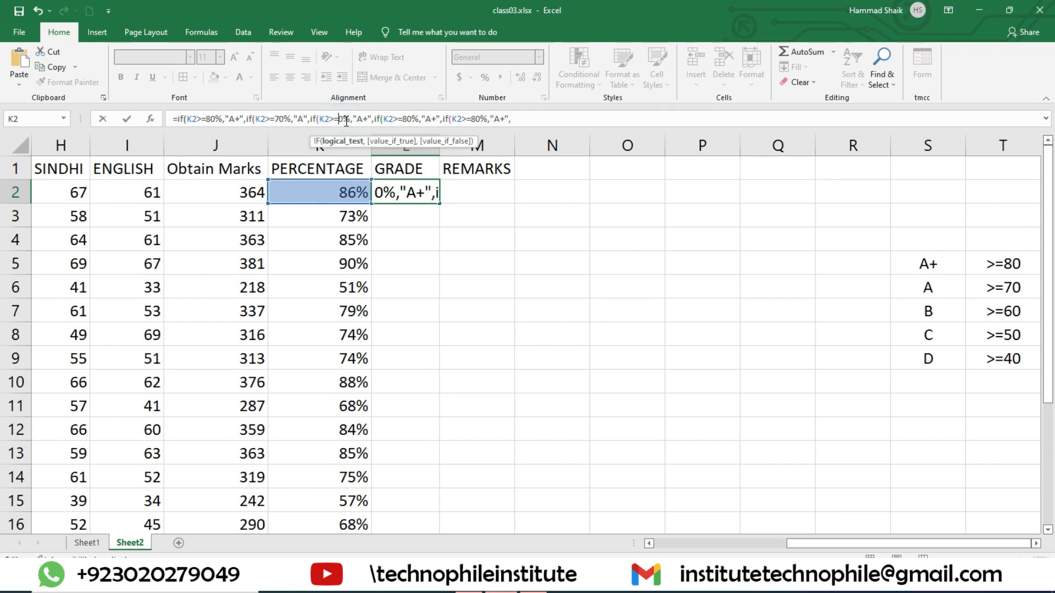
{"action": "type", "text": "6"}
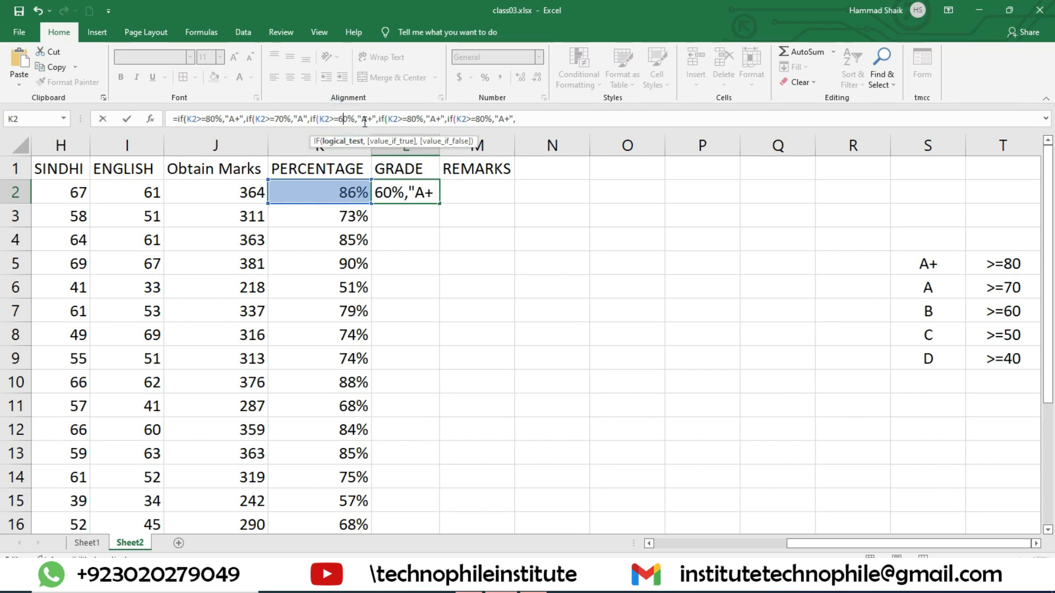
{"action": "left_click", "coordinate": [367, 120]}
{"action": "double_click", "coordinate": [367, 119]}
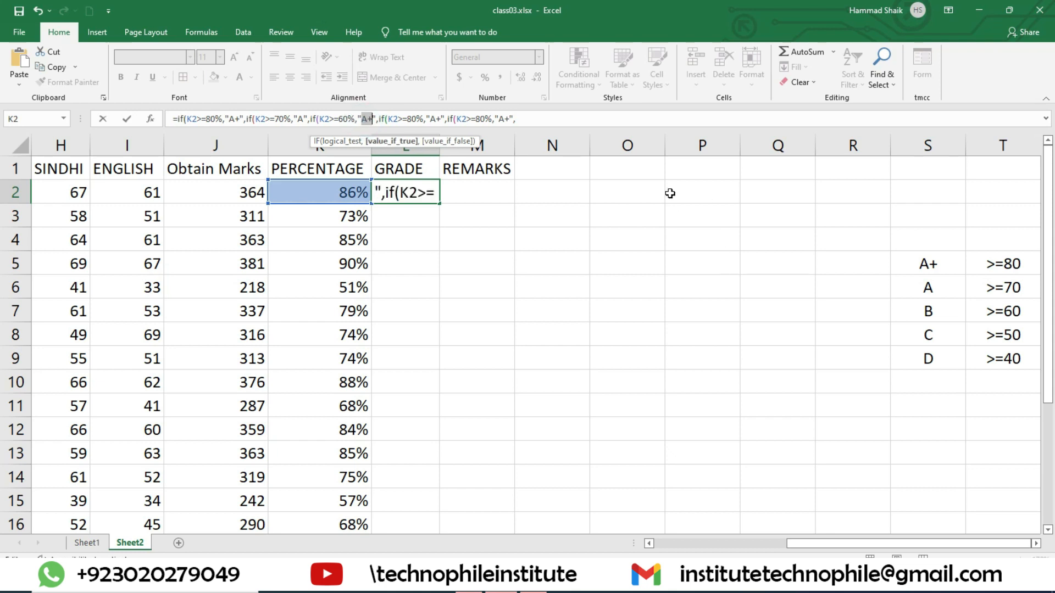
{"action": "type", "text": "B"}
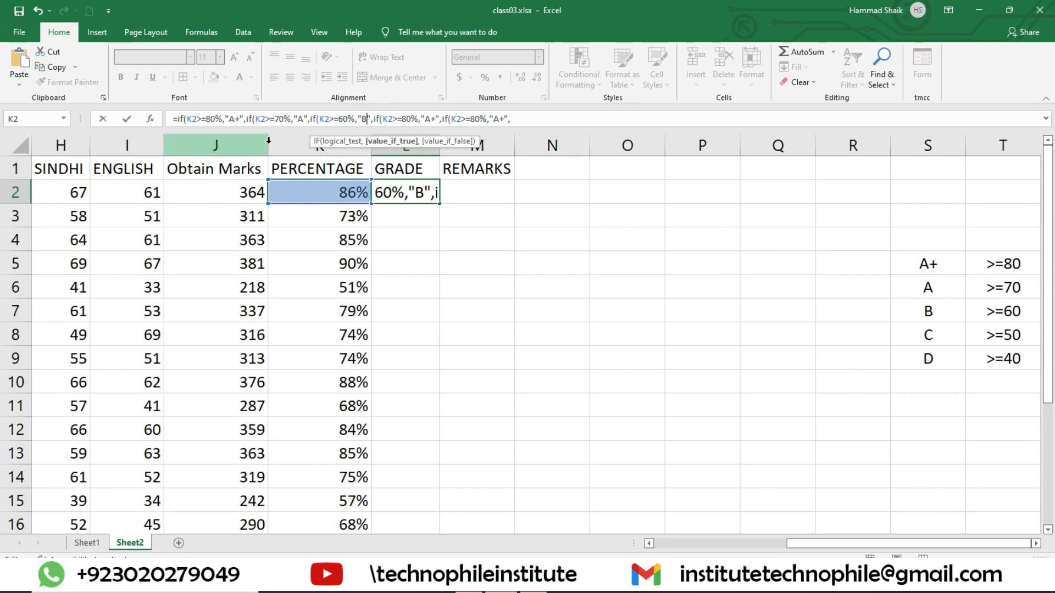
- Change the fourth IF in the L2 formula to test for 50% and return "C"
{"action": "left_click", "coordinate": [406, 120]}
{"action": "key", "text": "BackSpace"}
{"action": "type", "text": "5"}
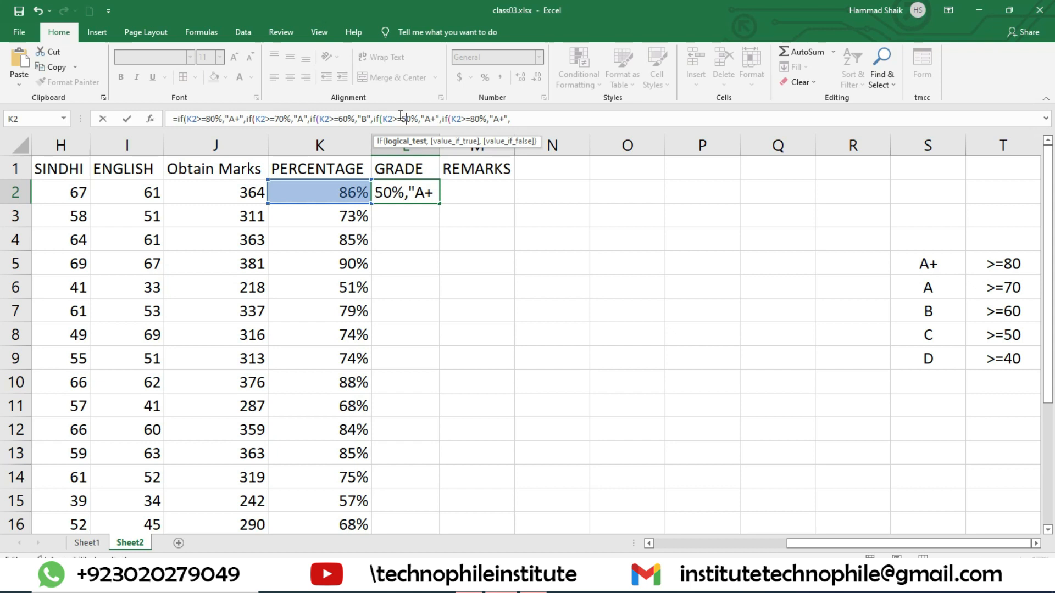
{"action": "double_click", "coordinate": [432, 120]}
{"action": "type", "text": "C"}
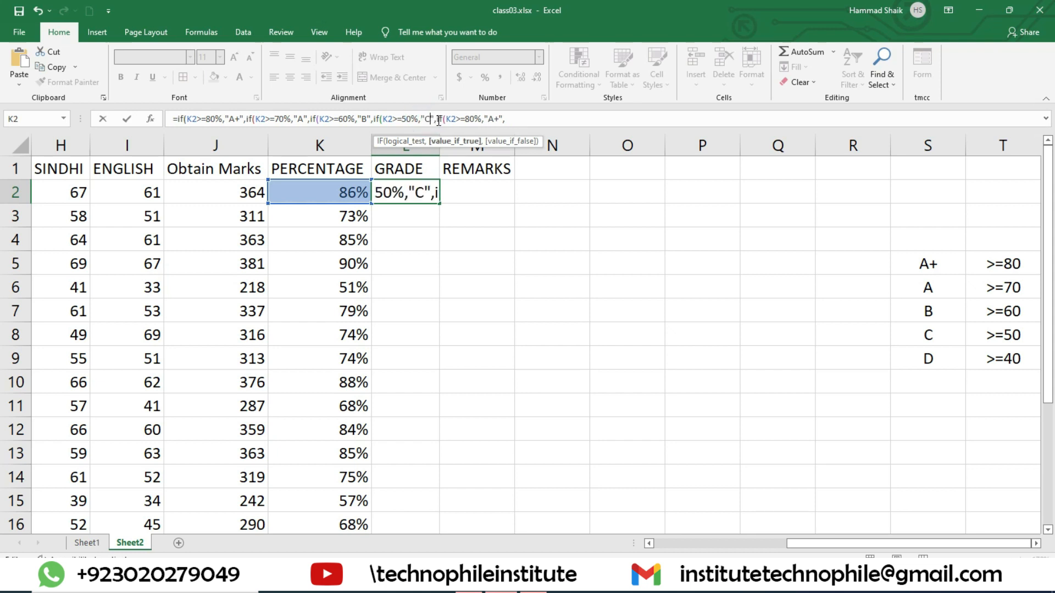
- Change the fifth IF in the L2 formula to test for 40% and return "D"
{"action": "left_click", "coordinate": [470, 118]}
{"action": "type", "text": "4"}
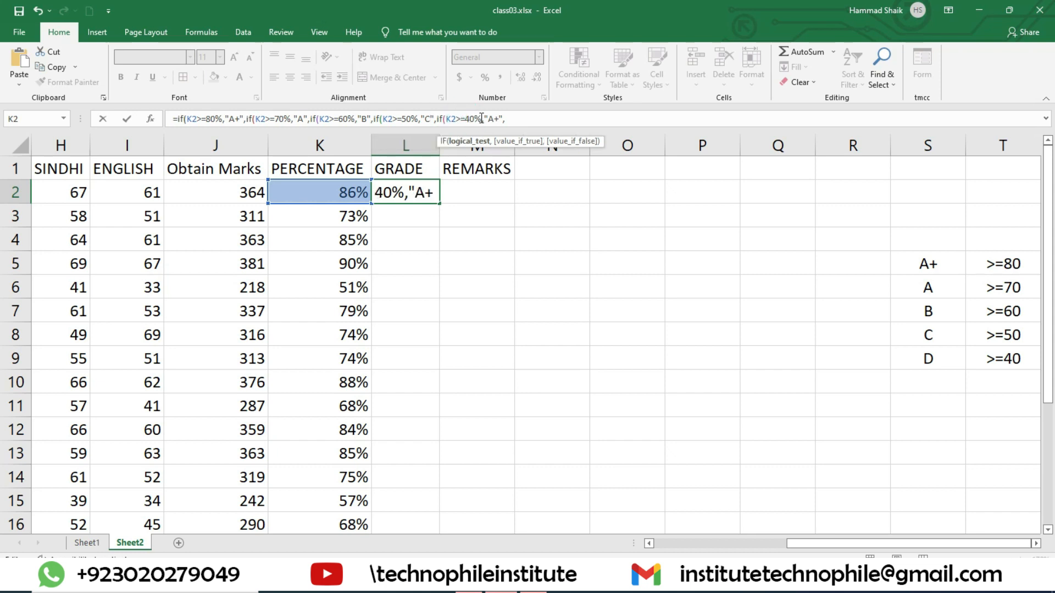
{"action": "left_click_drag", "start_coordinate": [488, 119], "coordinate": [499, 118]}
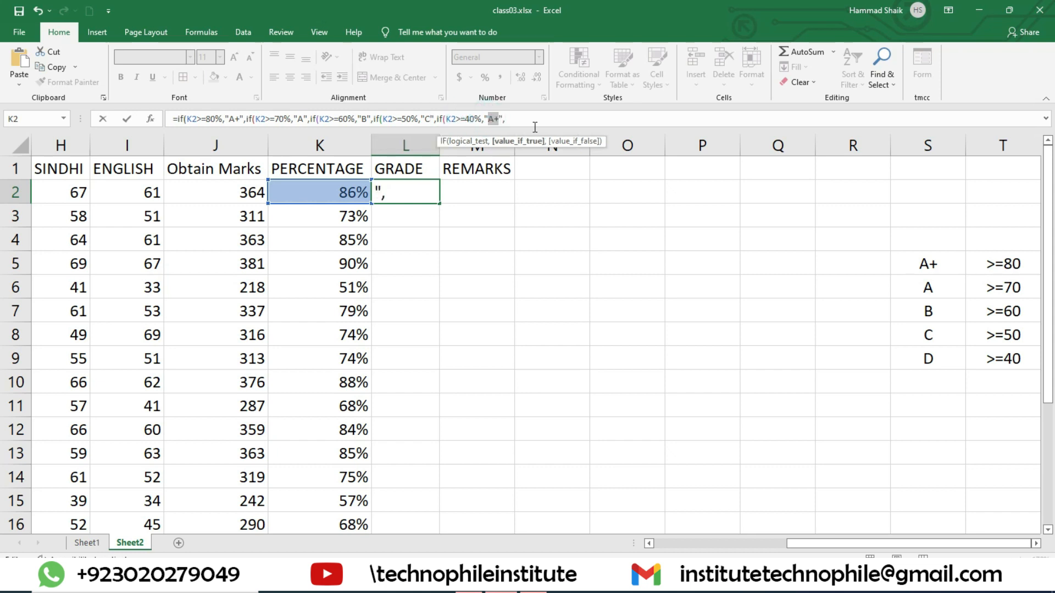
{"action": "type", "text": "D"}
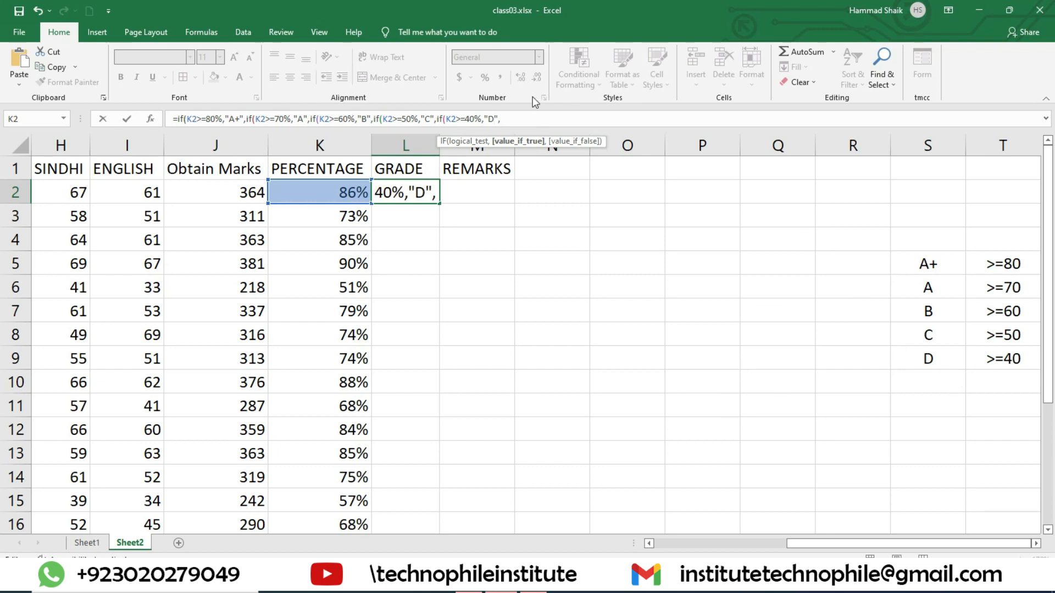
- Add "FAIL" as the final value if false, close all five IFs with parentheses and enter the L2 formula
{"action": "left_click", "coordinate": [508, 114]}
{"action": "type", "text": "\"FAIL"}
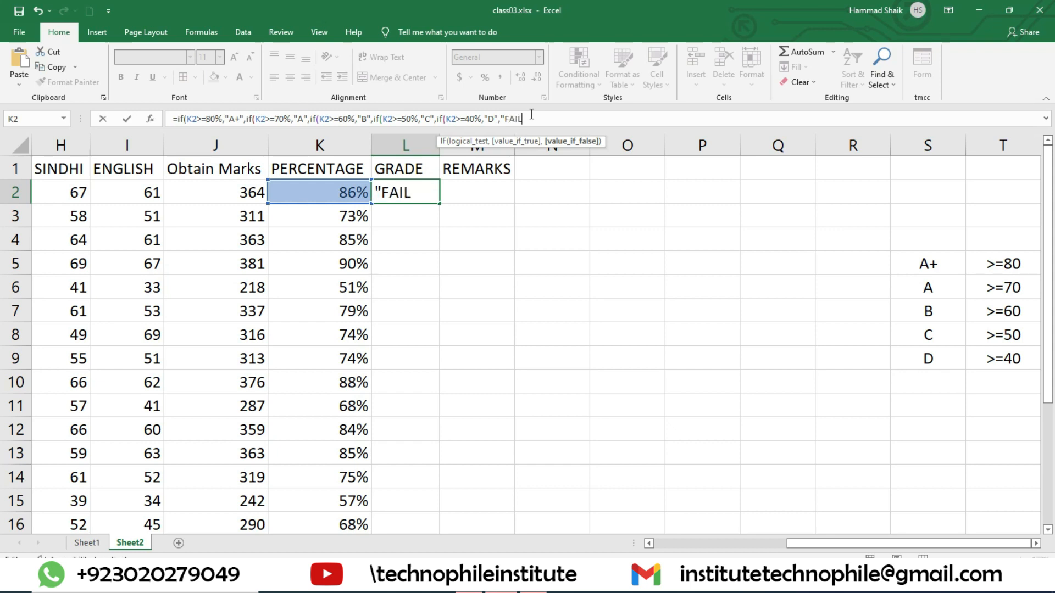
{"action": "type", "text": "\")))))"}
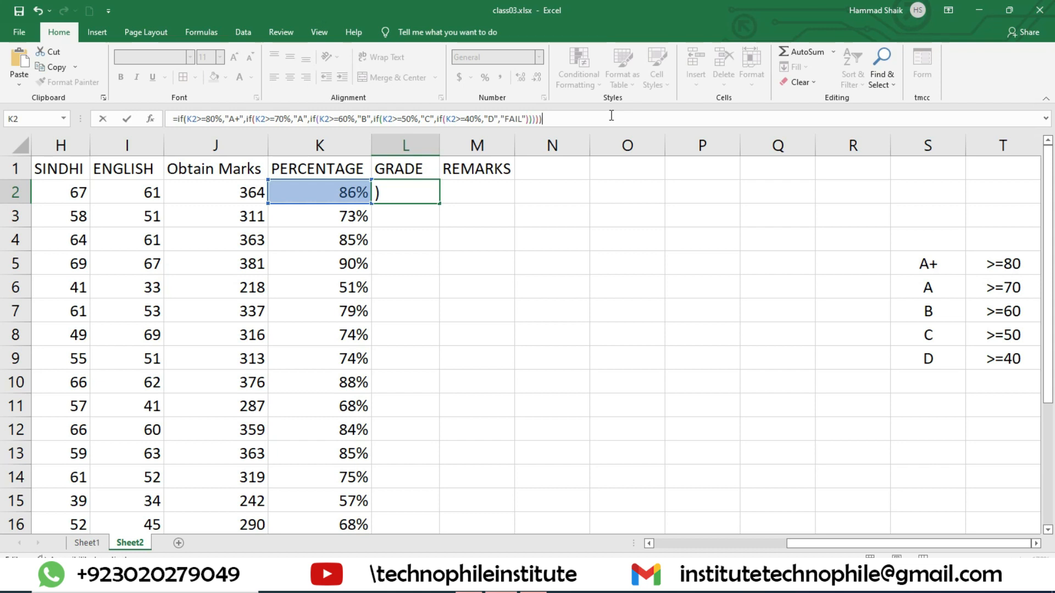
{"action": "key", "text": "Return"}
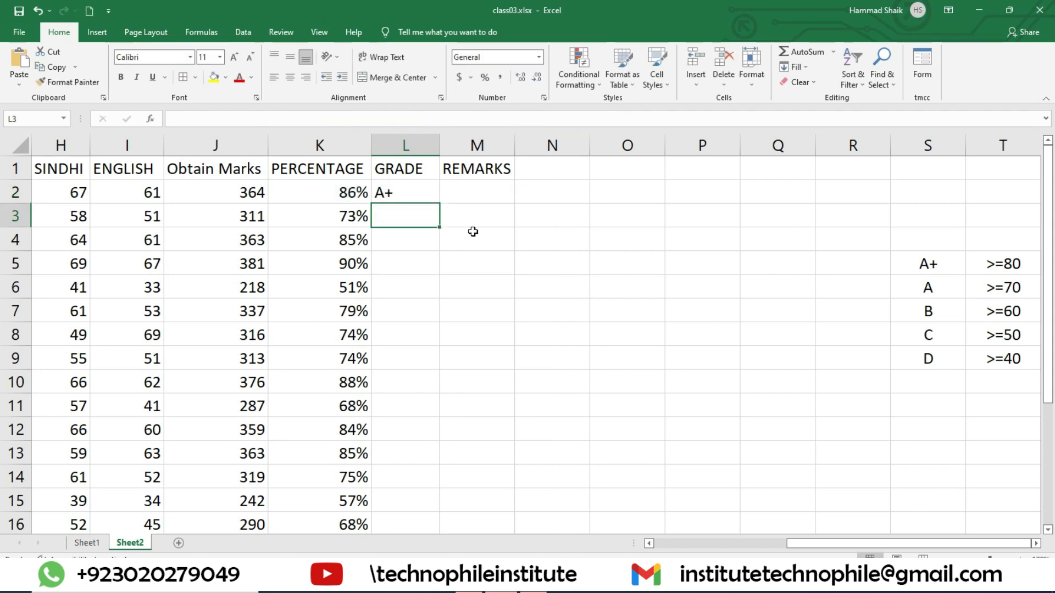
- Copy the L2 grade formula down the GRADE column to L22 and check the filled rows
{"action": "left_click", "coordinate": [426, 186]}
{"action": "double_click", "coordinate": [439, 206]}
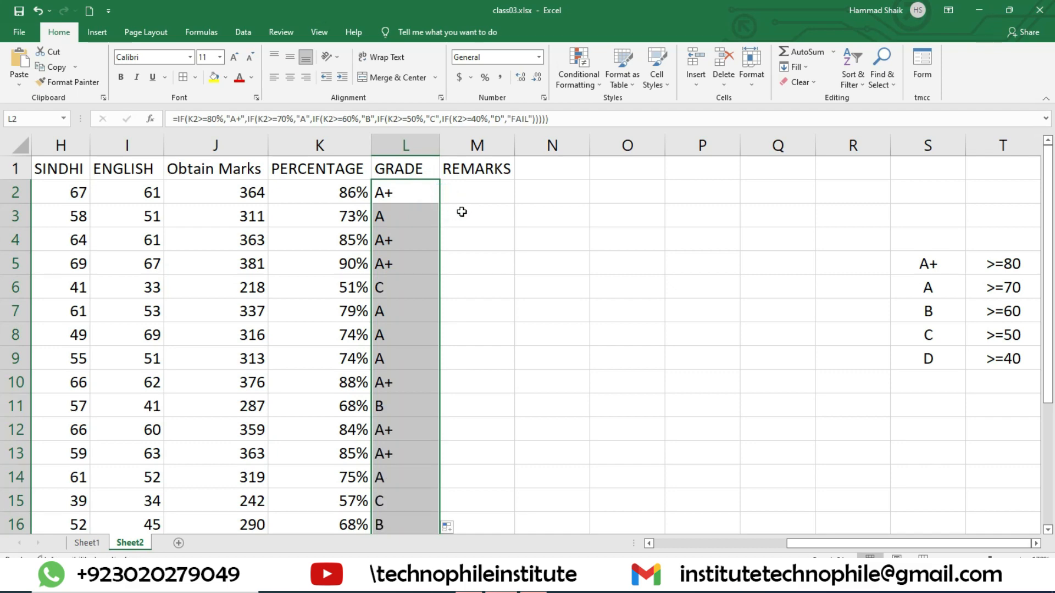
{"action": "scroll", "coordinate": [461, 212], "scroll_direction": "down", "scroll_amount": 4}
{"action": "scroll", "coordinate": [462, 212], "scroll_direction": "up", "scroll_amount": 2}
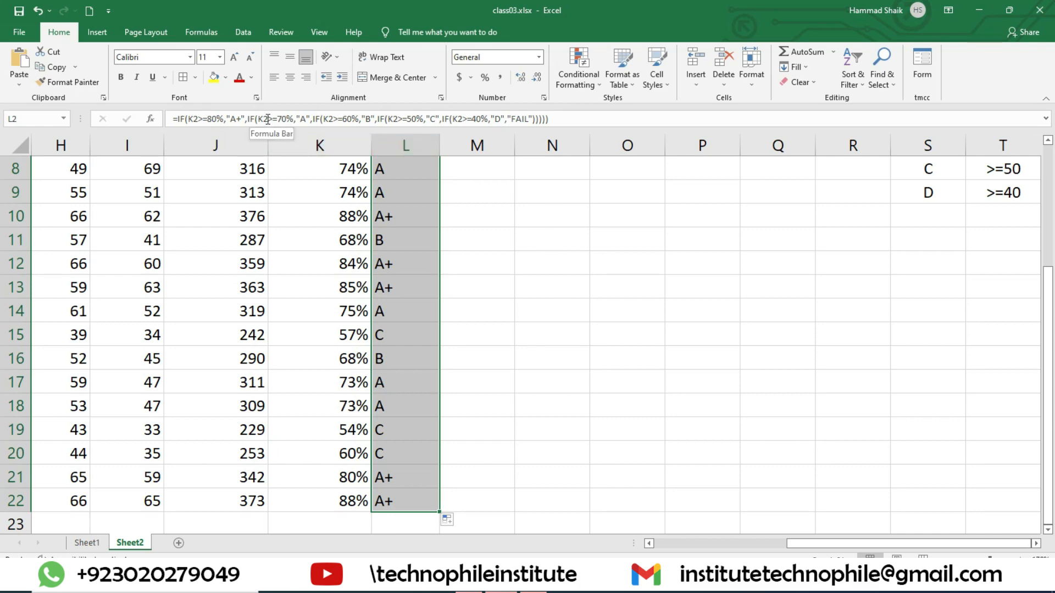
- Examine the nested IF formula in L2, from its "A+" result through the repeated IF tests to the final "FAIL" value
{"action": "left_click", "coordinate": [243, 120]}
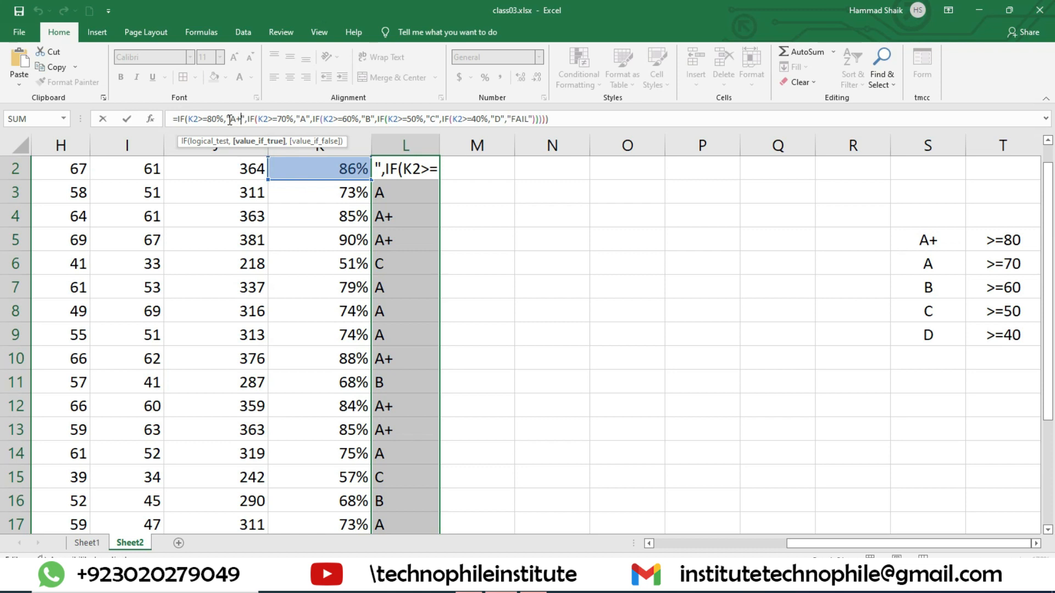
{"action": "left_click_drag", "start_coordinate": [227, 119], "coordinate": [241, 118]}
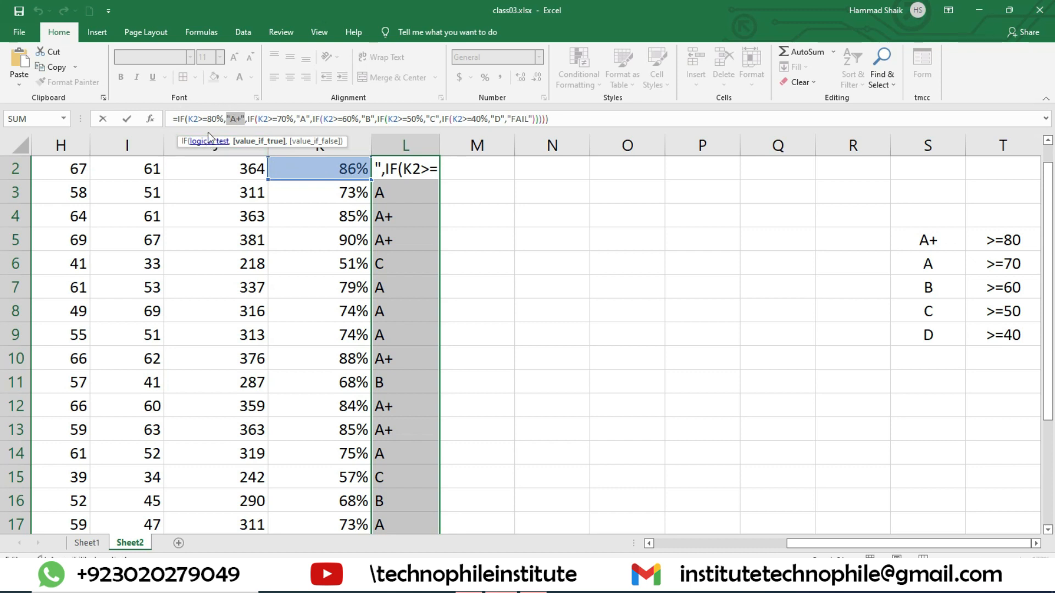
{"action": "left_click", "coordinate": [255, 119]}
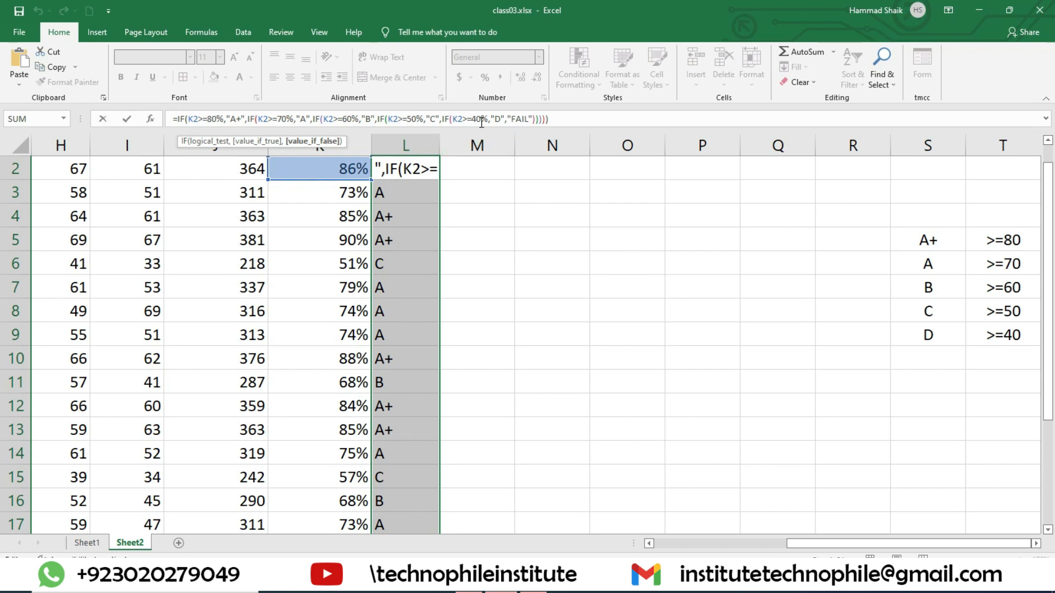
{"action": "left_click_drag", "start_coordinate": [506, 118], "coordinate": [185, 119]}
{"action": "left_click", "coordinate": [520, 119]}
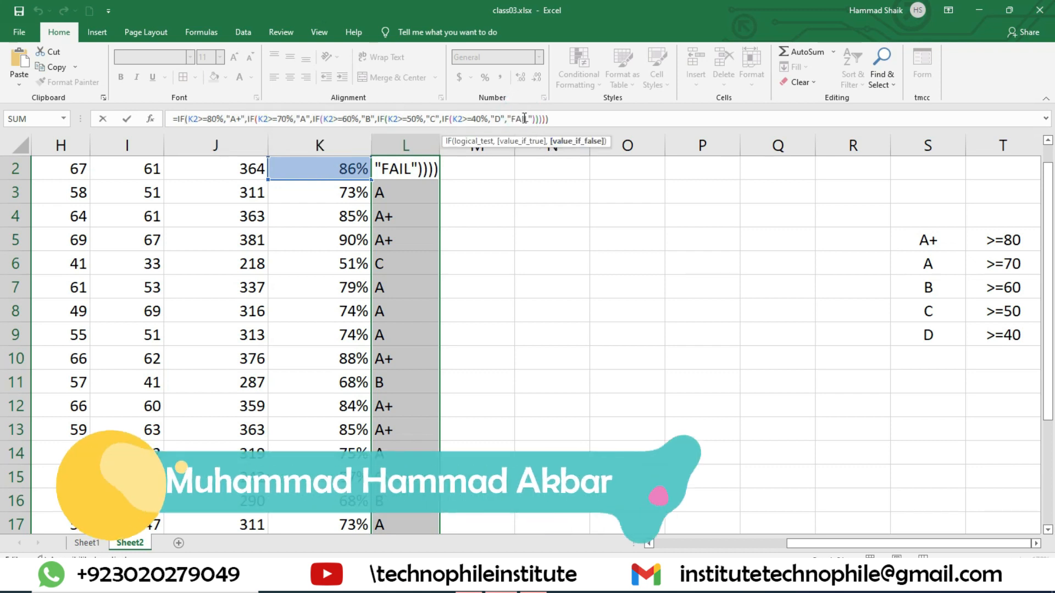
{"action": "left_click_drag", "start_coordinate": [533, 122], "coordinate": [507, 122]}
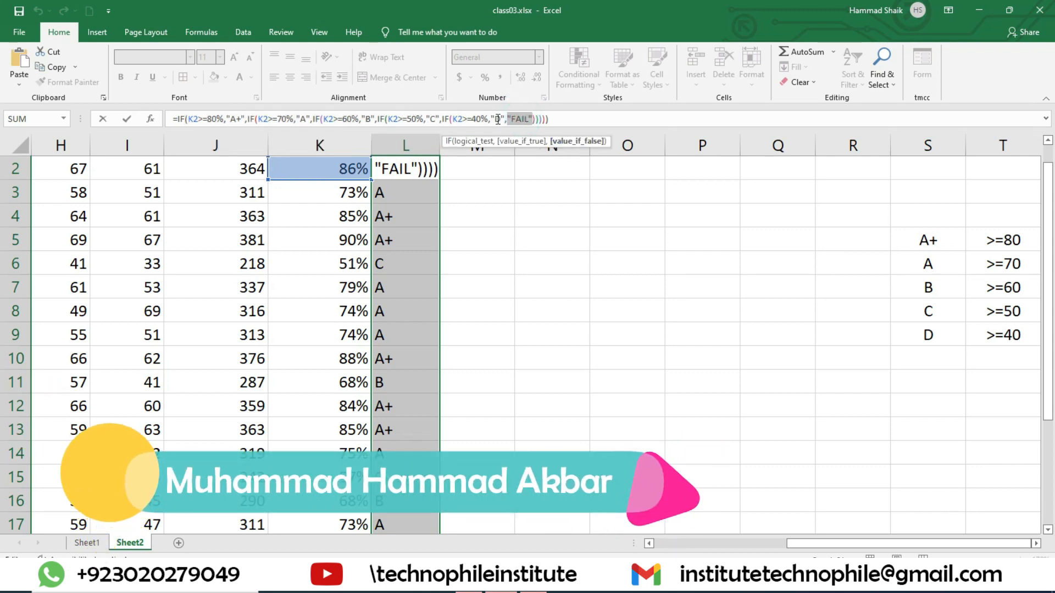
{"action": "key", "text": "Return"}
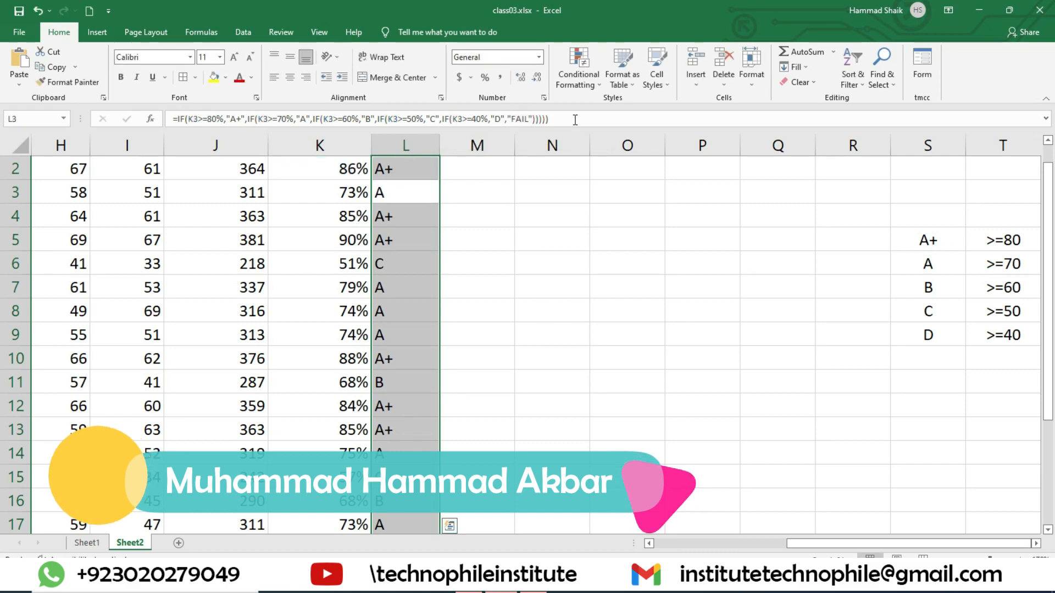
- Set the ENGLISH, SINDHI, PAK STUDIES and CHEM PR marks in row 4 to 0
{"action": "scroll", "coordinate": [577, 291], "scroll_direction": "down", "scroll_amount": 5, "text": "ctrl"}
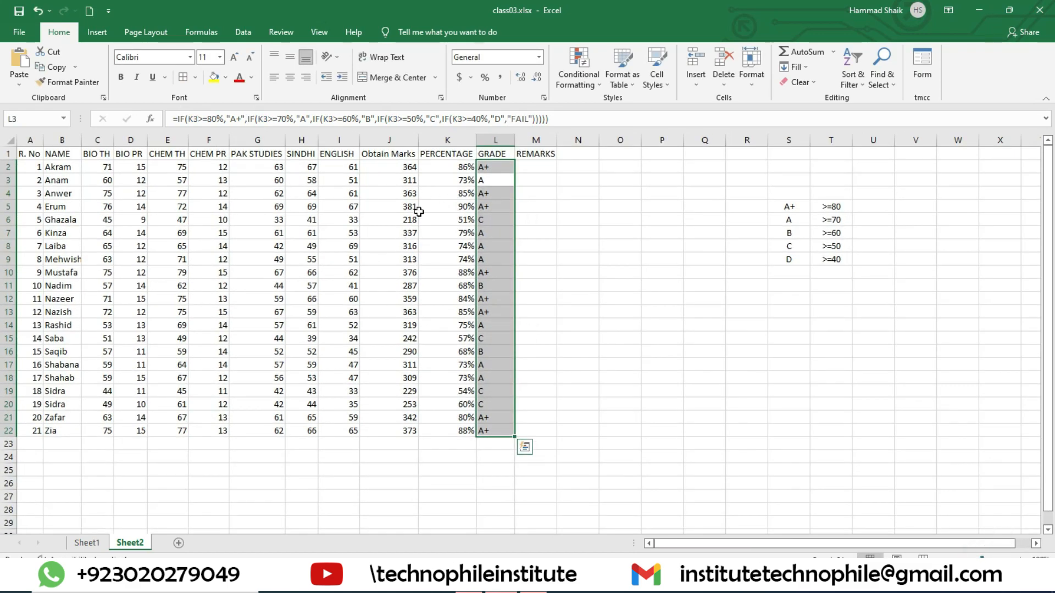
{"action": "left_click", "coordinate": [349, 193]}
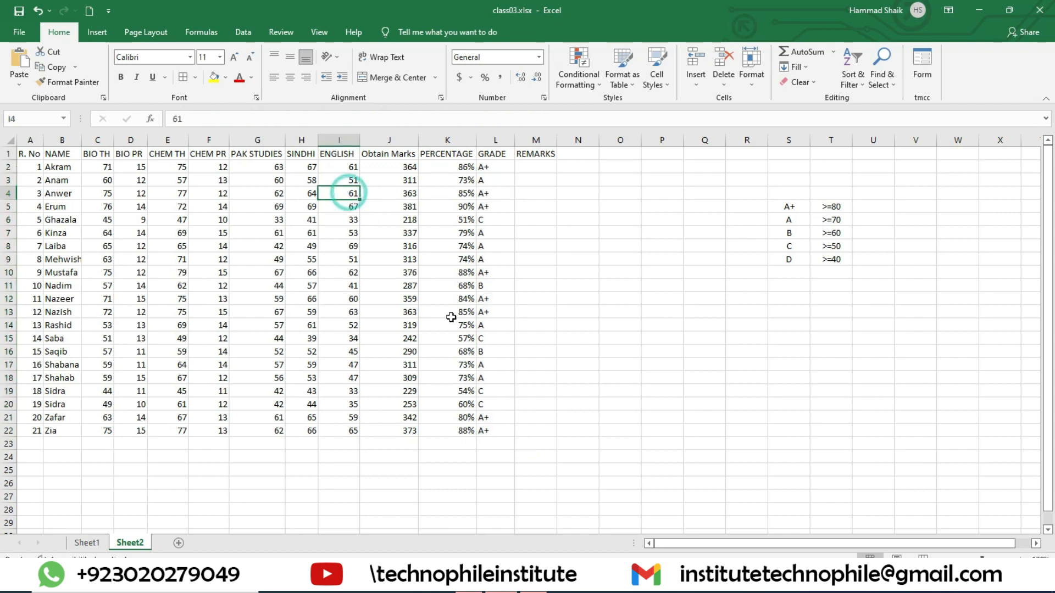
{"action": "type", "text": "0"}
{"action": "key", "text": "Left"}
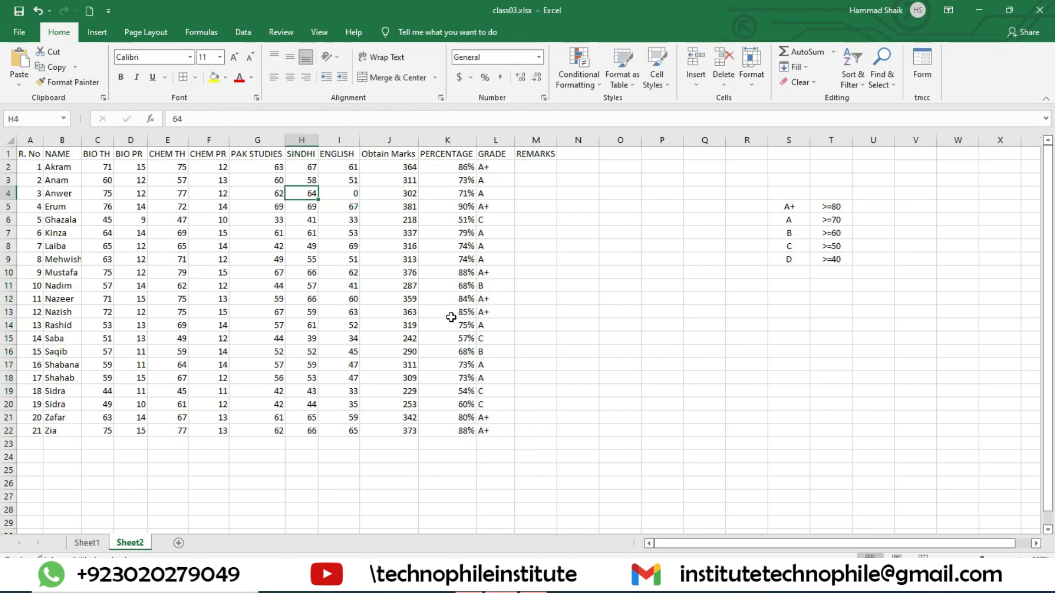
{"action": "type", "text": "0"}
{"action": "key", "text": "Left"}
{"action": "type", "text": "0"}
{"action": "key", "text": "Left"}
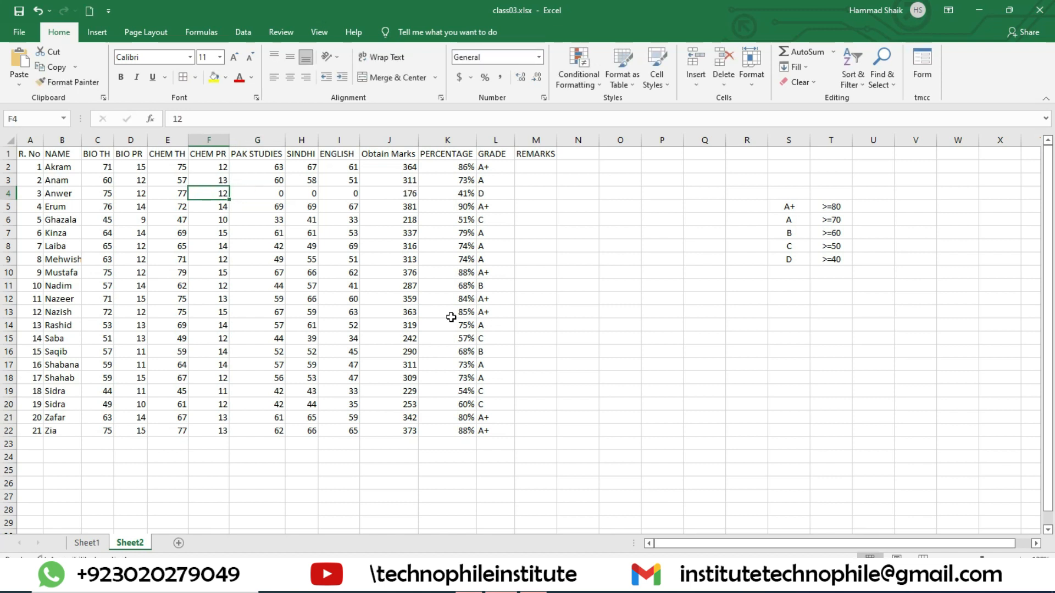
{"action": "type", "text": "0"}
{"action": "key", "text": "Left"}
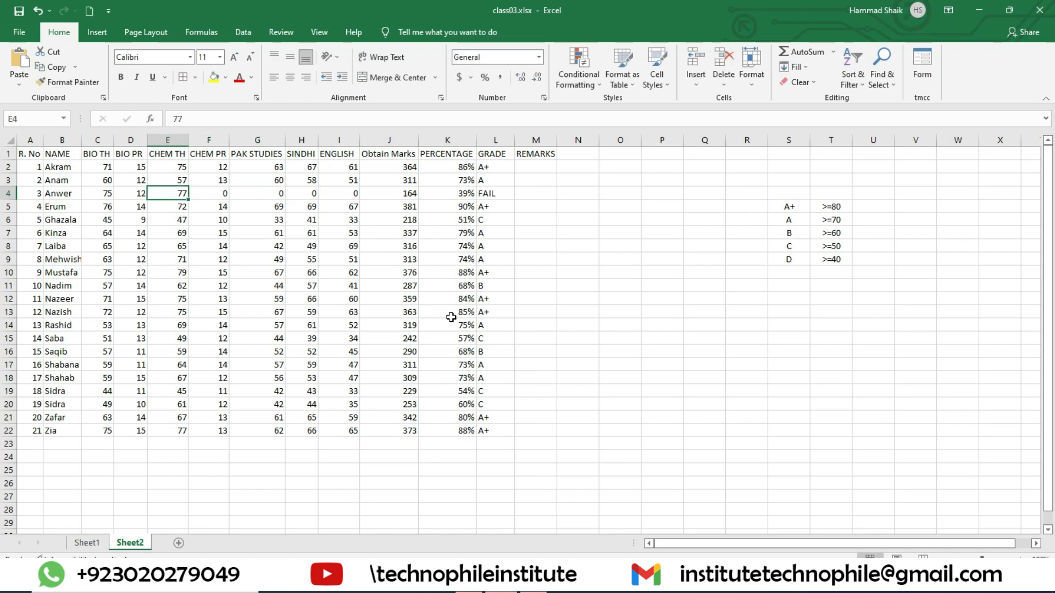
- Check the grade in L4 and the percentage in K4 against the changed marks
{"action": "key", "text": "Right"}
{"action": "key", "text": "Right"}
{"action": "key", "text": "Right"}
{"action": "key", "text": "Right"}
{"action": "key", "text": "Right"}
{"action": "key", "text": "Right"}
{"action": "key", "text": "Right"}
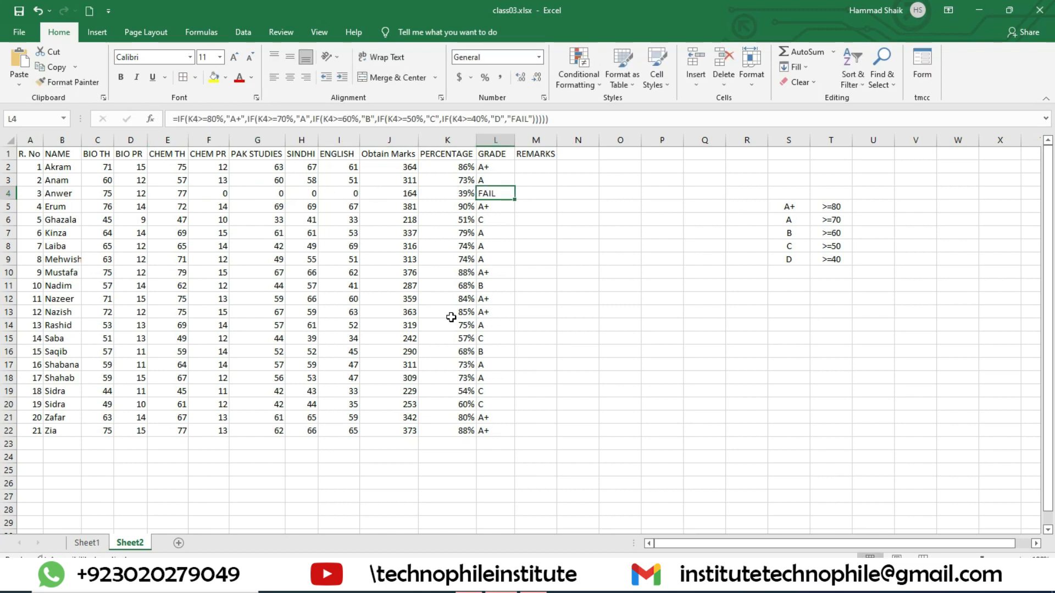
{"action": "key", "text": "Left"}
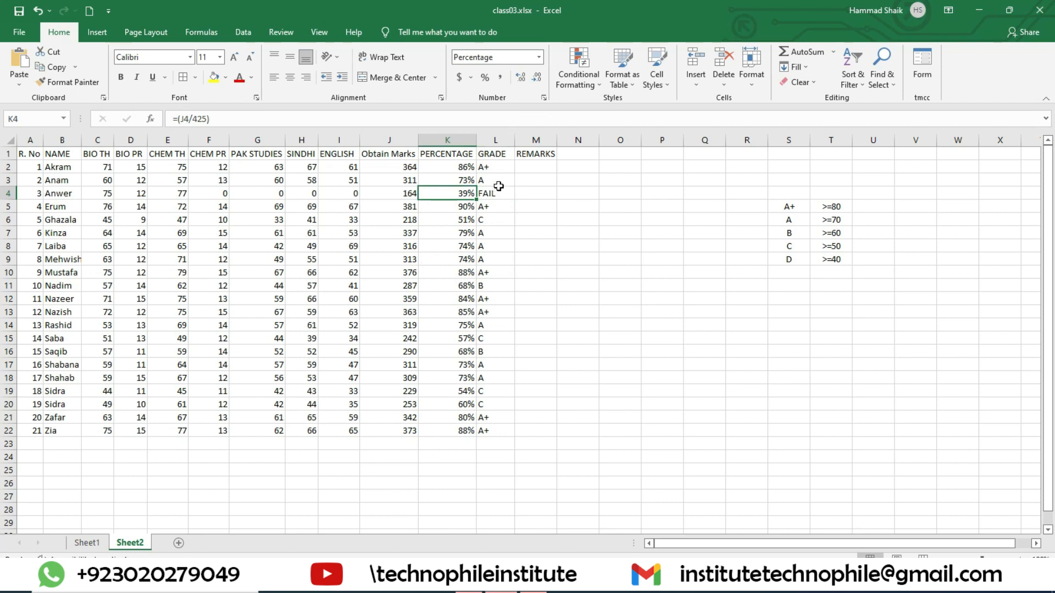
- Clear all grade formulas from L2 to L22
{"action": "left_click", "coordinate": [497, 166]}
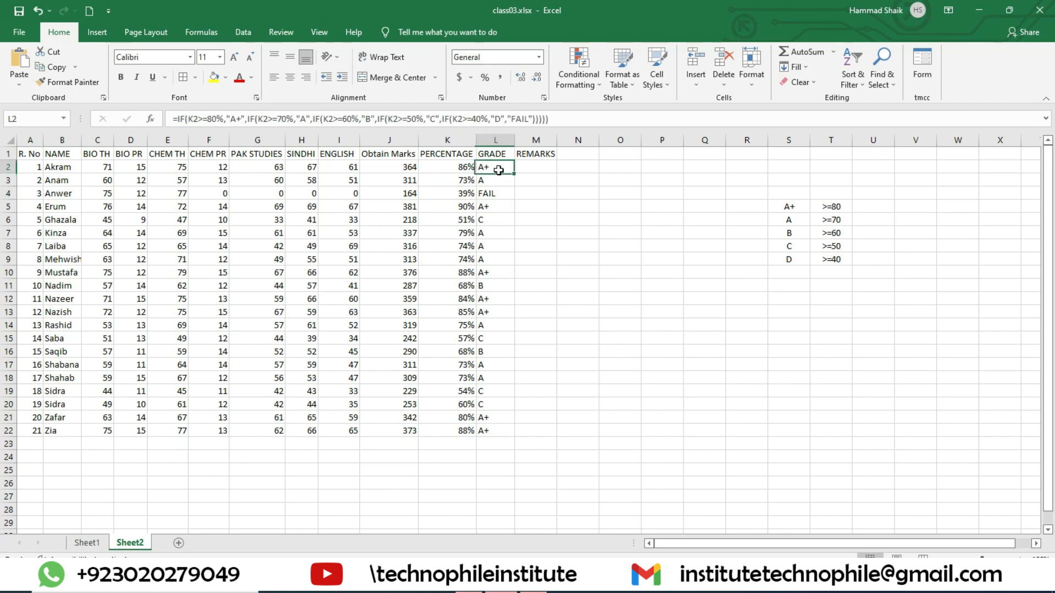
{"action": "left_click", "coordinate": [500, 429], "text": "shift"}
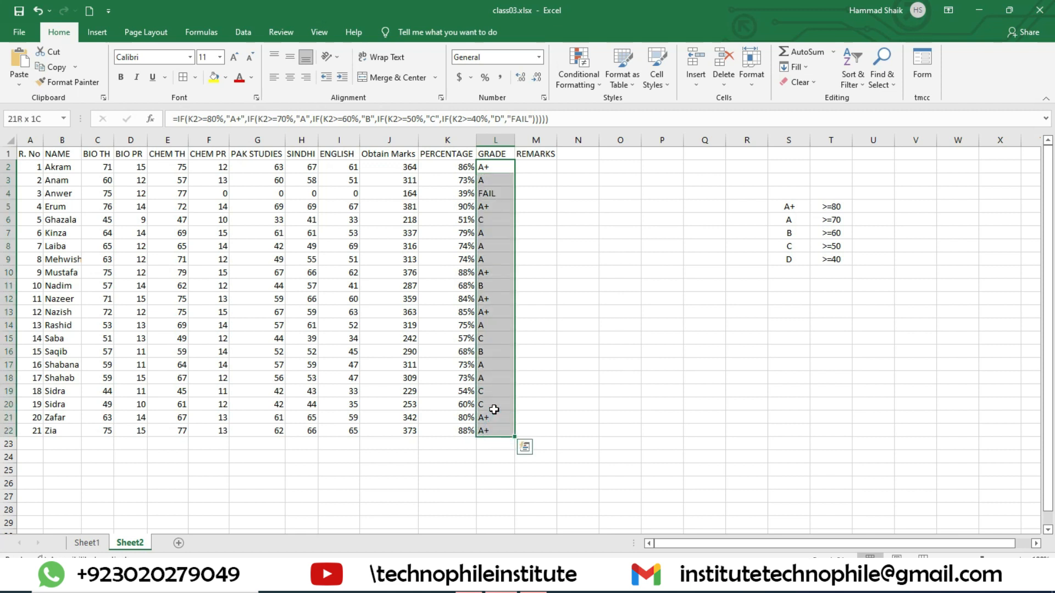
{"action": "key", "text": "Delete"}
{"action": "key", "text": "Up"}
{"action": "key", "text": "Down"}
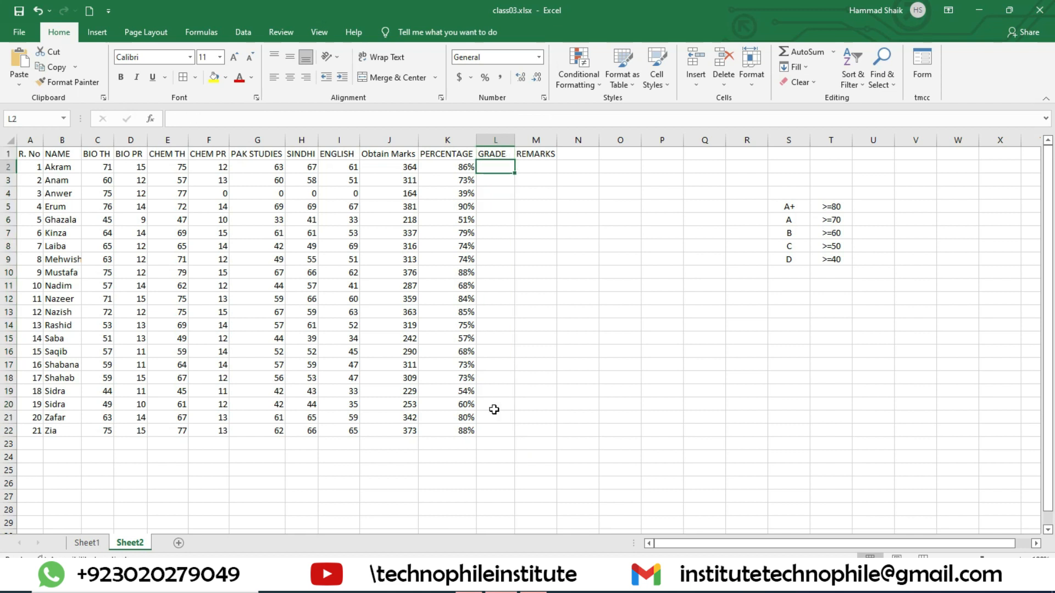
- Begin the L2 formula with an IF that tests K2>=80% and returns "A+", leaving it open for the false value
{"action": "type", "text": "=if("}
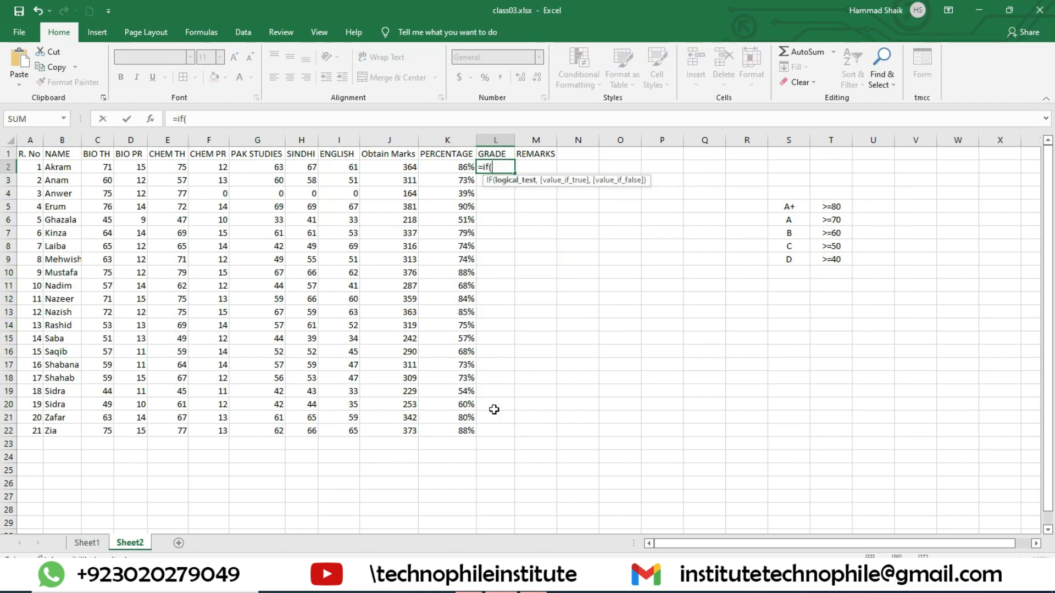
{"action": "left_click", "coordinate": [450, 168]}
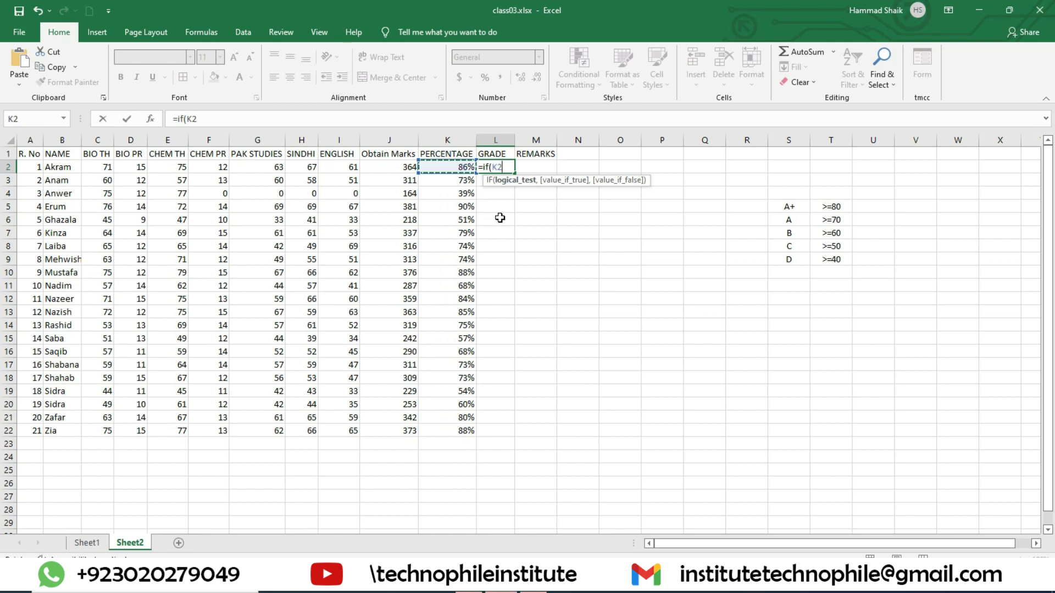
{"action": "type", "text": ">=80%"}
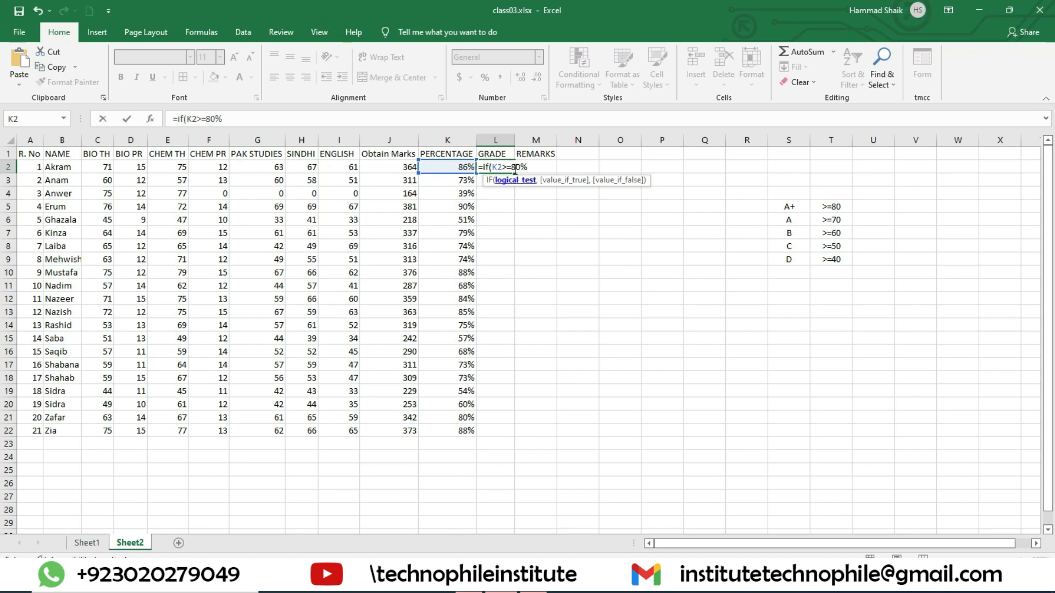
{"action": "type", "text": ","}
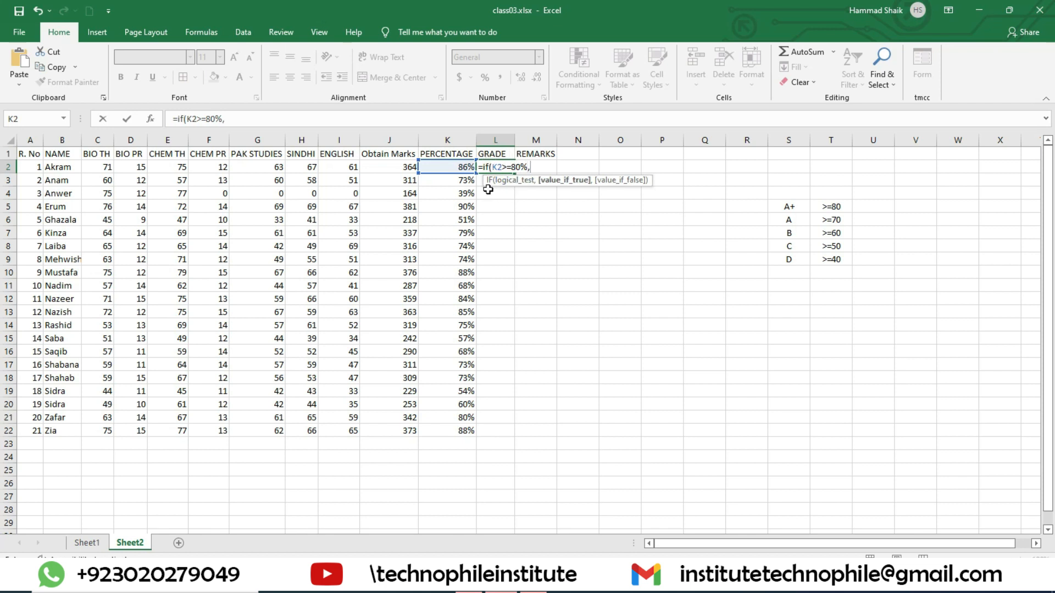
{"action": "type", "text": "\"A+\","}
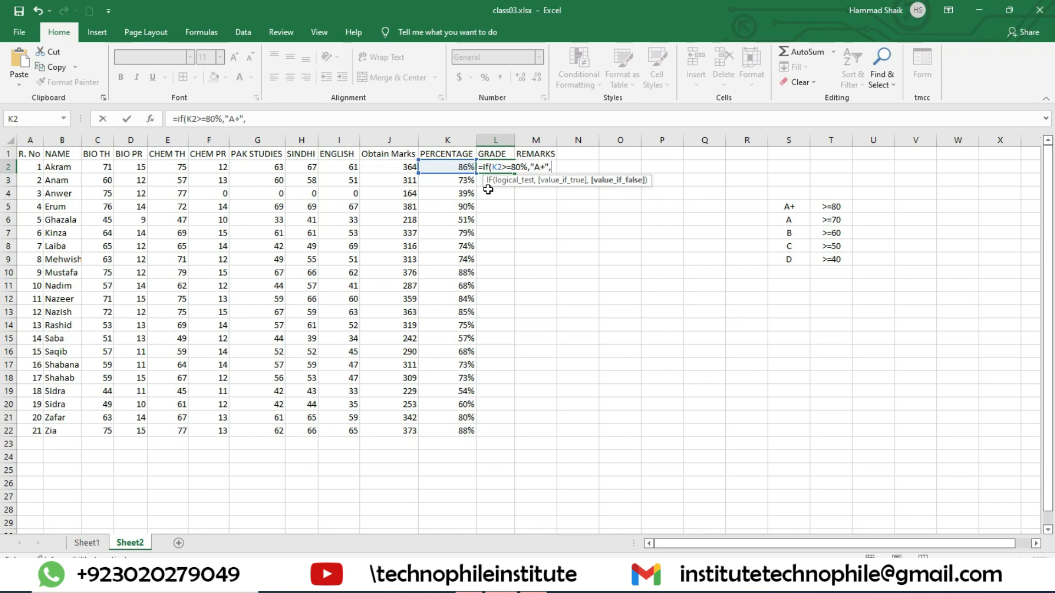
- Copy the if(K2>=80%,"A+", segment and paste it four times at the end of the L2 formula
{"action": "left_click_drag", "start_coordinate": [251, 116], "coordinate": [178, 119]}
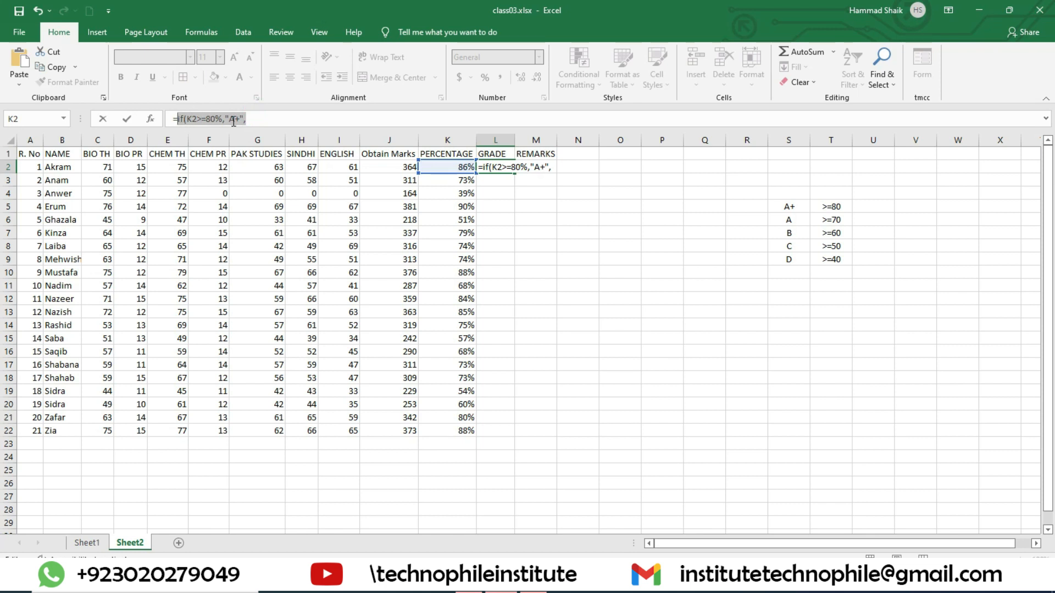
{"action": "key", "text": "ctrl+c"}
{"action": "left_click", "coordinate": [277, 116]}
{"action": "key", "text": "ctrl+v"}
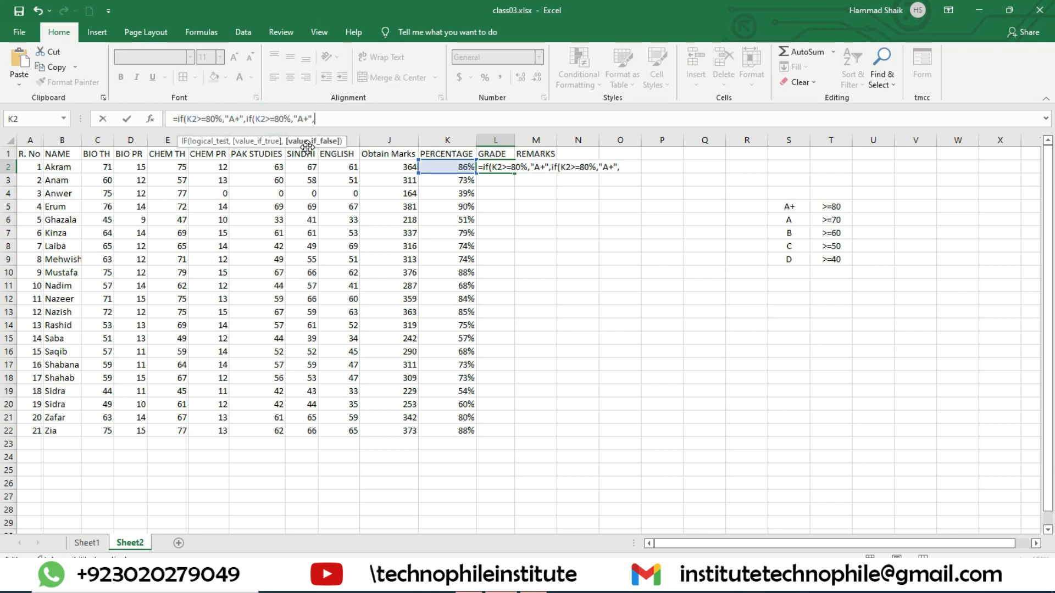
{"action": "key", "text": "ctrl+v"}
{"action": "key", "text": "ctrl+v"}
{"action": "key", "text": "ctrl+v"}
- Change the second IF in the L2 formula to test for 70% and return "A"
{"action": "left_click", "coordinate": [278, 119]}
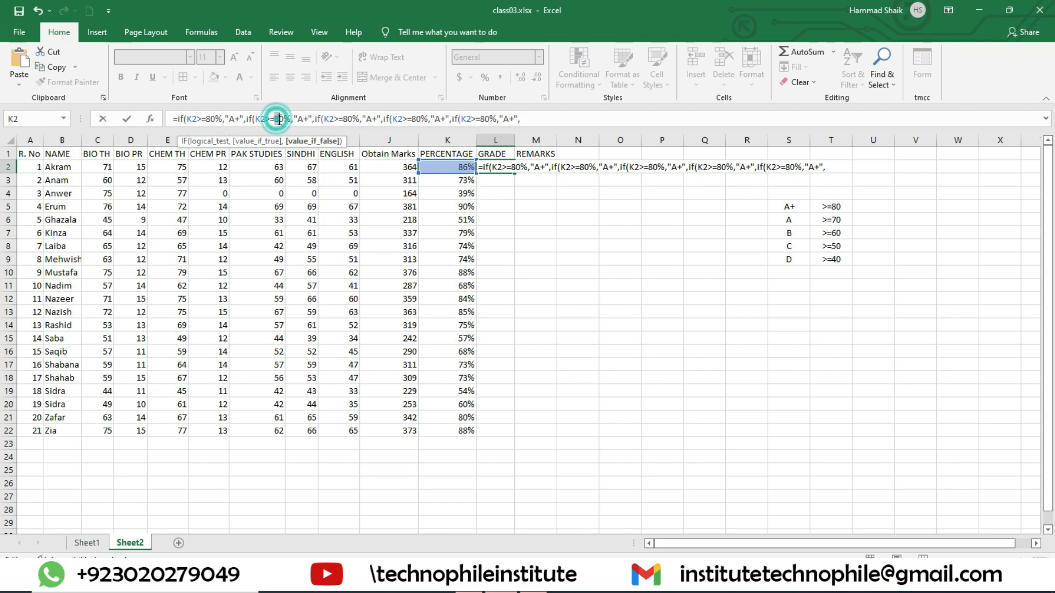
{"action": "type", "text": "7"}
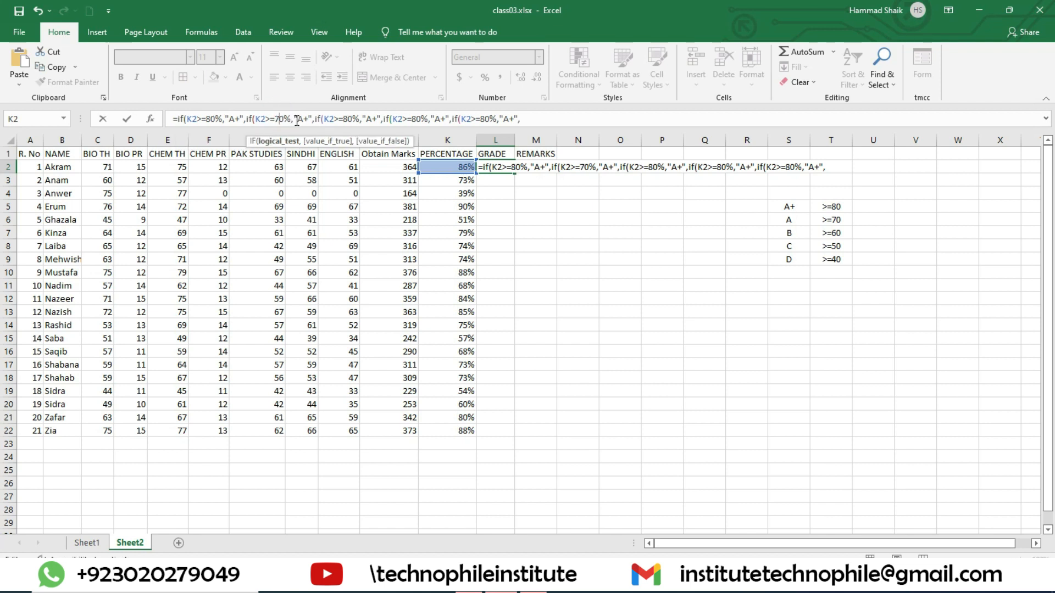
{"action": "left_click", "coordinate": [304, 119]}
{"action": "key", "text": "BackSpace"}
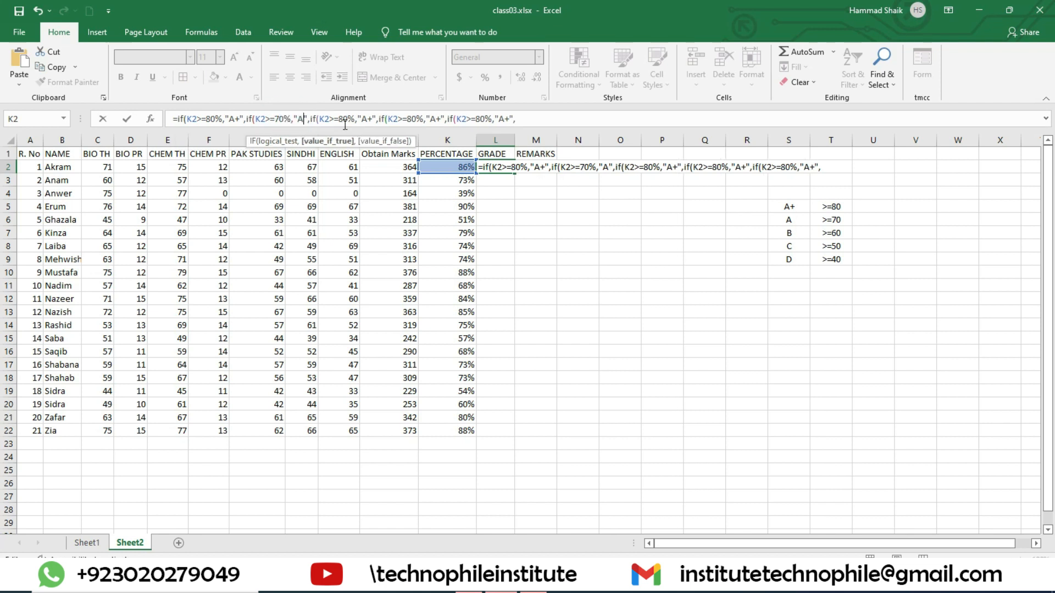
- Change the third IF in the L2 formula to test for 60% and return "B"
{"action": "left_click", "coordinate": [343, 119]}
{"action": "key", "text": "BackSpace"}
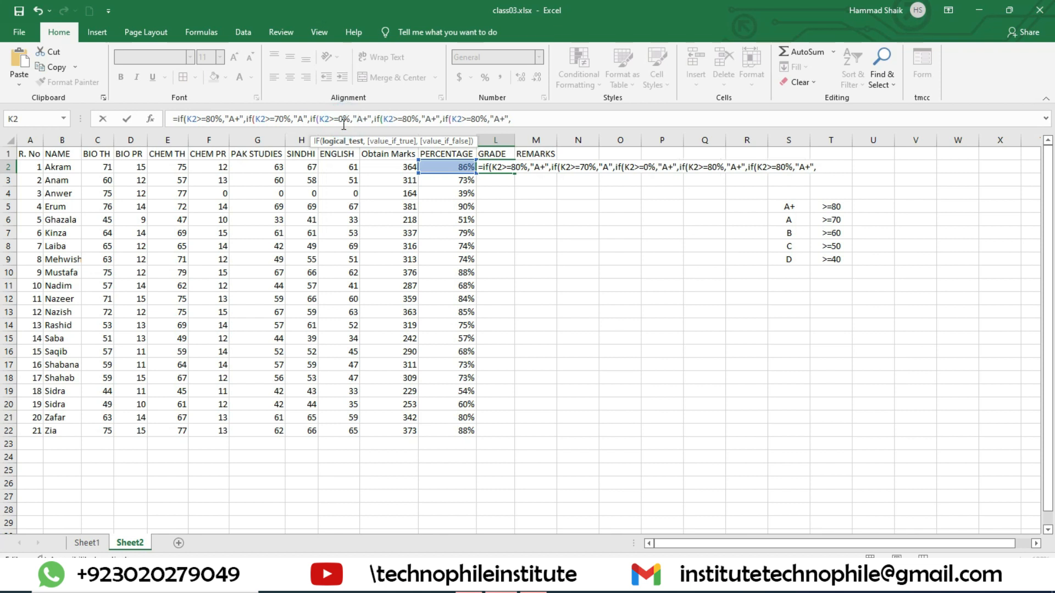
{"action": "type", "text": "6"}
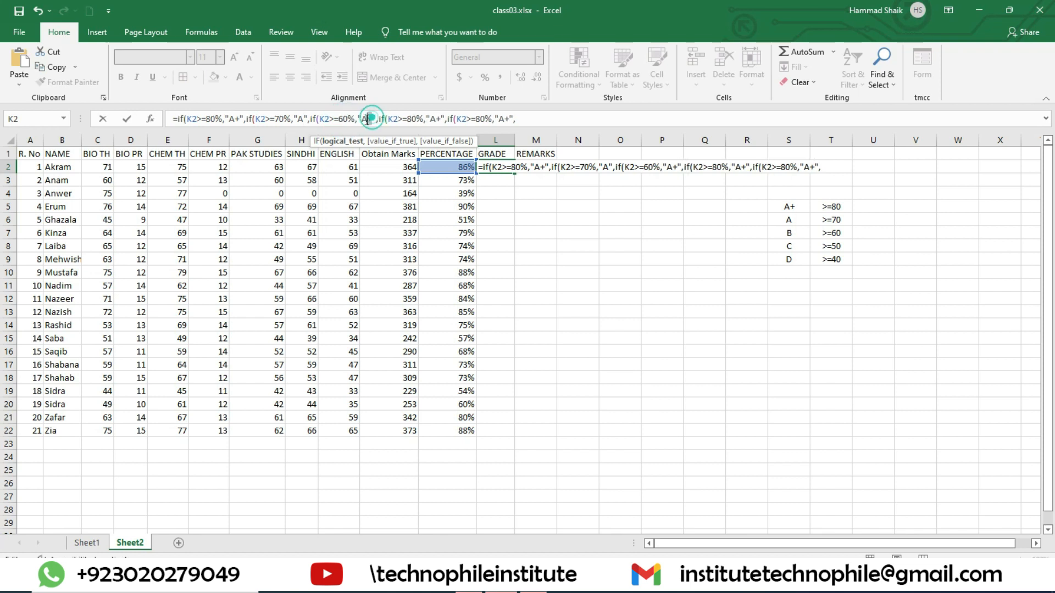
{"action": "left_click", "coordinate": [372, 118]}
{"action": "key", "text": "BackSpace"}
{"action": "key", "text": "BackSpace"}
{"action": "type", "text": "B"}
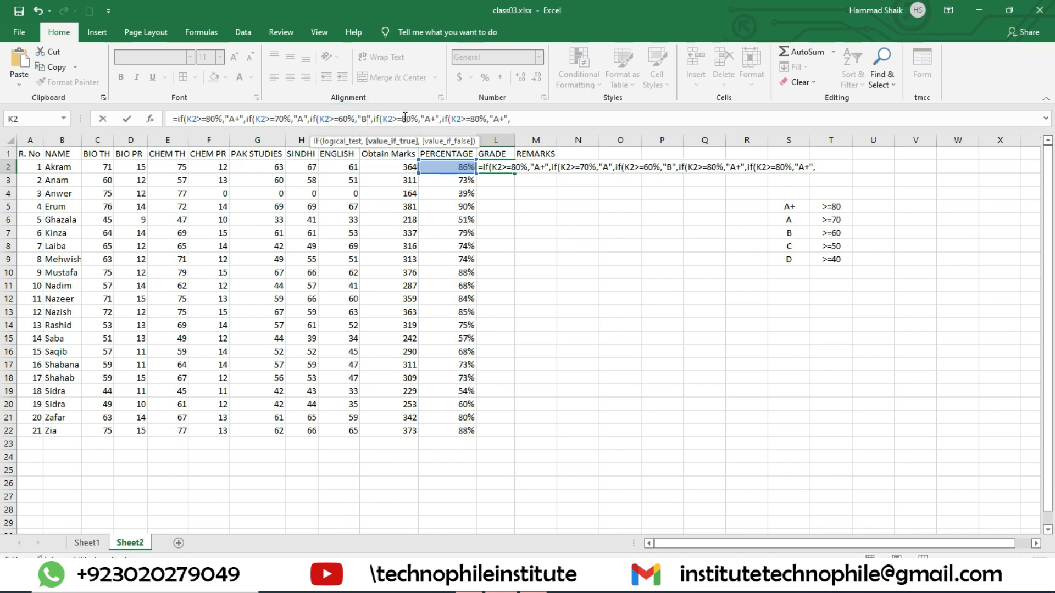
- Change the fourth IF in the L2 formula to test for 50% and return "C"
{"action": "left_click_drag", "start_coordinate": [403, 118], "coordinate": [407, 118]}
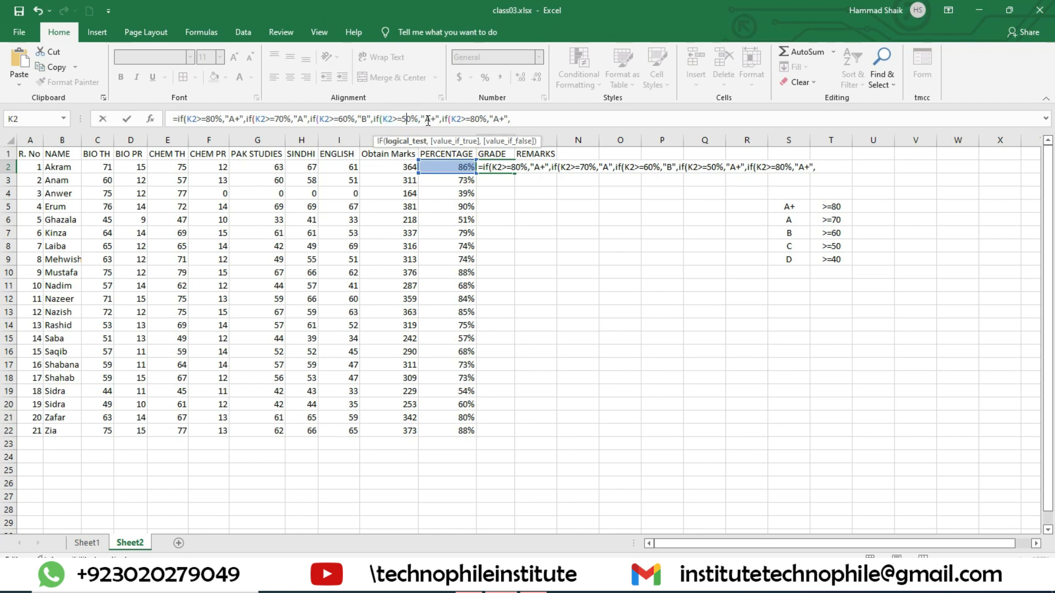
{"action": "left_click_drag", "start_coordinate": [426, 119], "coordinate": [434, 119]}
{"action": "type", "text": "C"}
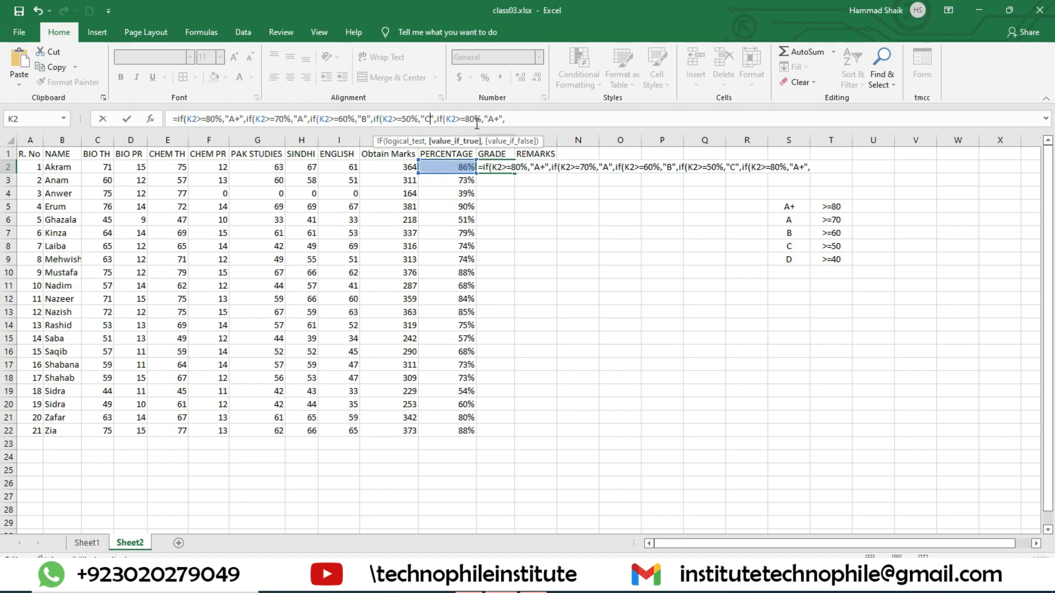
- Change the fifth IF in the L2 formula to test for 40% and return "D"
{"action": "left_click", "coordinate": [475, 119]}
{"action": "key", "text": "Delete"}
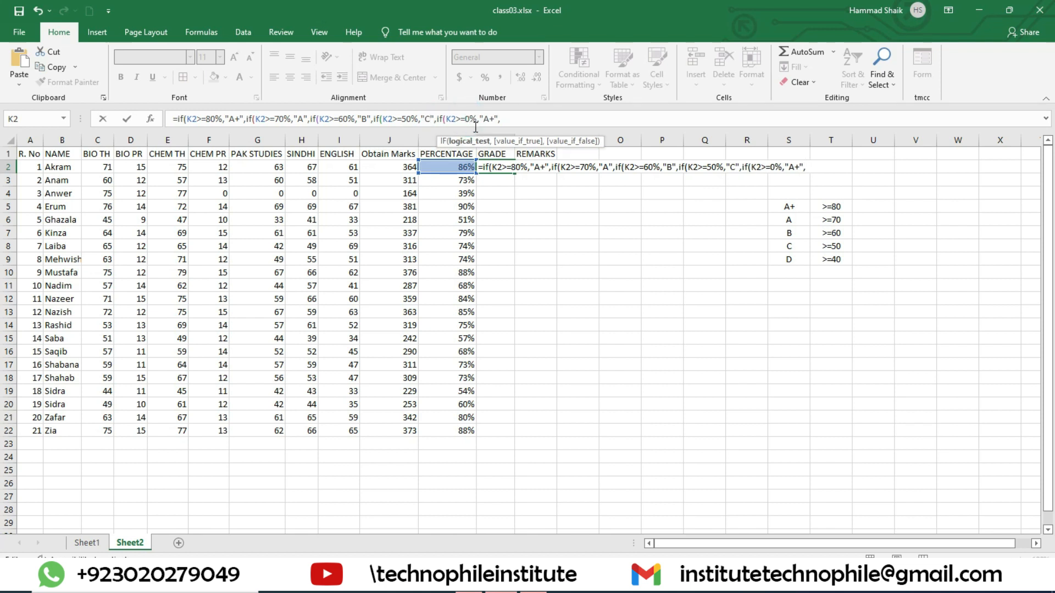
{"action": "type", "text": "4"}
{"action": "left_click_drag", "start_coordinate": [487, 118], "coordinate": [500, 118]}
{"action": "type", "text": "D"}
- Finish the nested IF formula in L2 with "FAIL" as the final result, closing all five IFs, and fill it down to L22
{"action": "left_click", "coordinate": [518, 119]}
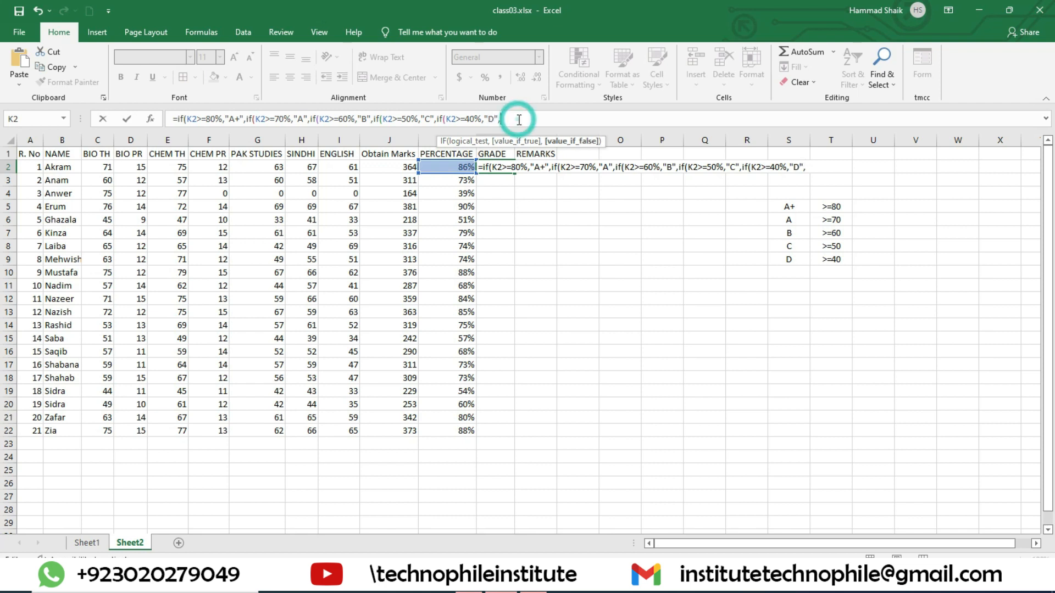
{"action": "type", "text": "\"FAIL\"))))"}
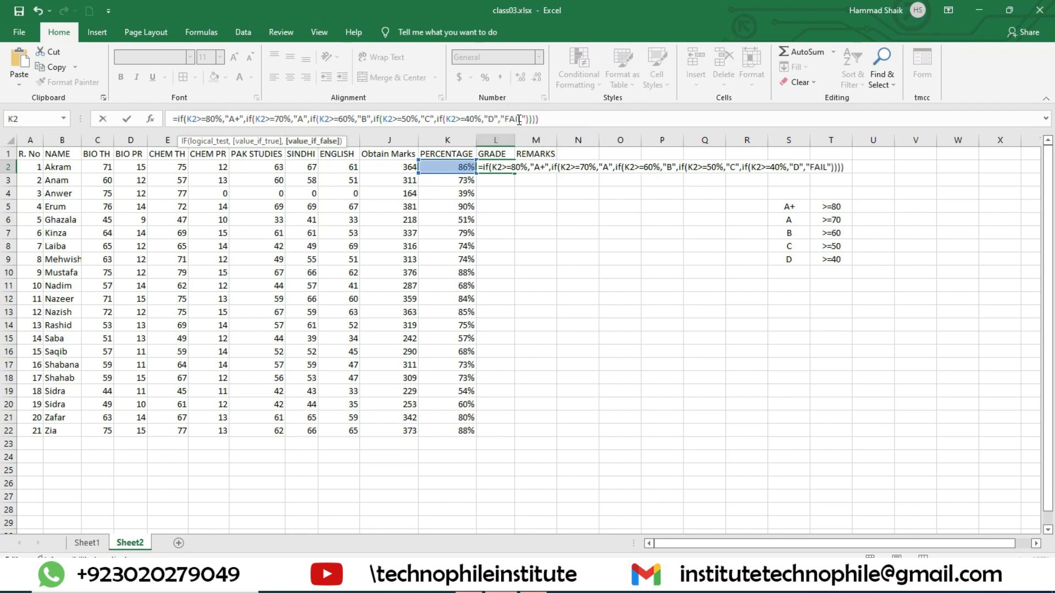
{"action": "type", "text": ")"}
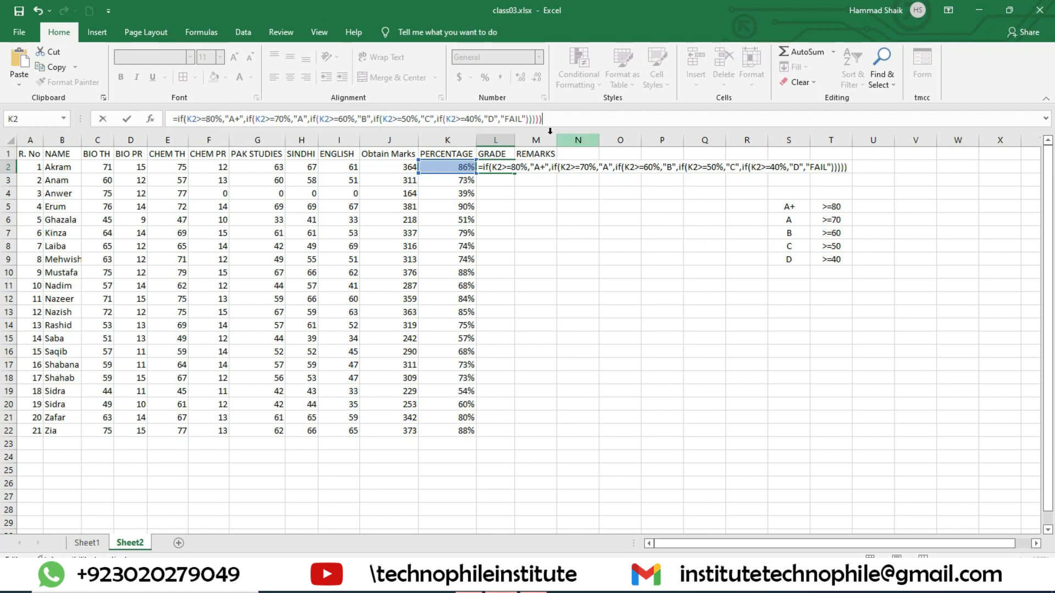
{"action": "left_click", "coordinate": [504, 118]}
{"action": "left_click_drag", "start_coordinate": [504, 118], "coordinate": [528, 119]}
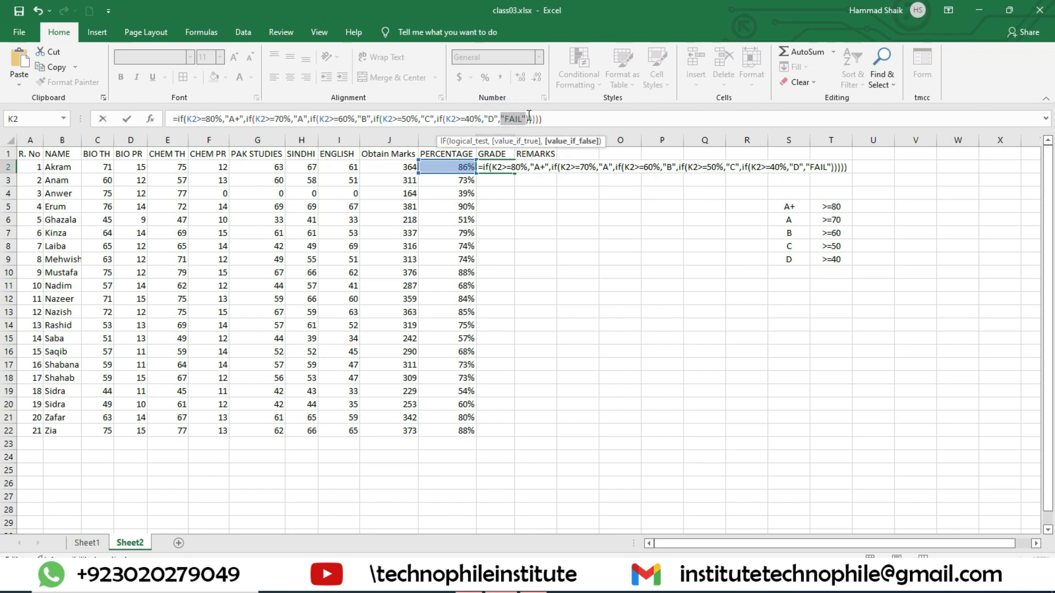
{"action": "key", "text": "Return"}
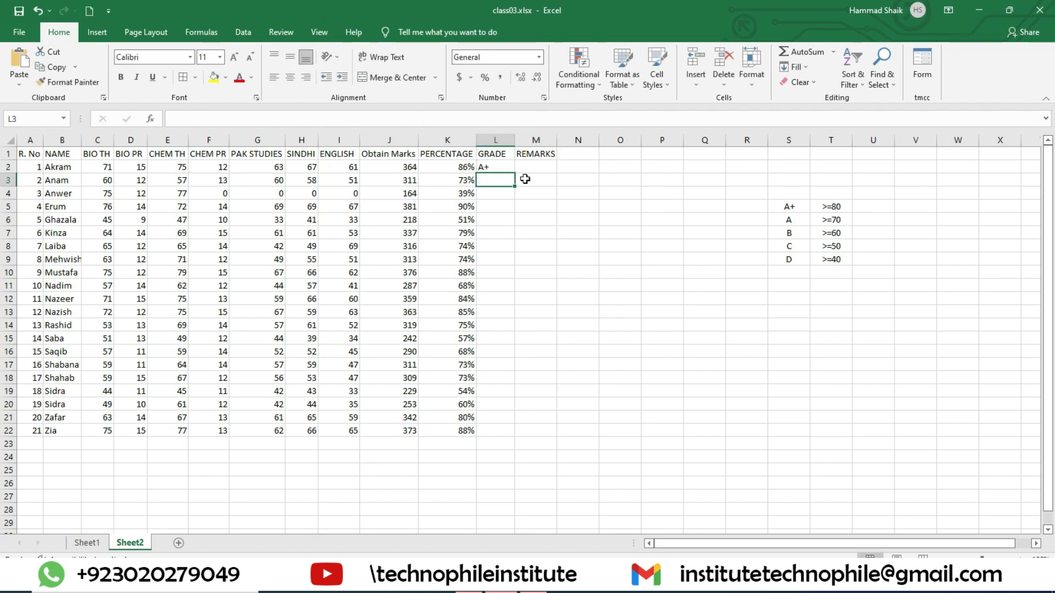
{"action": "left_click", "coordinate": [512, 167]}
{"action": "double_click", "coordinate": [515, 172]}
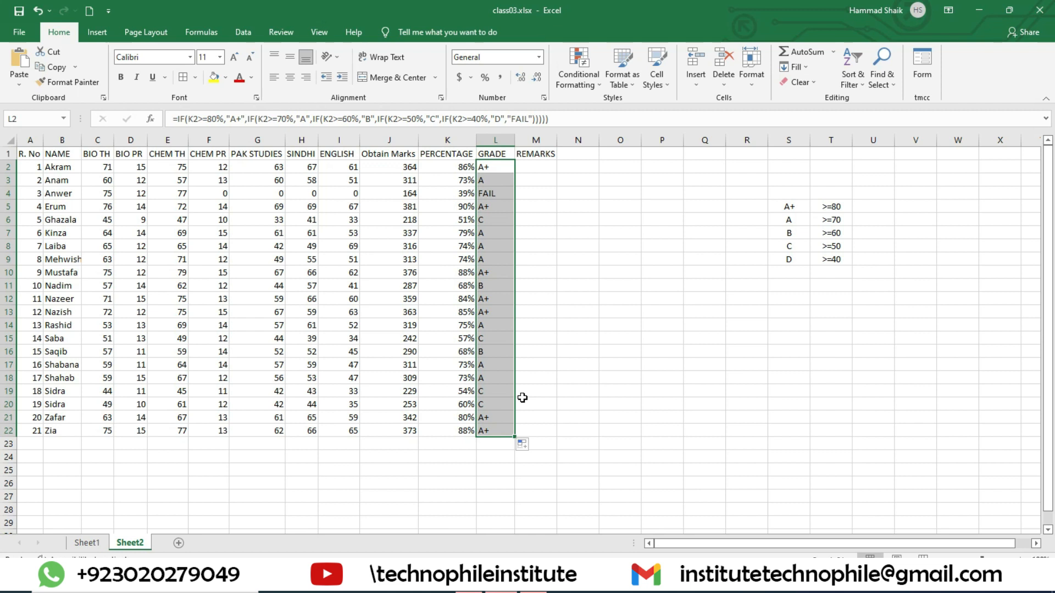
- Copy the grade letters A+ through D from S5:S9 to the cells starting at S14
{"action": "left_click_drag", "start_coordinate": [789, 207], "coordinate": [788, 260]}
{"action": "key", "text": "ctrl+c"}
{"action": "left_click", "coordinate": [786, 325]}
{"action": "key", "text": "ctrl+v"}
- Enter the remarks MARVELLOUS, EXCELLENT and GOOD in T14:T16 beside grades A+, A and B
{"action": "left_click", "coordinate": [843, 333]}
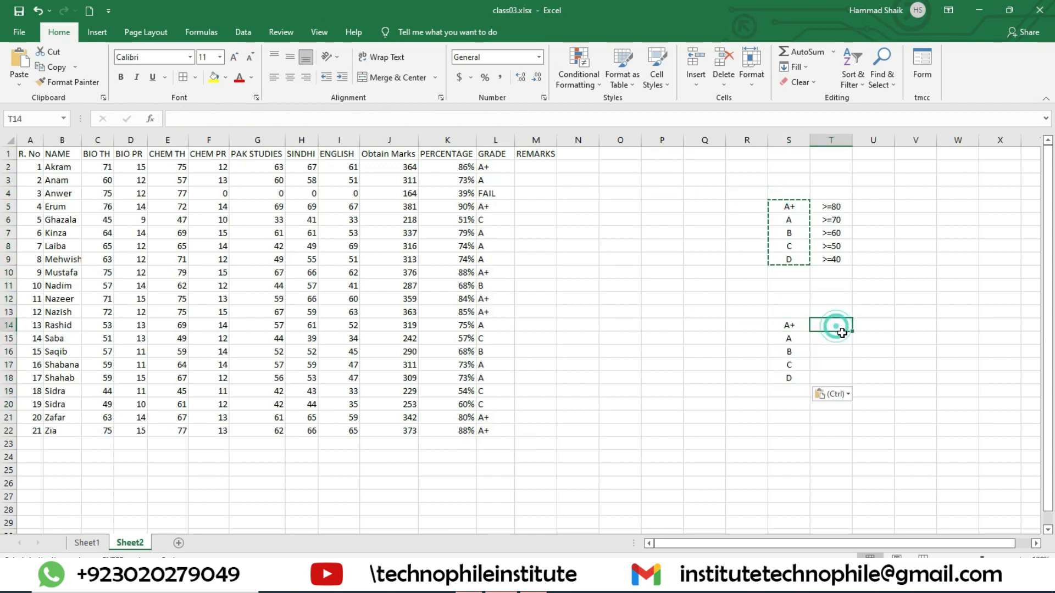
{"action": "type", "text": "MARVEL"}
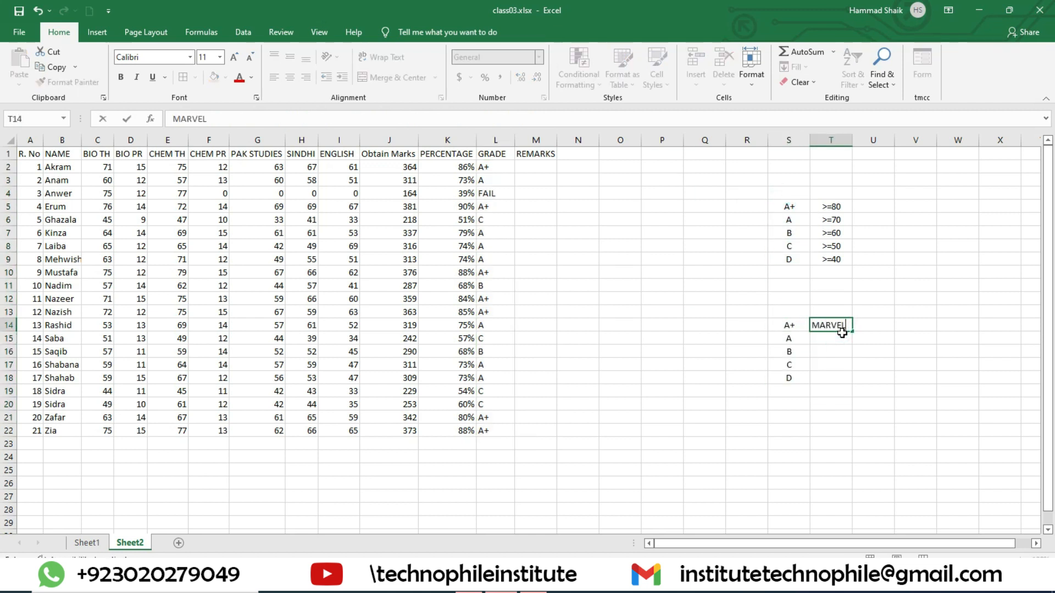
{"action": "type", "text": "LOUS"}
{"action": "key", "text": "Return"}
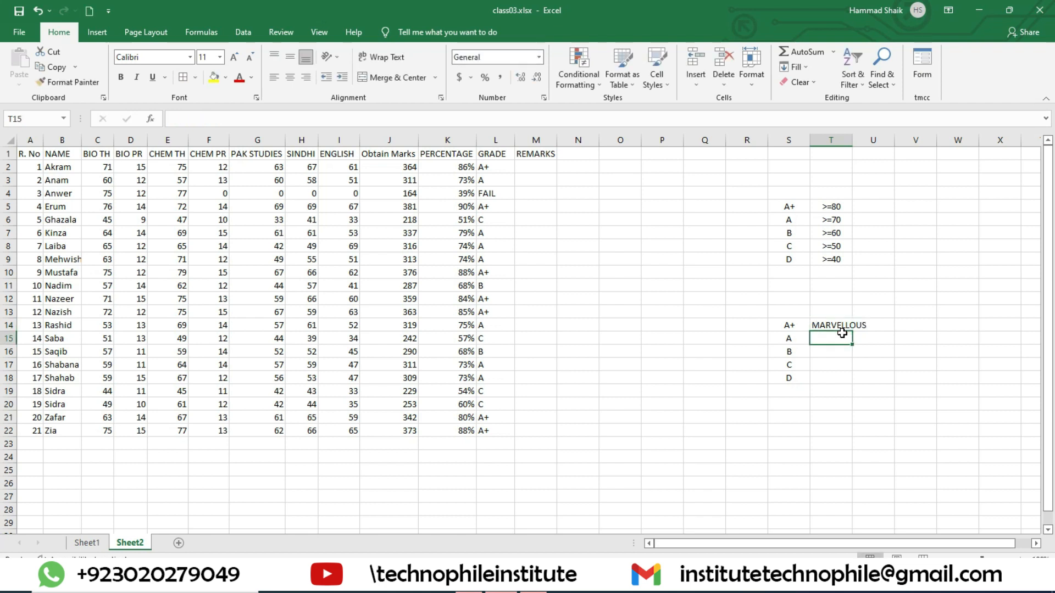
{"action": "type", "text": "EXCEL"}
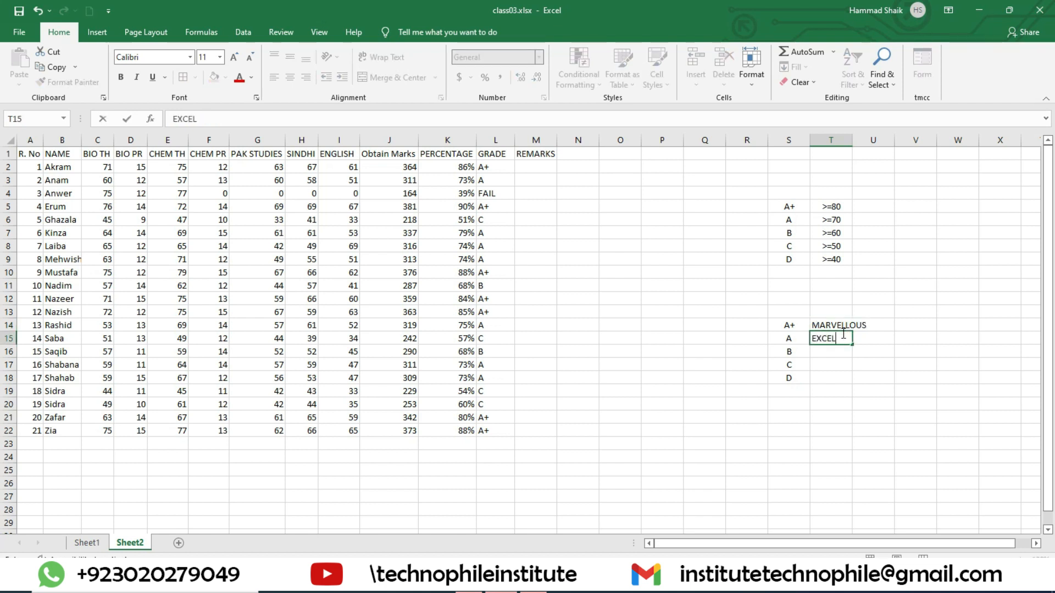
{"action": "type", "text": "LENT"}
{"action": "key", "text": "Return"}
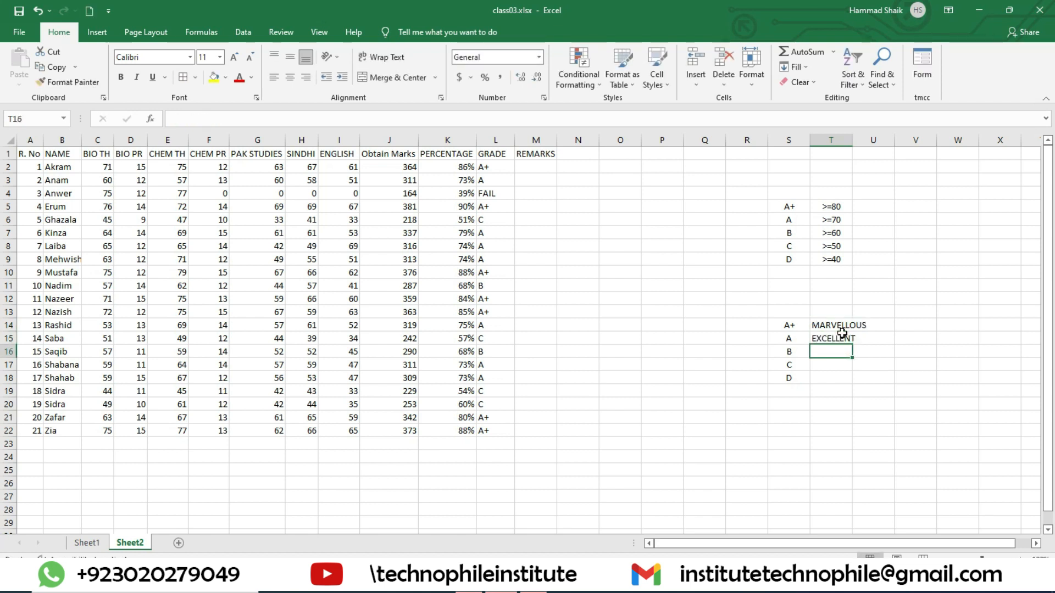
{"action": "type", "text": "GOOD"}
{"action": "key", "text": "Return"}
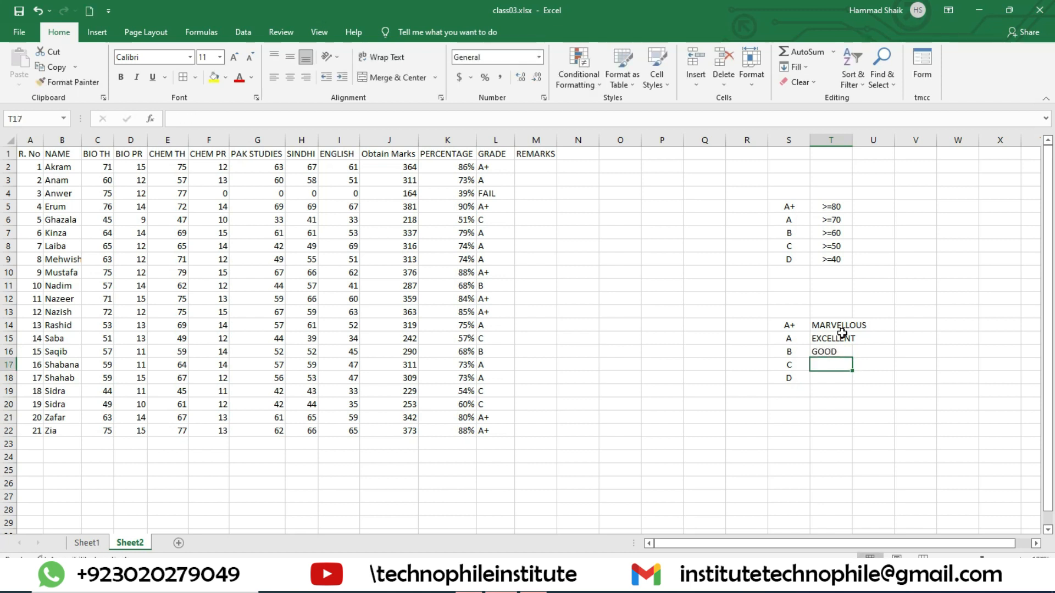
- Enter the remarks BETTER and FAIR in T17:T18 beside grades C and D
{"action": "type", "text": "BETTRE"}
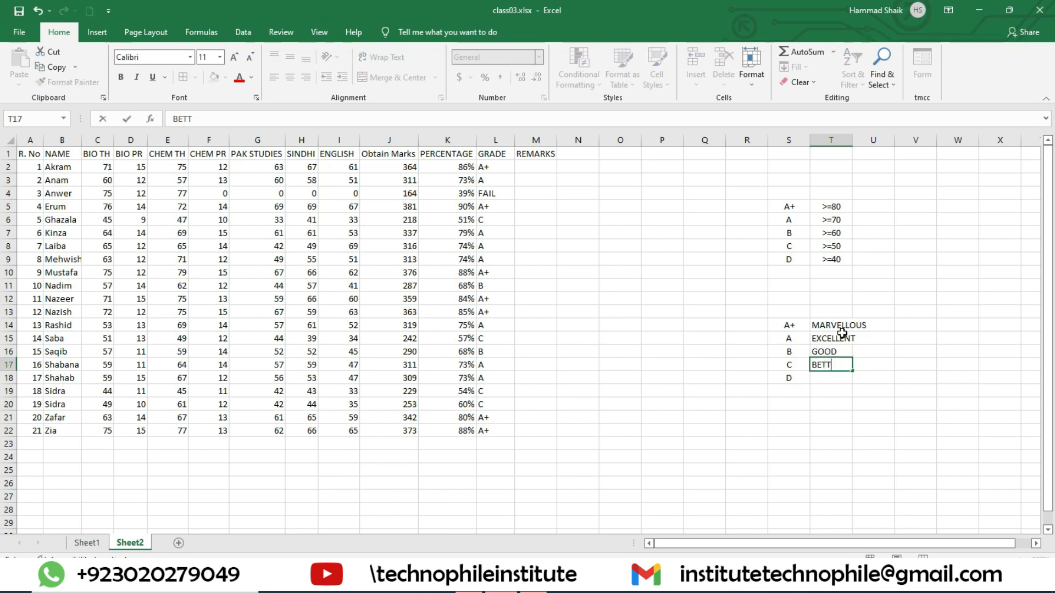
{"action": "key", "text": "BackSpace"}
{"action": "key", "text": "BackSpace"}
{"action": "type", "text": "ER"}
{"action": "key", "text": "Up"}
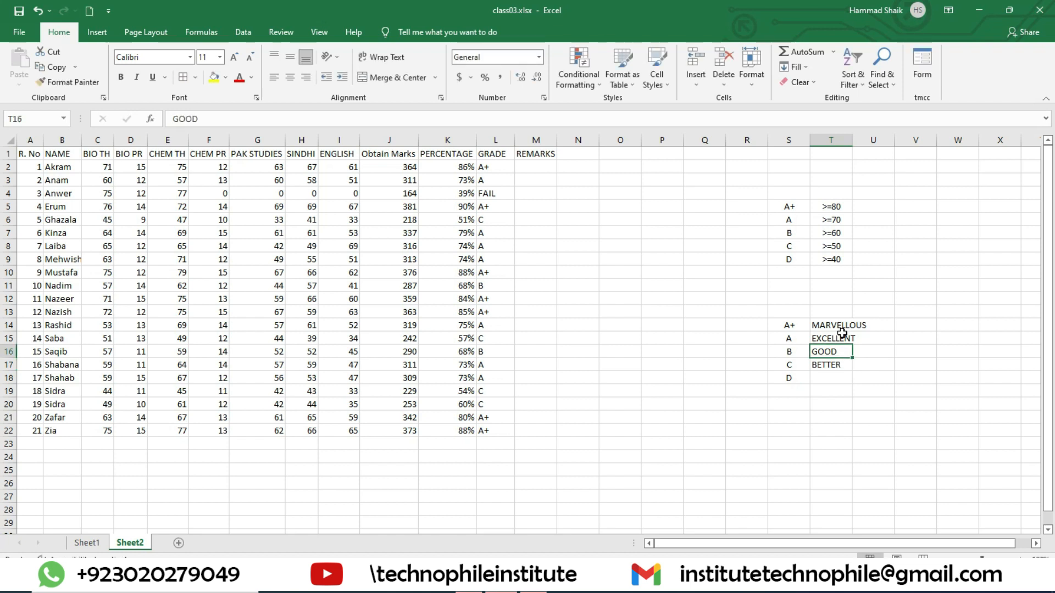
{"action": "key", "text": "Down"}
{"action": "key", "text": "Down"}
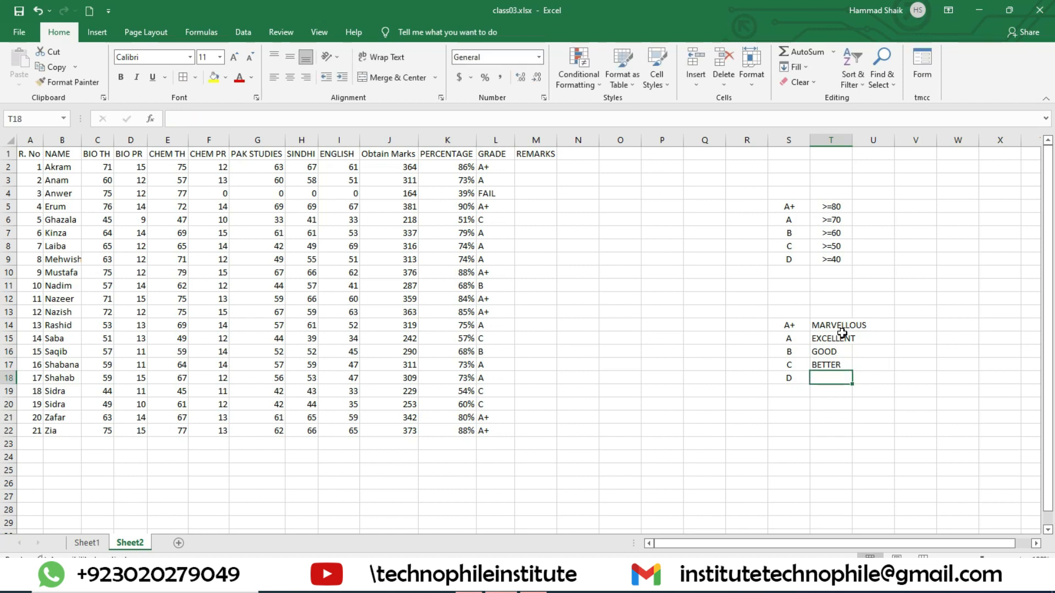
{"action": "type", "text": "FAIR"}
{"action": "key", "text": "Return"}
- Add a FAIL entry in S19 with the remark NEED HARD WORK in T19, and autofit the width of column T
{"action": "key", "text": "Left"}
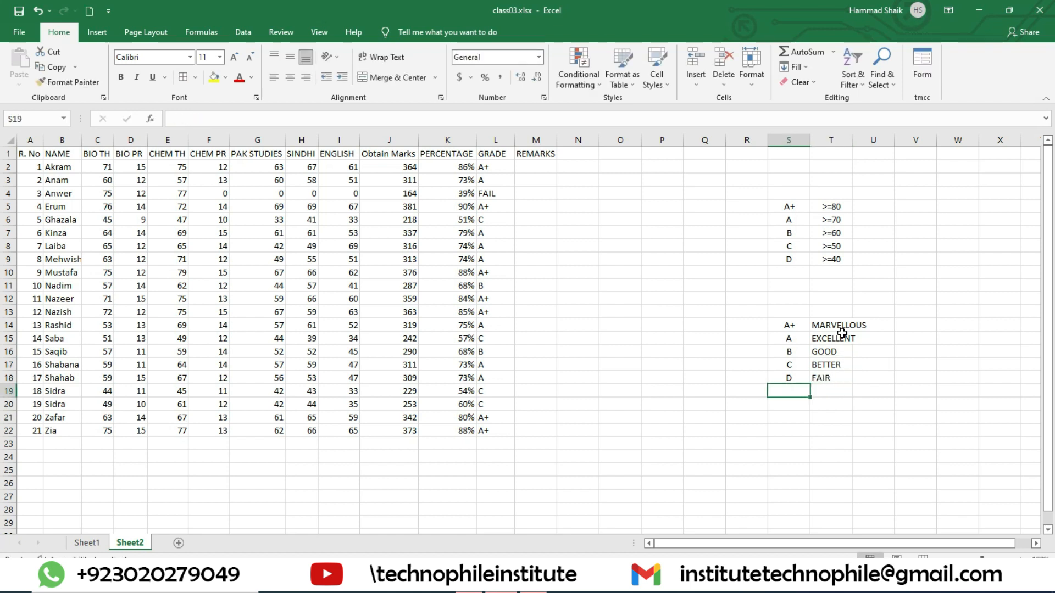
{"action": "type", "text": "FAIL"}
{"action": "key", "text": "Tab"}
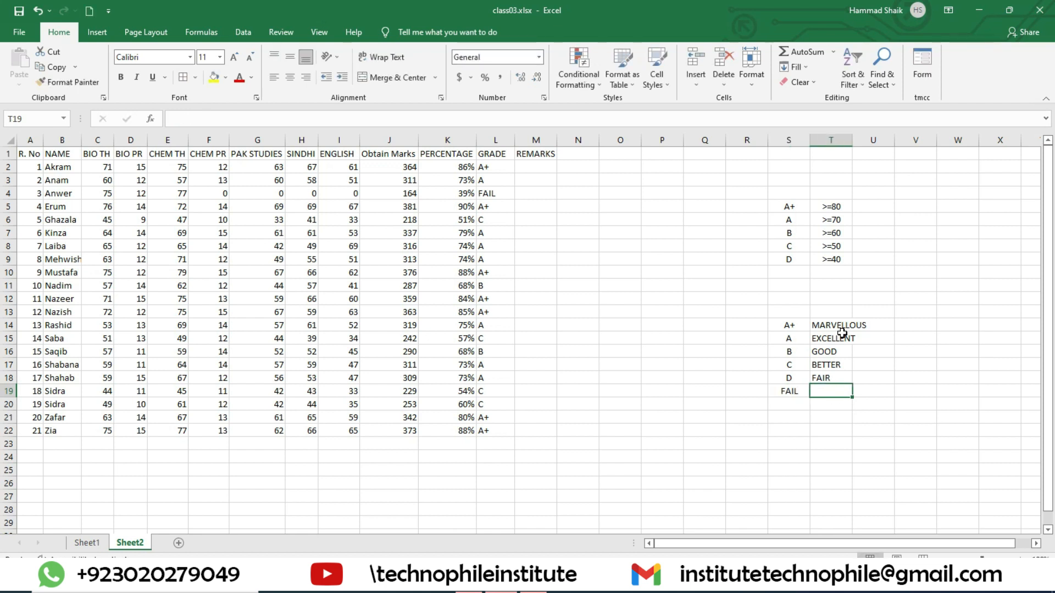
{"action": "type", "text": "NEED HA"}
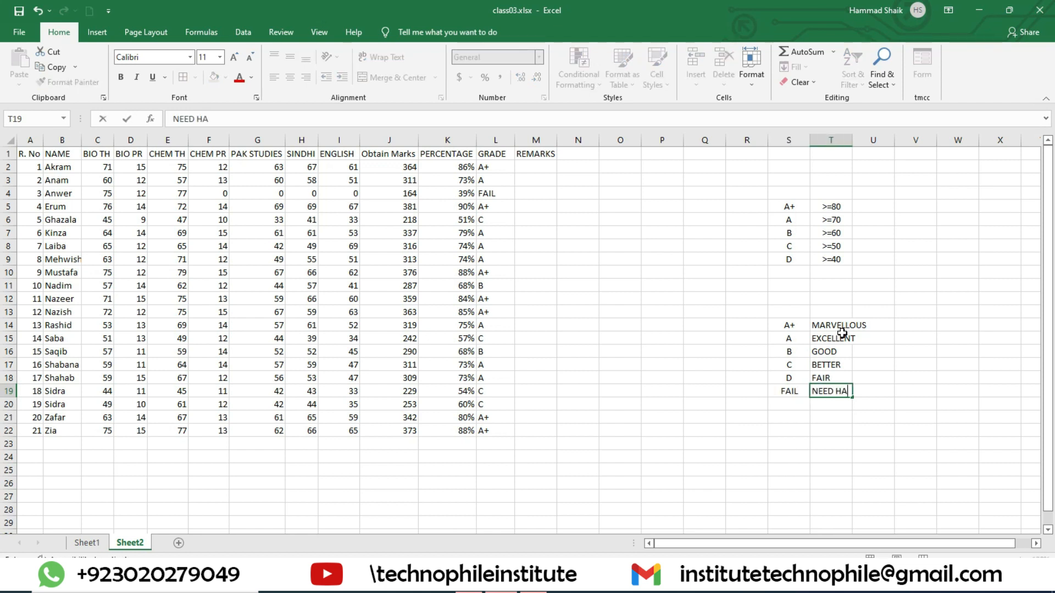
{"action": "type", "text": "RD WORK"}
{"action": "key", "text": "Return"}
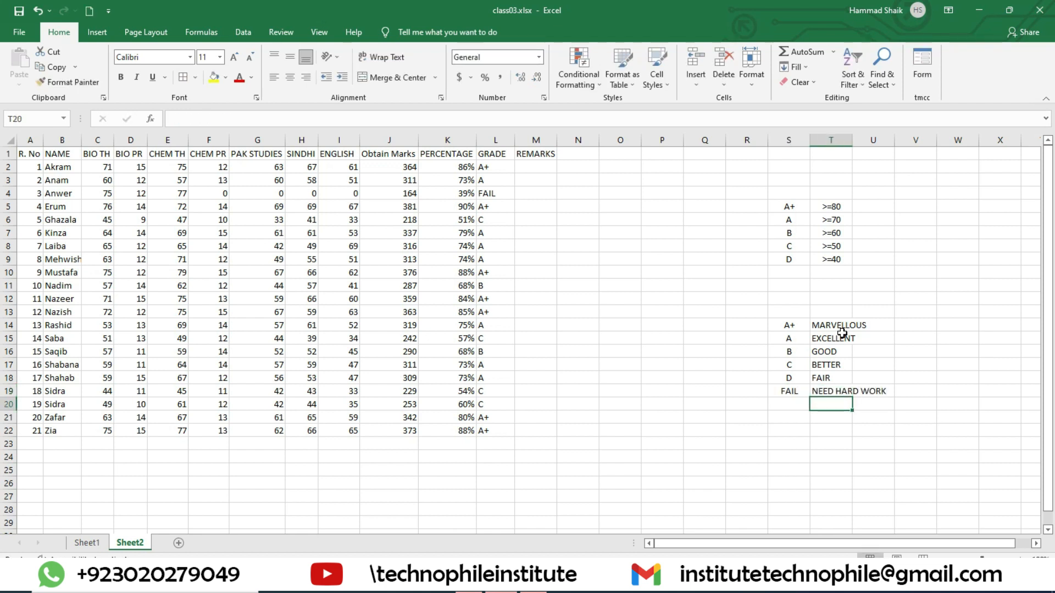
{"action": "double_click", "coordinate": [852, 140]}
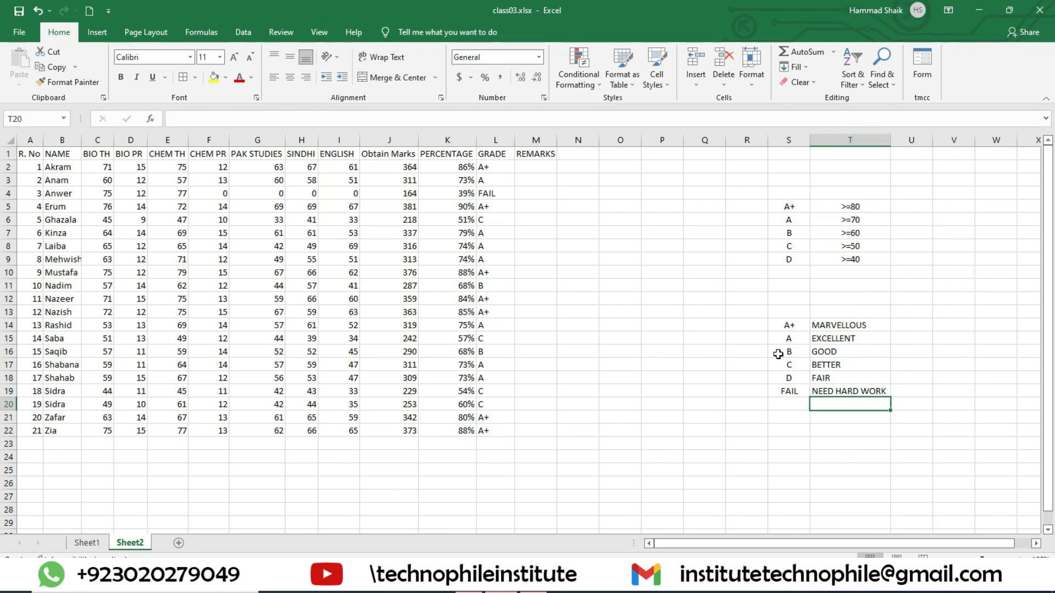
- Examine the nested IF formulas in the GRADE column alongside the grade-to-remark key and the empty REMARKS cells M2:M22
{"action": "left_click", "coordinate": [485, 167]}
{"action": "left_click", "coordinate": [535, 166]}
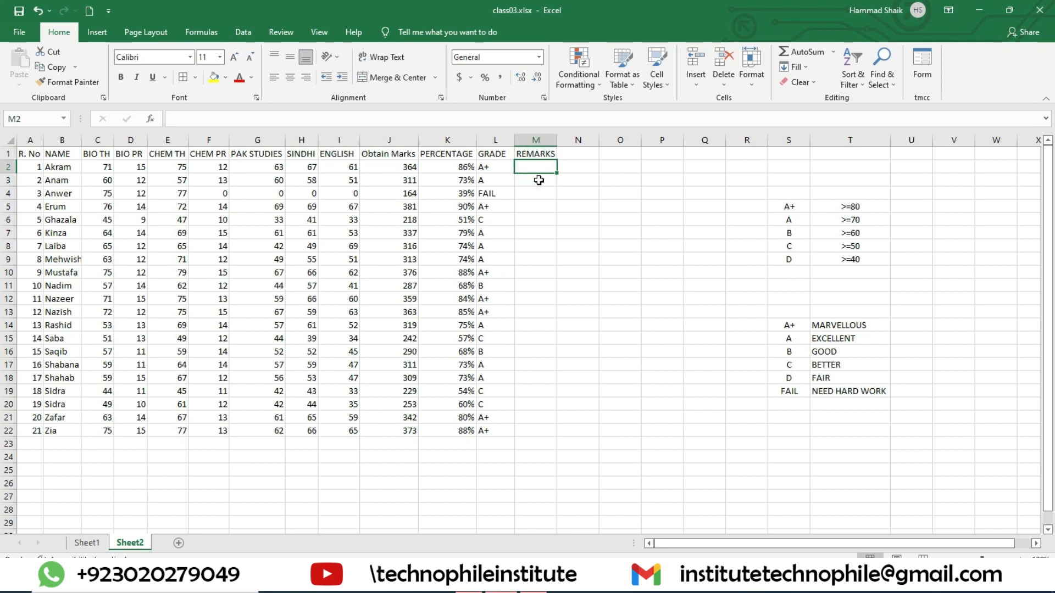
{"action": "left_click", "coordinate": [497, 184]}
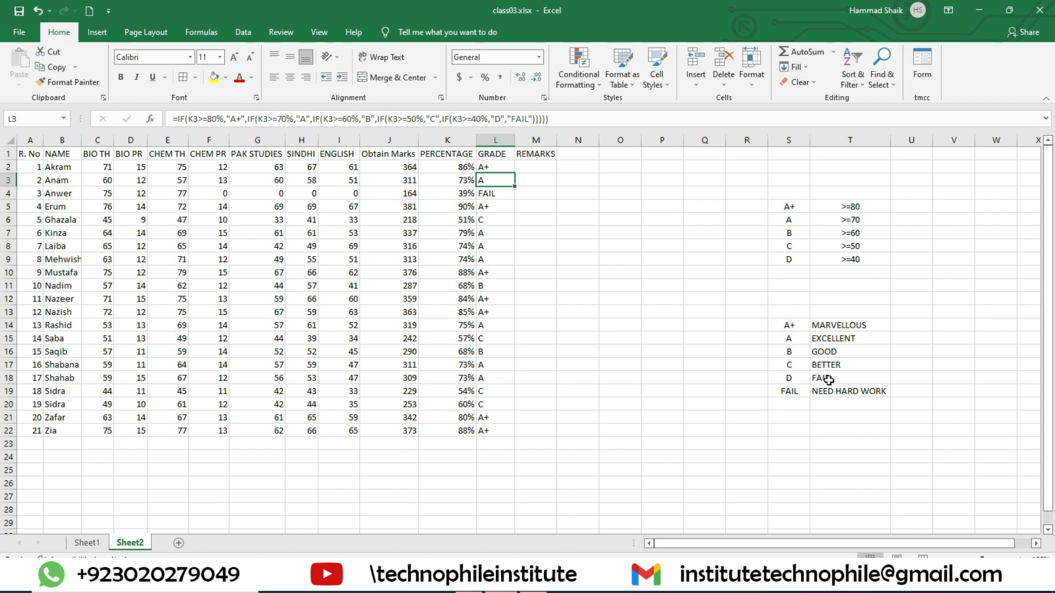
{"action": "left_click", "coordinate": [787, 392]}
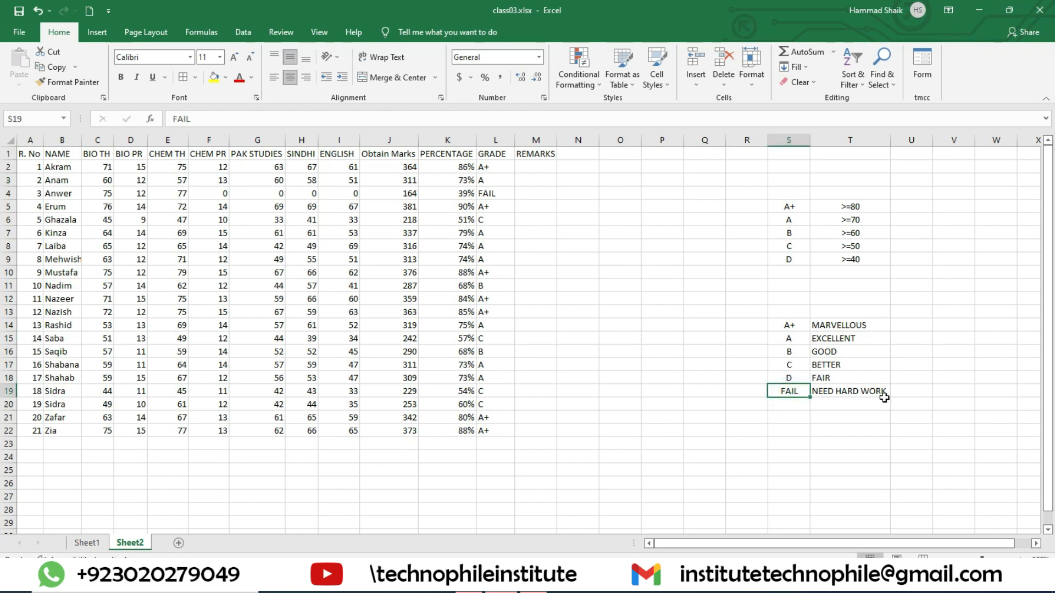
{"action": "left_click", "coordinate": [536, 169]}
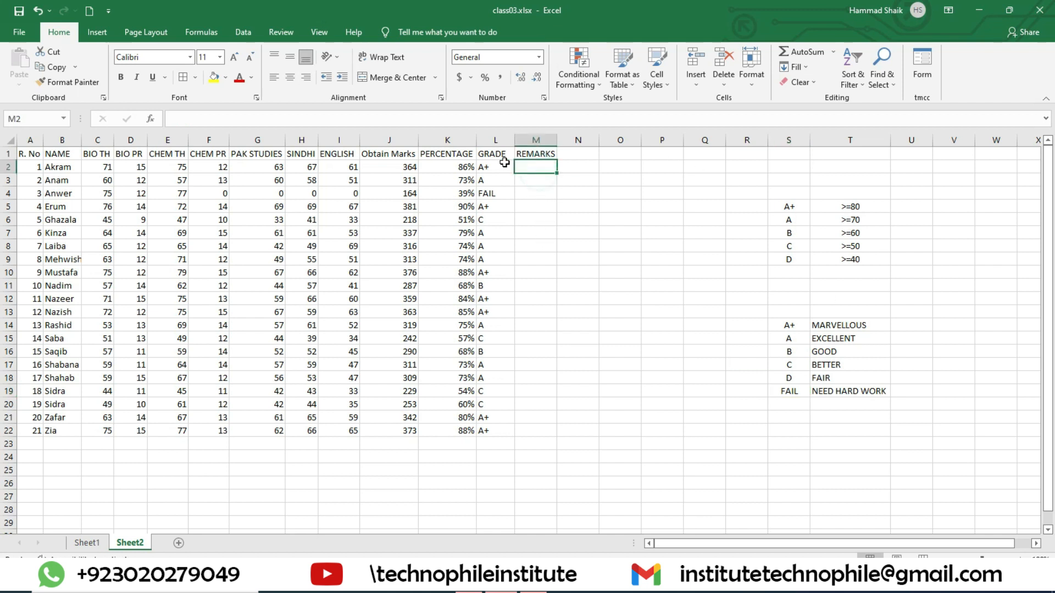
{"action": "left_click", "coordinate": [501, 171]}
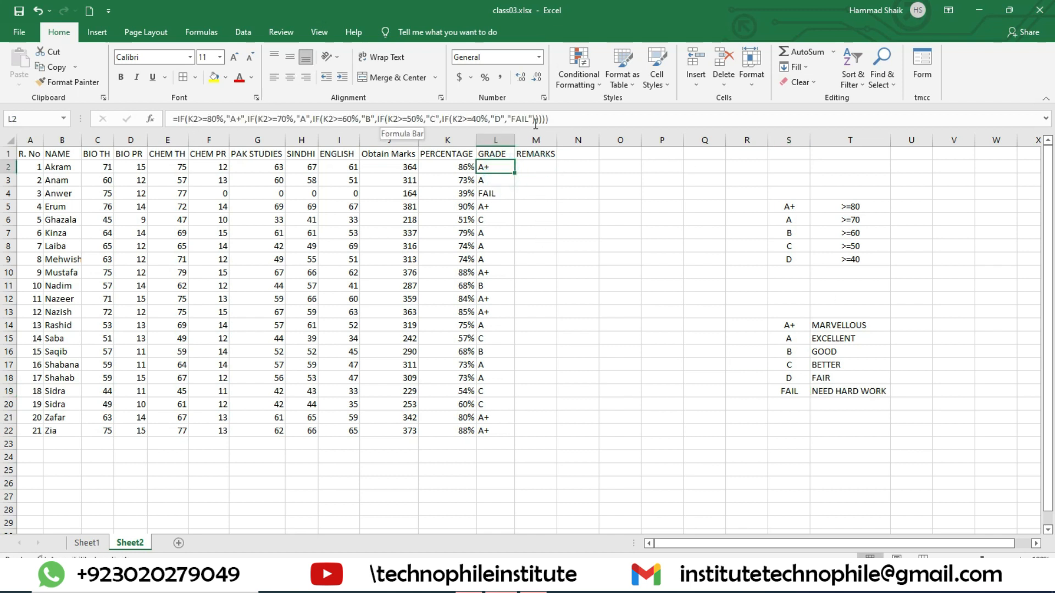
{"action": "left_click", "coordinate": [530, 165]}
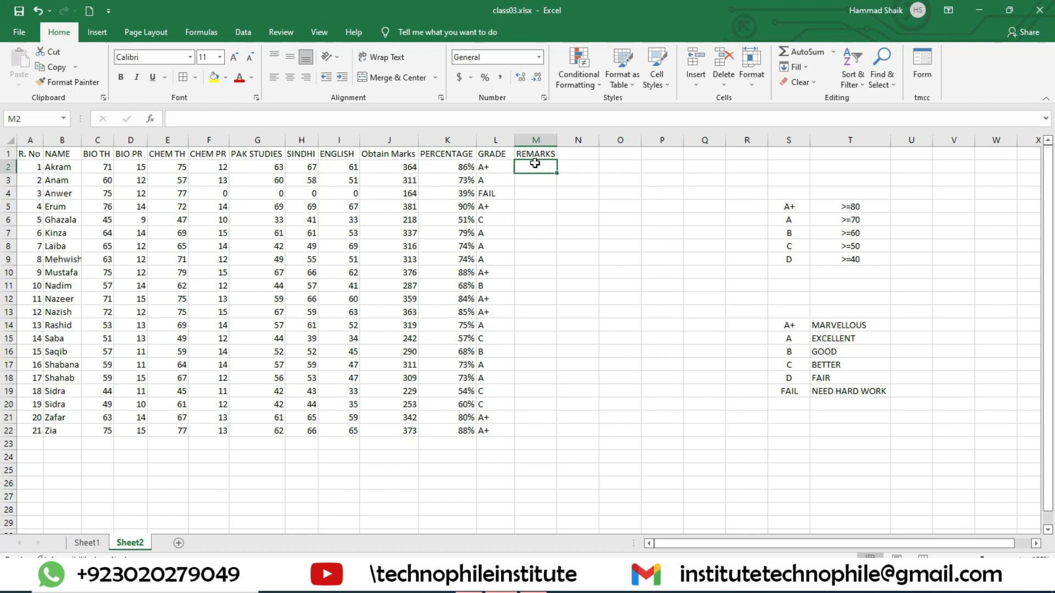
{"action": "left_click", "coordinate": [498, 159]}
{"action": "left_click", "coordinate": [499, 165]}
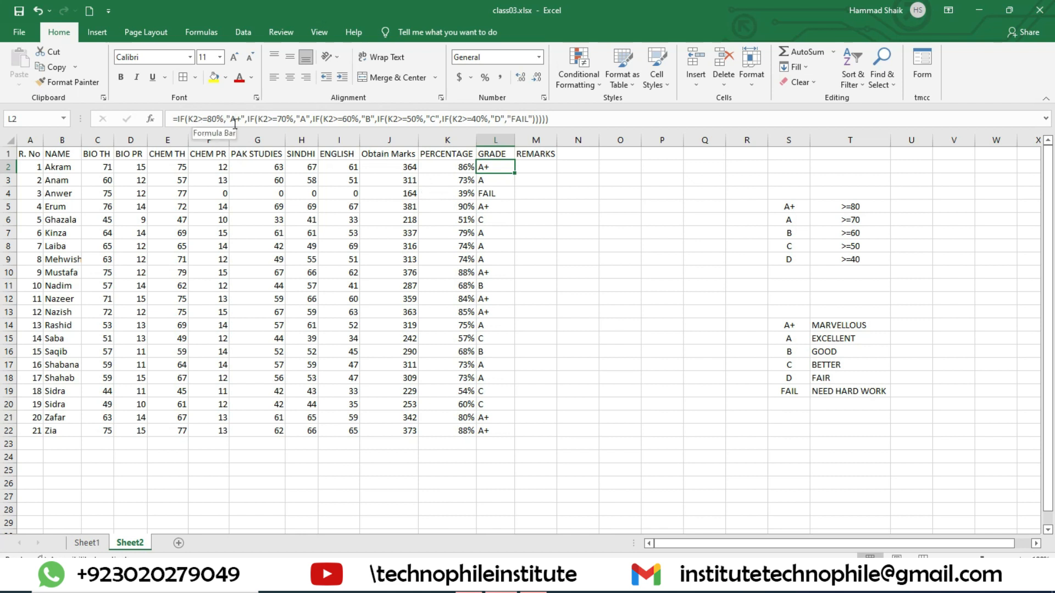
{"action": "left_click", "coordinate": [545, 170]}
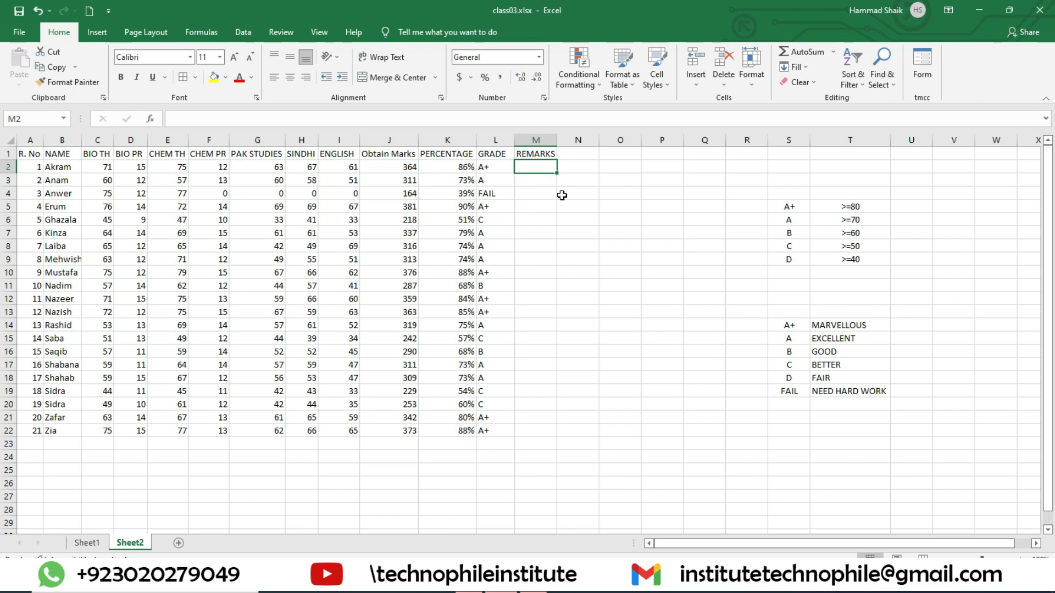
{"action": "left_click", "coordinate": [502, 179]}
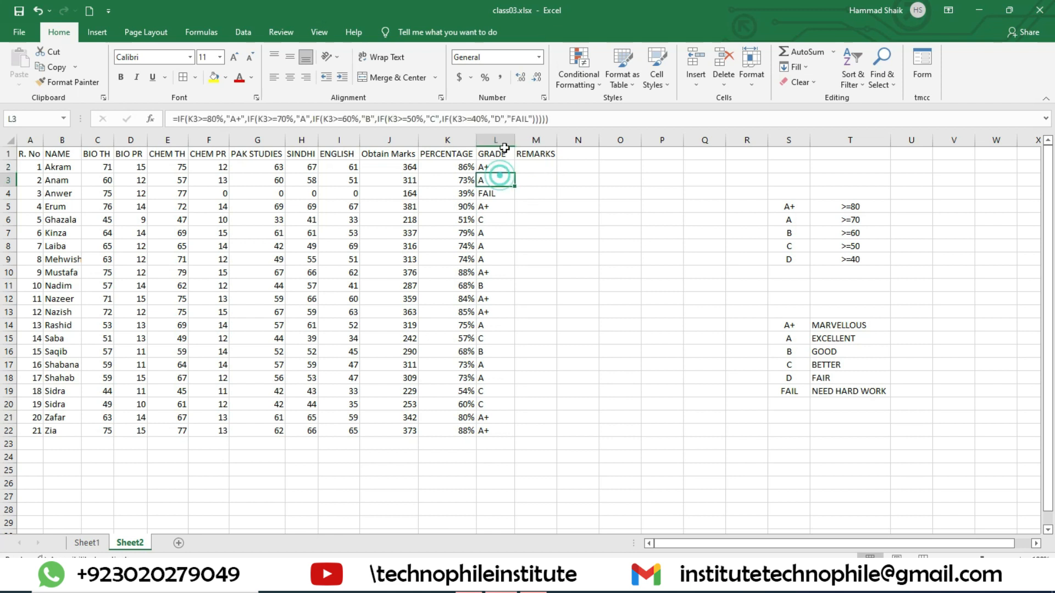
{"action": "left_click_drag", "start_coordinate": [588, 120], "coordinate": [71, 123]}
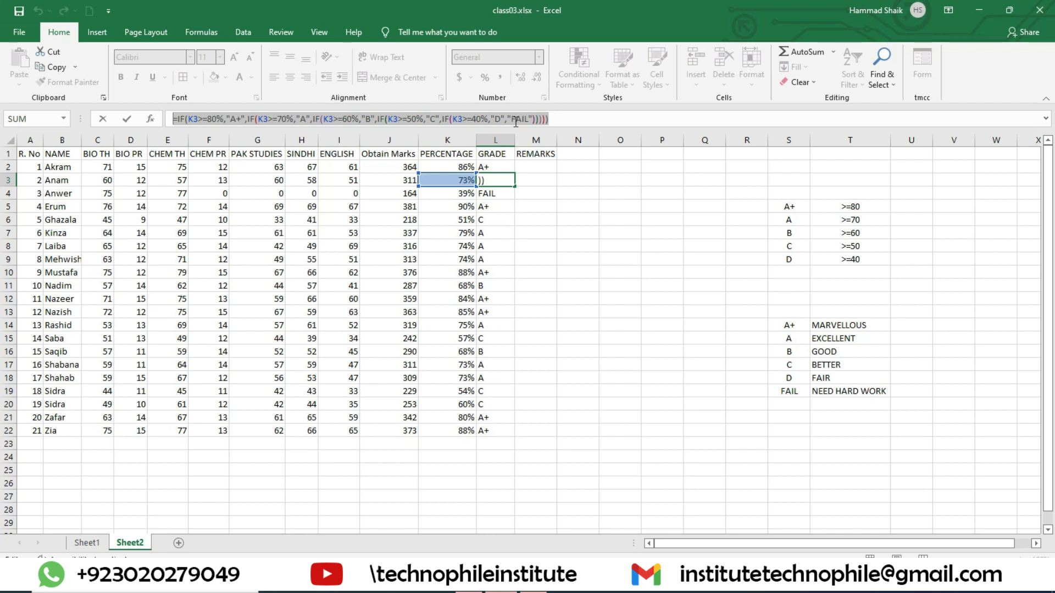
{"action": "key", "text": "Return"}
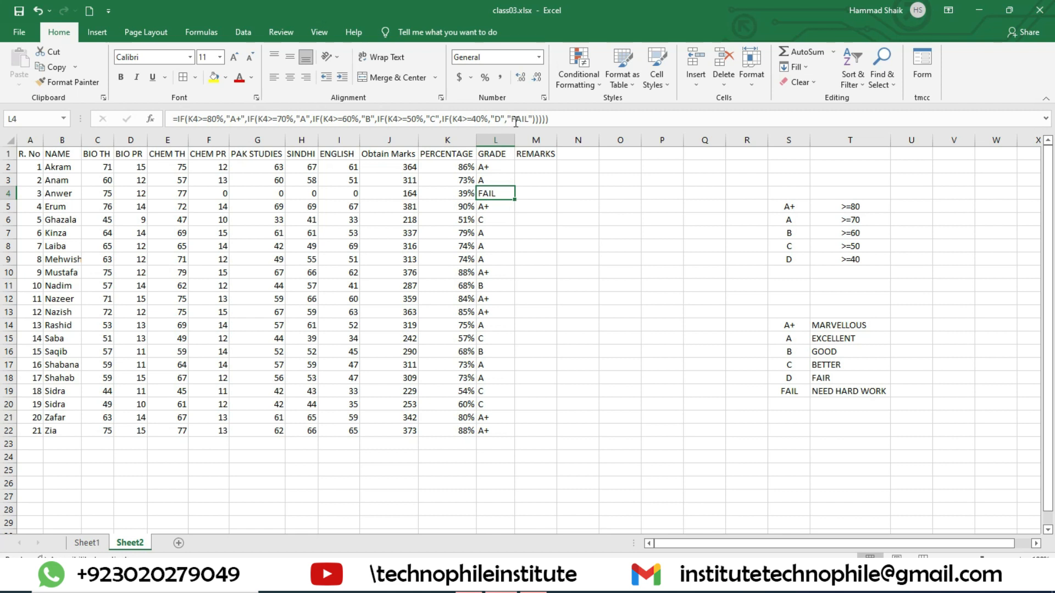
{"action": "left_click_drag", "start_coordinate": [542, 168], "coordinate": [547, 424]}
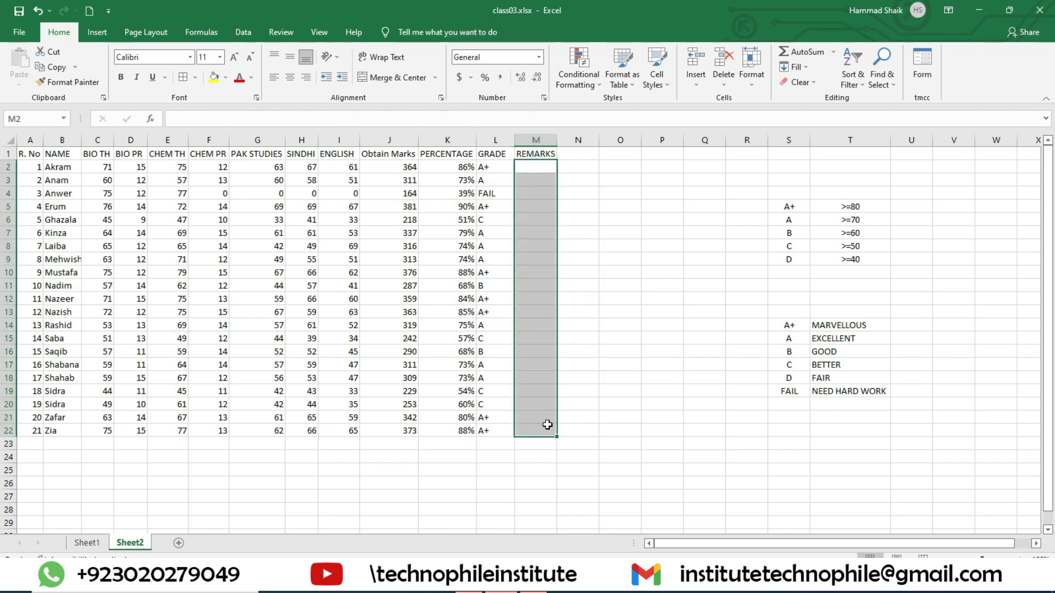
{"action": "left_click", "coordinate": [657, 268]}
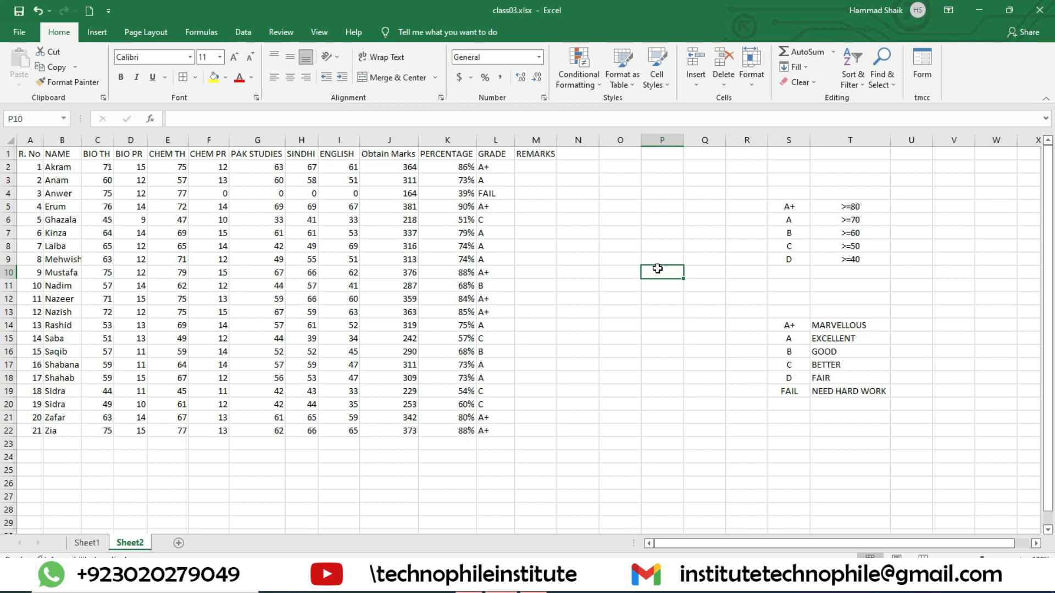